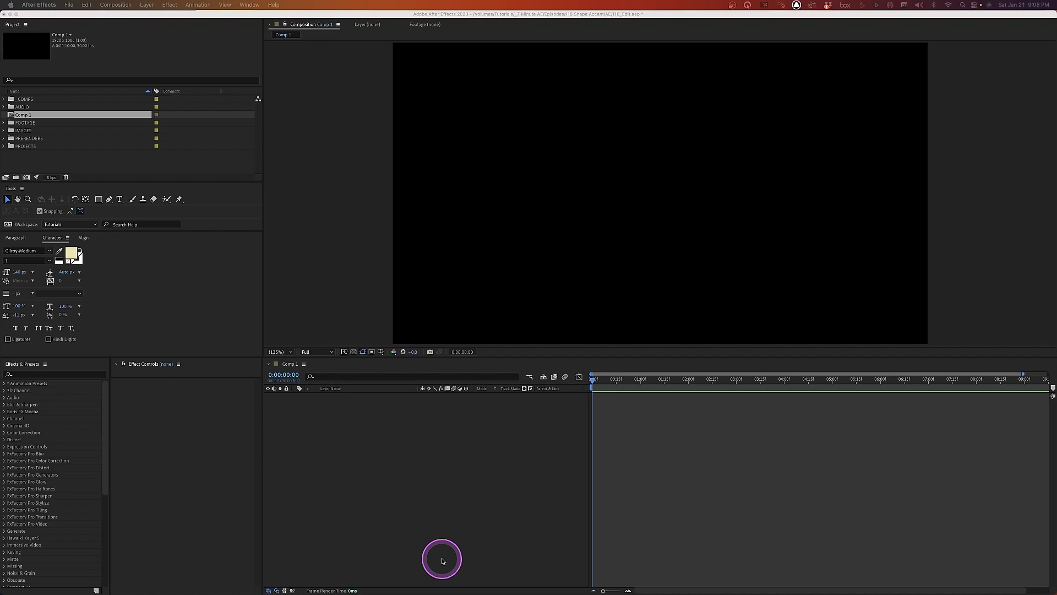
Step: Create a new shape layer in the composition and name it ANIMATED CIRCLES
right_click(355, 443)
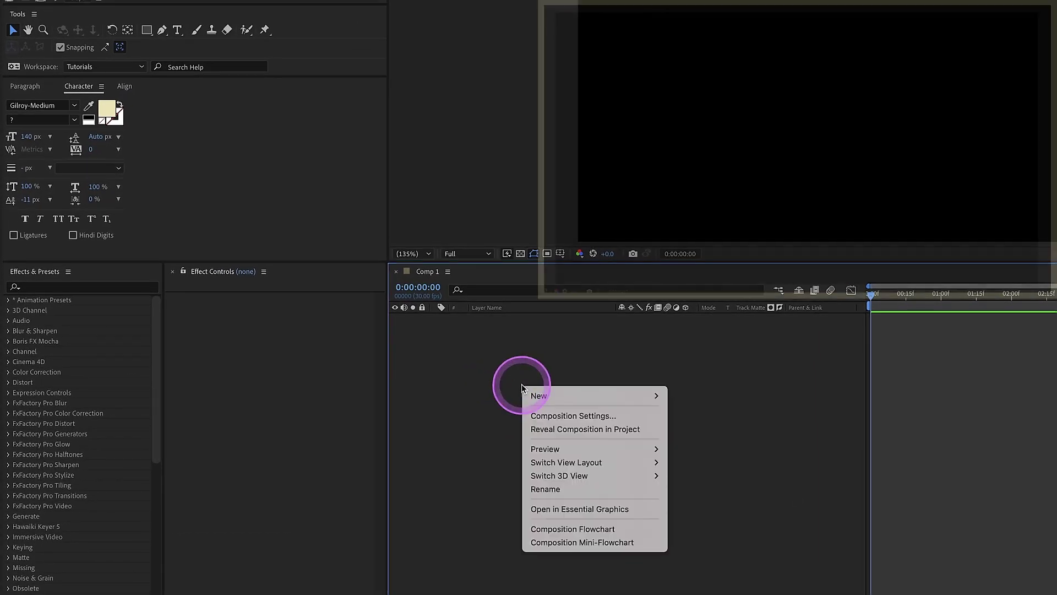
left_click(575, 398)
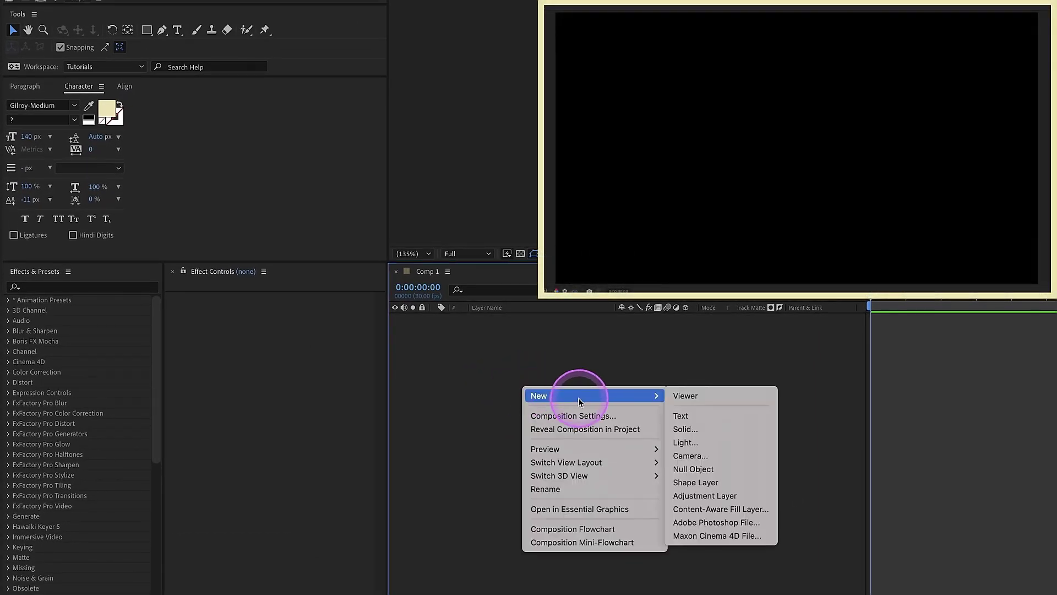
left_click(713, 482)
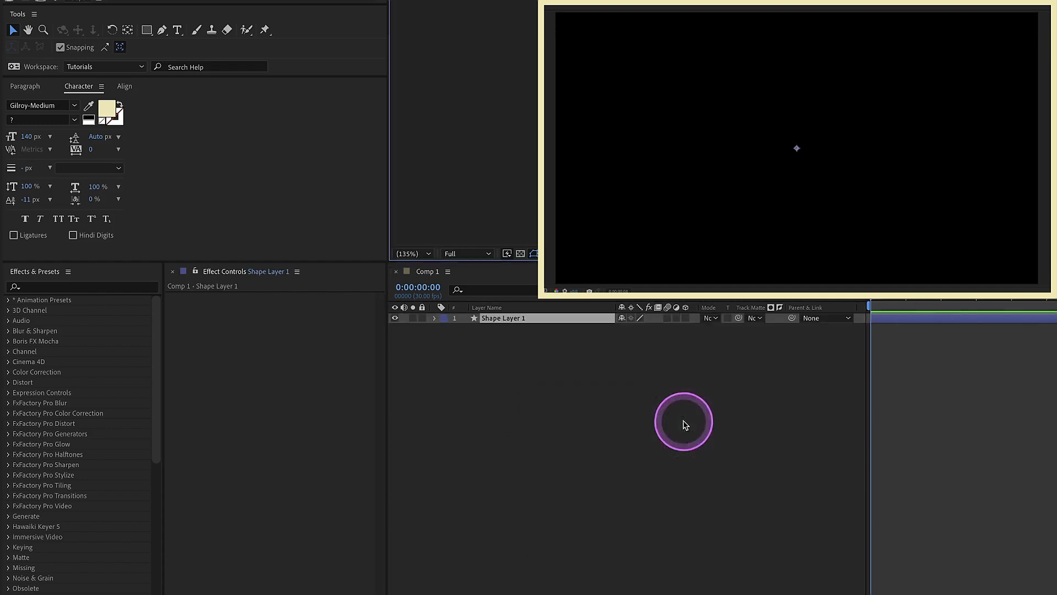
key("Return")
type("ANIMATE")
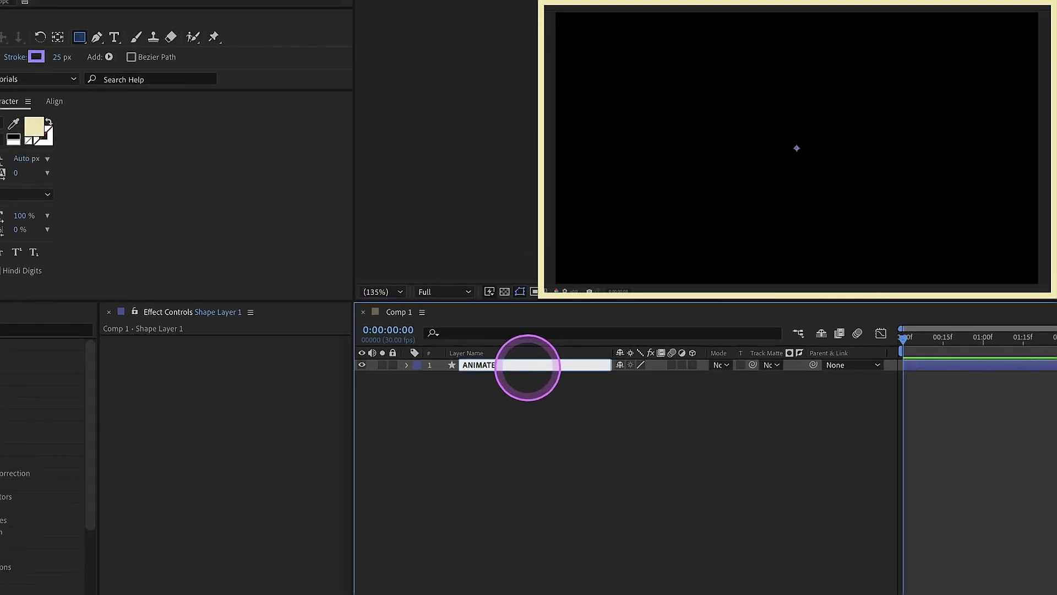
type("D CIRCLES")
left_click(532, 392)
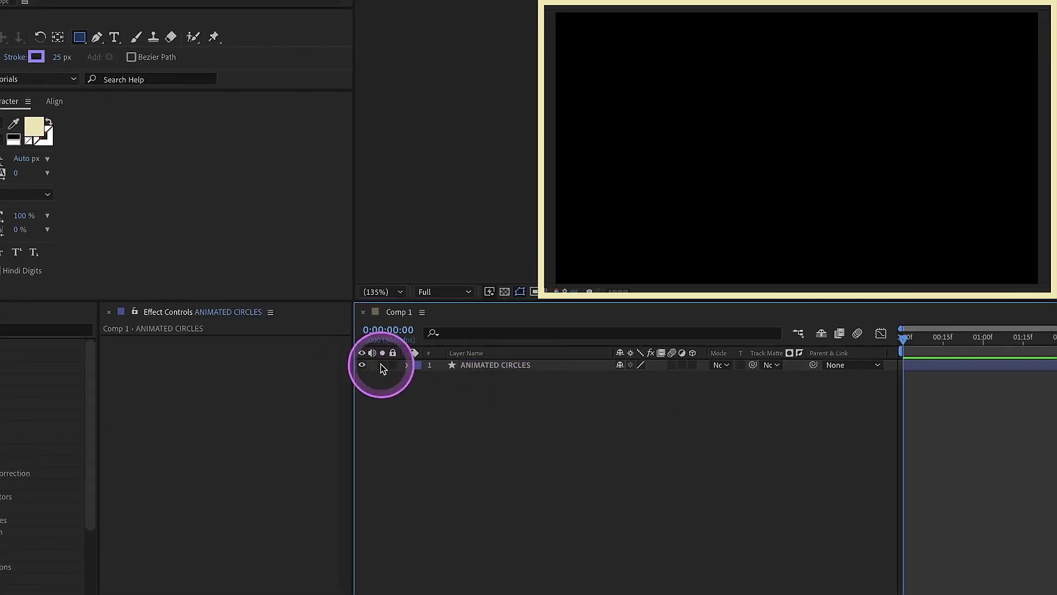
Step: Add an empty group to the ANIMATED CIRCLES layer's contents and name it 01
left_click(407, 365)
left_click(706, 378)
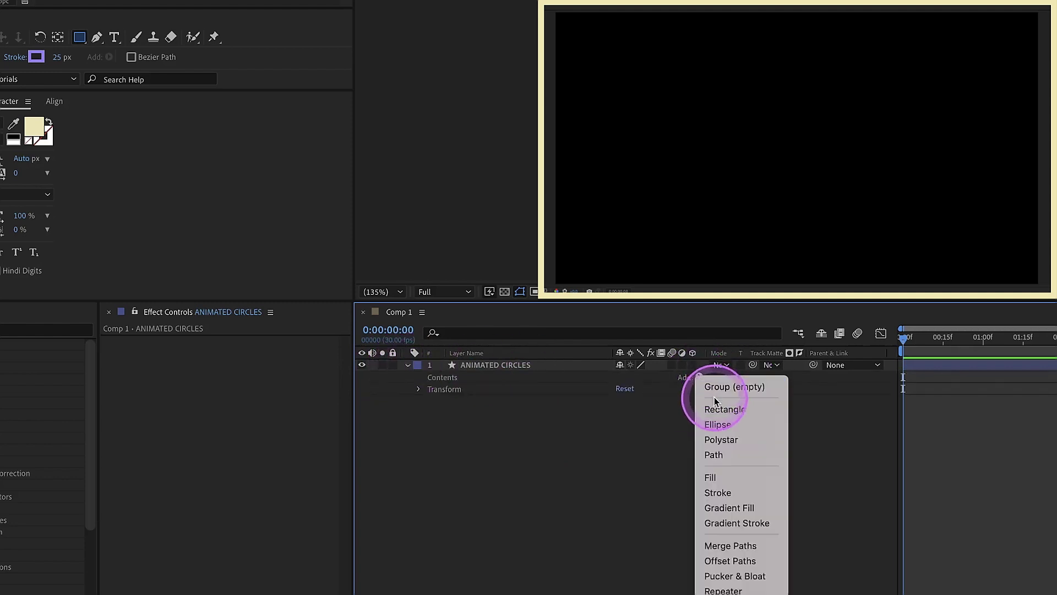
left_click(713, 386)
key("Return")
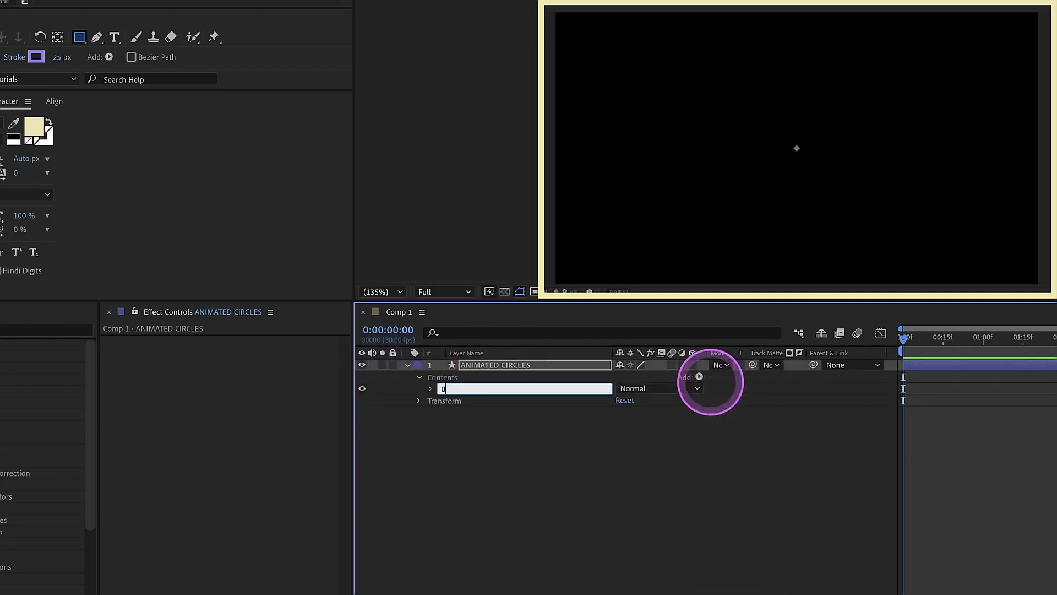
type("01")
Step: Add an ellipse path and a stroke to group 01
left_click(700, 377)
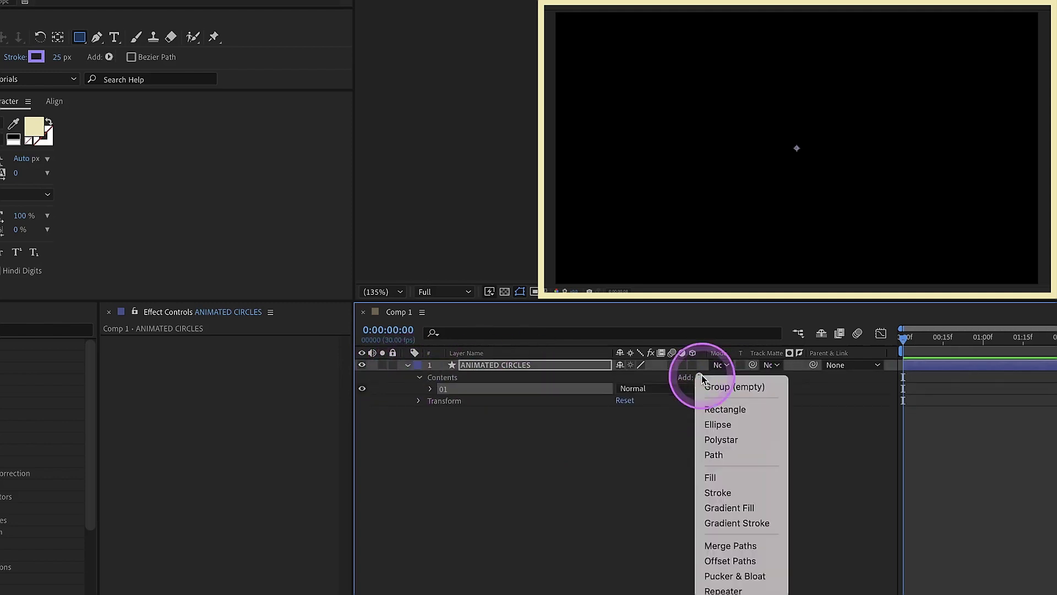
left_click(718, 425)
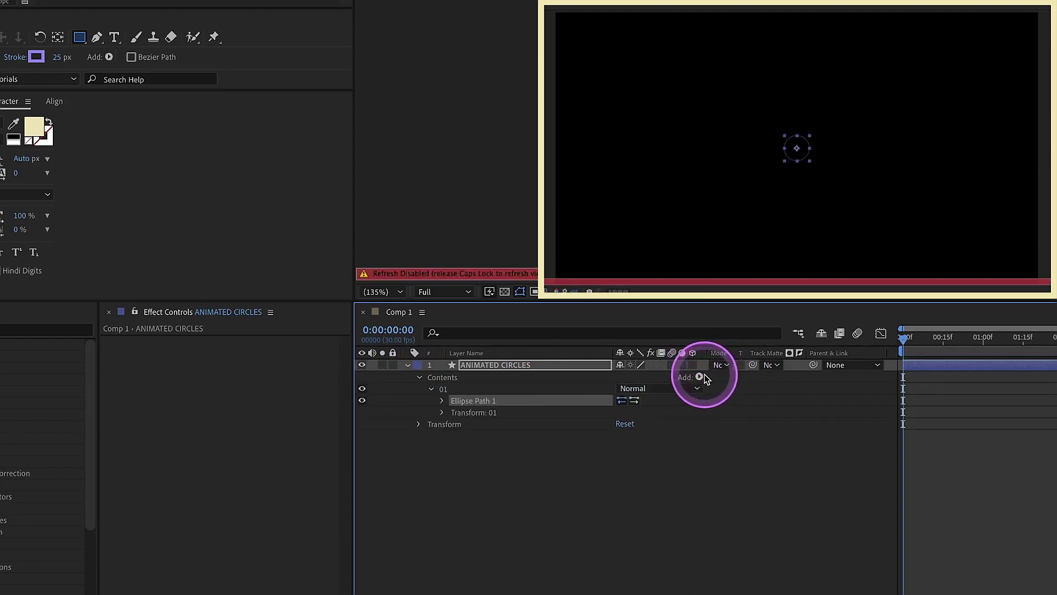
left_click(701, 378)
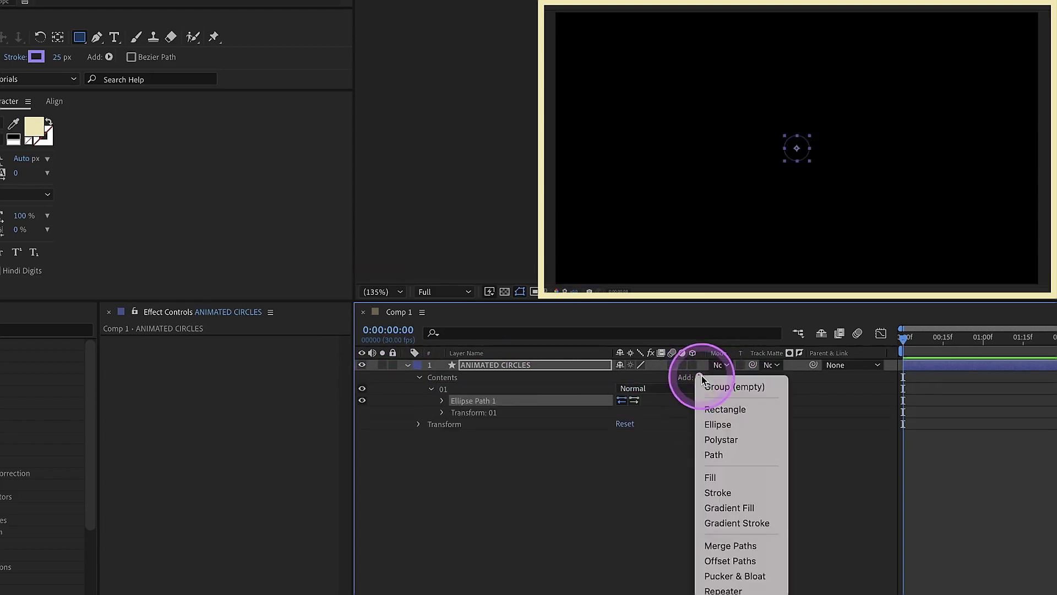
left_click(718, 493)
Step: Set the ellipse size to 203 by 203 and the stroke width to 27
left_click(442, 400)
left_click_drag(638, 411, 699, 401)
left_click(589, 463)
left_click(442, 435)
left_click_drag(620, 482, 635, 476)
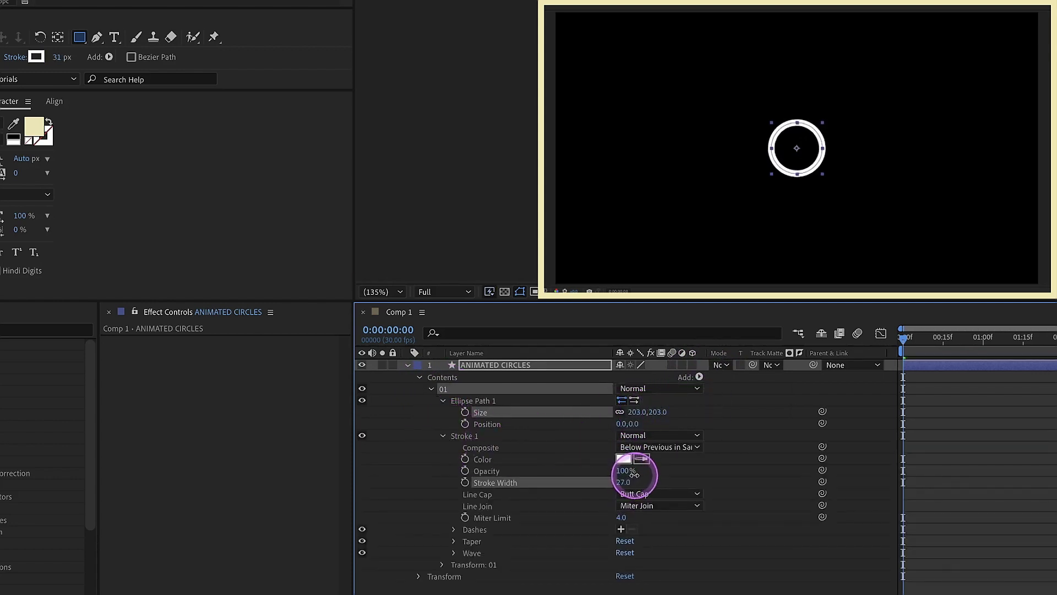
Step: Add Trim Paths to group 01, keyframe Start and End at the first frame, and set End to 0%
left_click(699, 377)
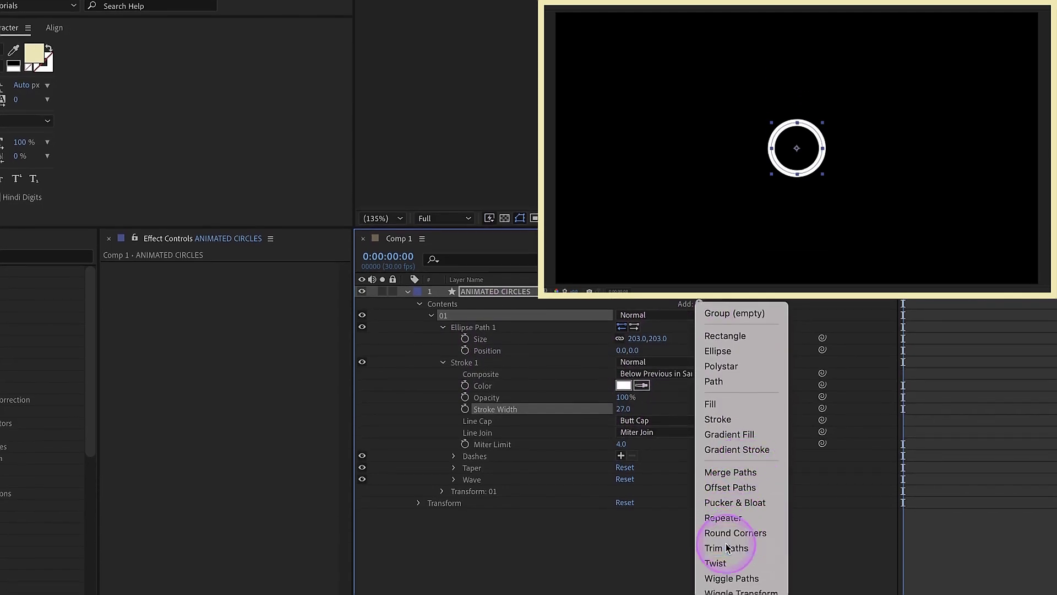
left_click(727, 548)
left_click(190, 458)
left_click(213, 468)
left_click(212, 480, "shift")
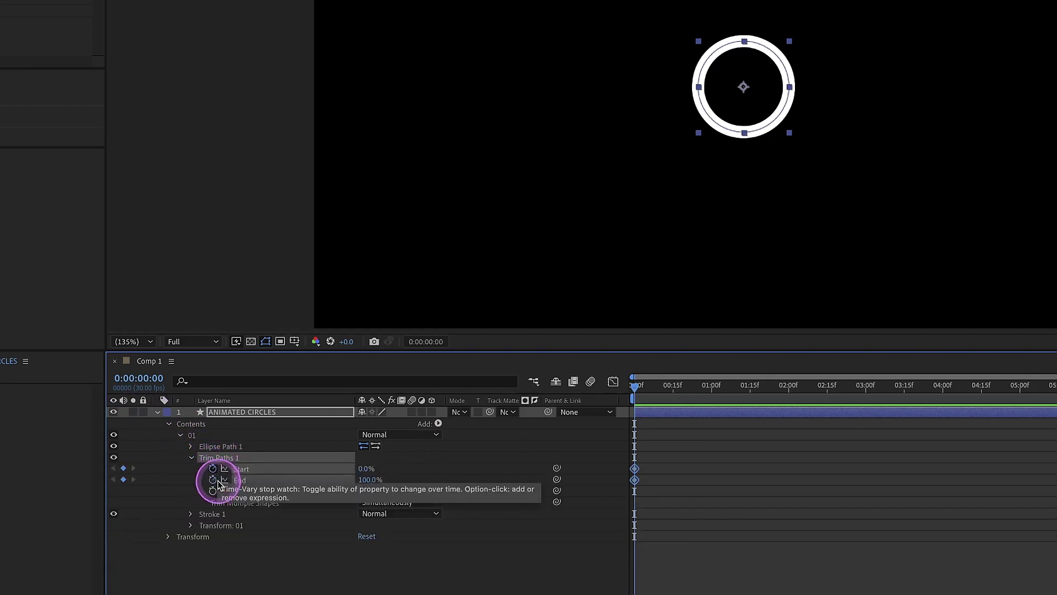
left_click_drag(352, 477, 272, 480)
Step: Keyframe Trim Paths Start and End at 100% on frame 20 and apply Easy Ease to all keyframes
key("shift+Page_Down")
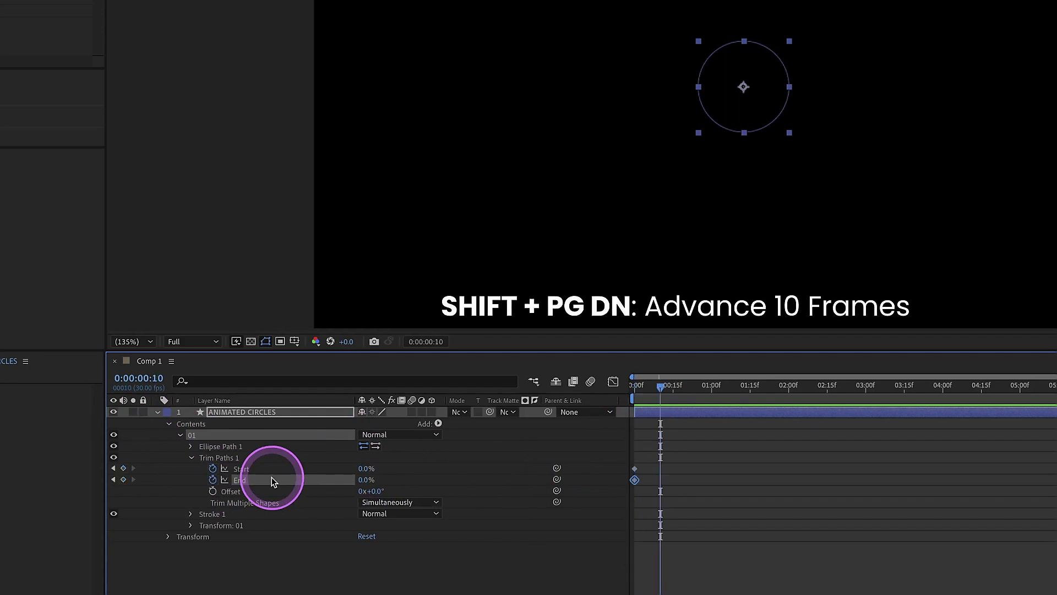
mouse_move(363, 468)
left_mouse_down()
mouse_move(512, 457)
mouse_move(361, 483)
mouse_move(696, 504)
left_mouse_up()
left_click_drag(710, 461, 615, 512)
key("F9")
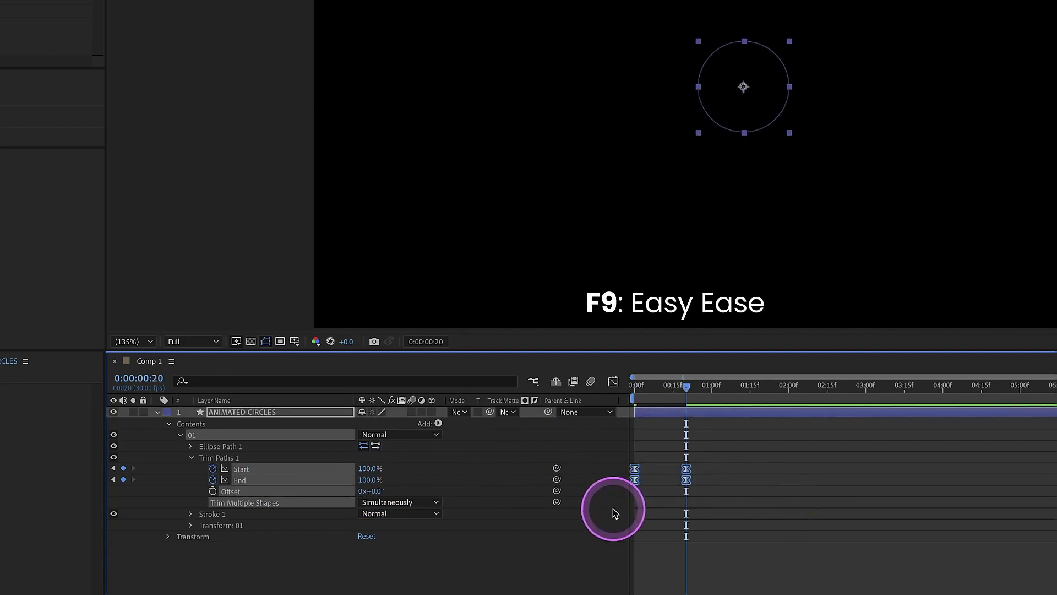
Step: Shift both Trim Paths Start keyframes about 7 frames later and preview the animation
left_click(639, 469)
left_click_drag(645, 471, 704, 468)
left_click_drag(647, 388, 616, 392)
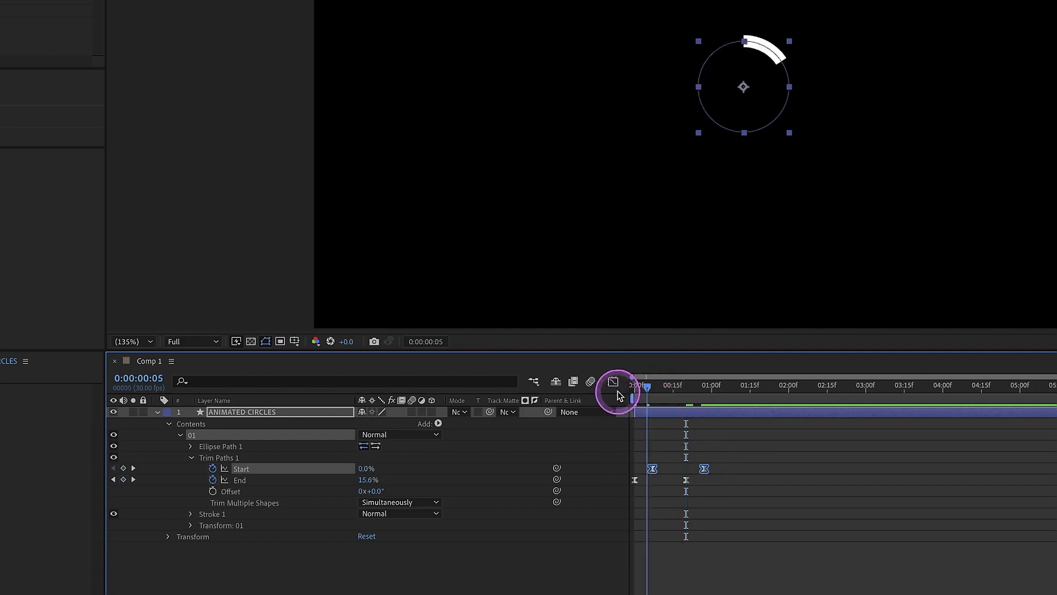
key("space")
Step: Lengthen the trim animation by moving the final Start keyframe to about frame 30 and the final End keyframe to about frame 23, then preview
left_click(686, 480)
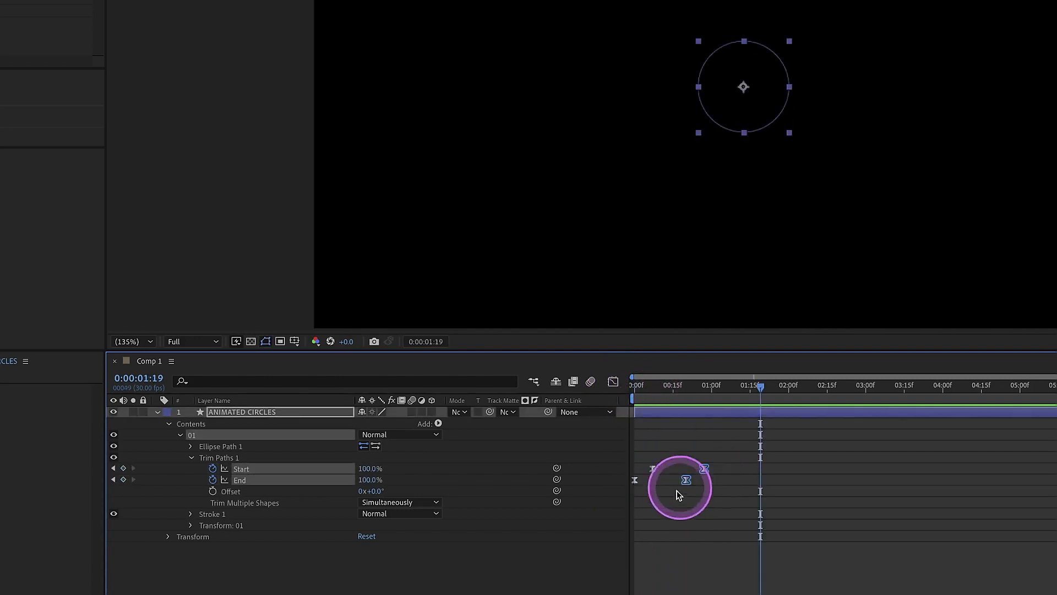
left_click(704, 468, "shift")
left_click_drag(704, 469, 722, 469)
left_click(633, 385)
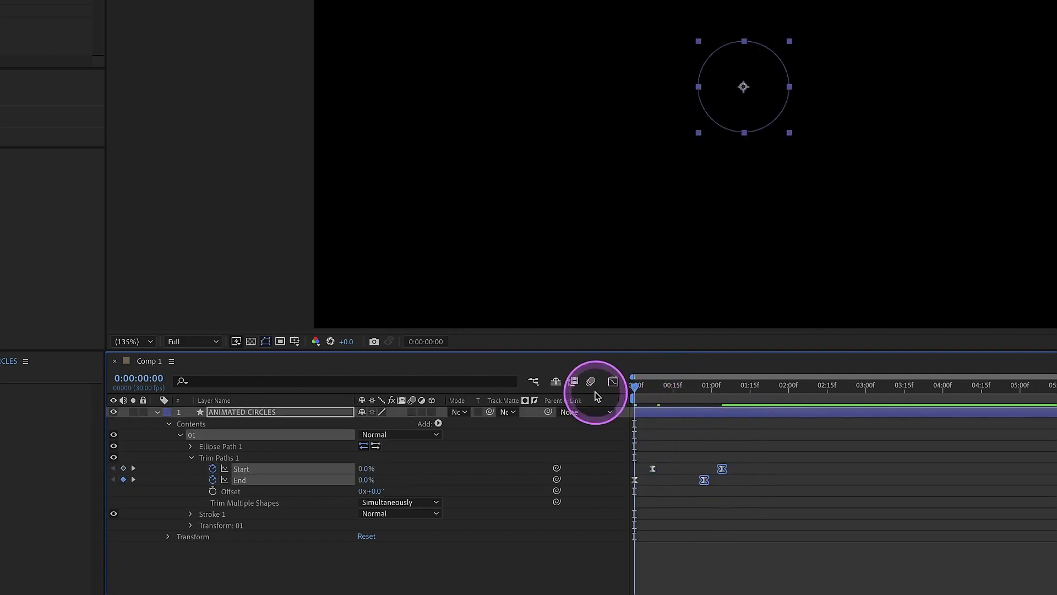
left_click_drag(722, 469, 712, 469)
left_click(633, 388)
key("space")
key("space")
Step: Set the stroke's line cap to Round Cap and move the current time to 0:00:01:01
left_click(191, 458)
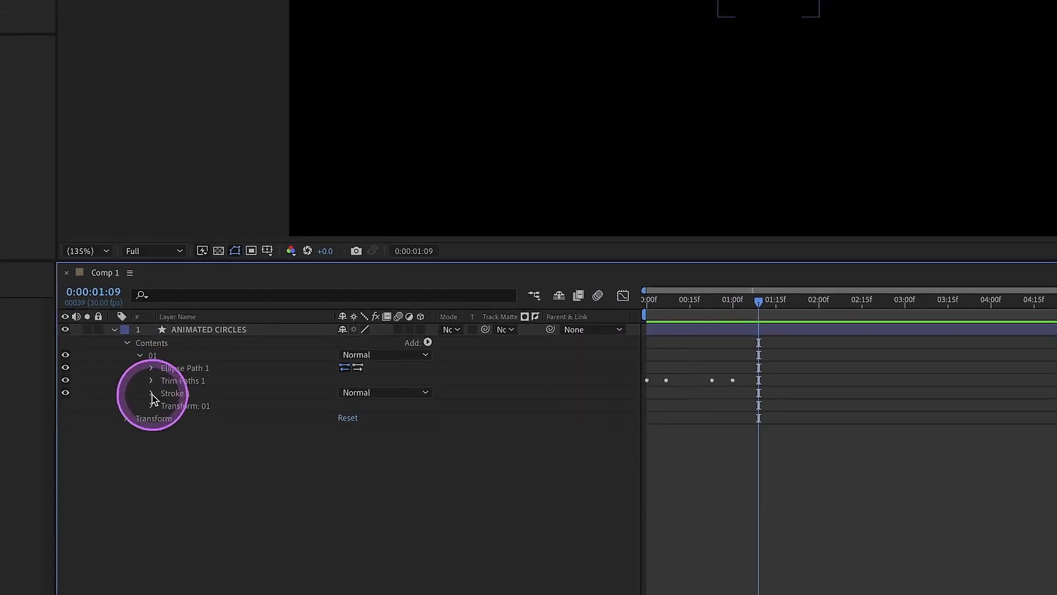
left_click(191, 469)
left_click(355, 456)
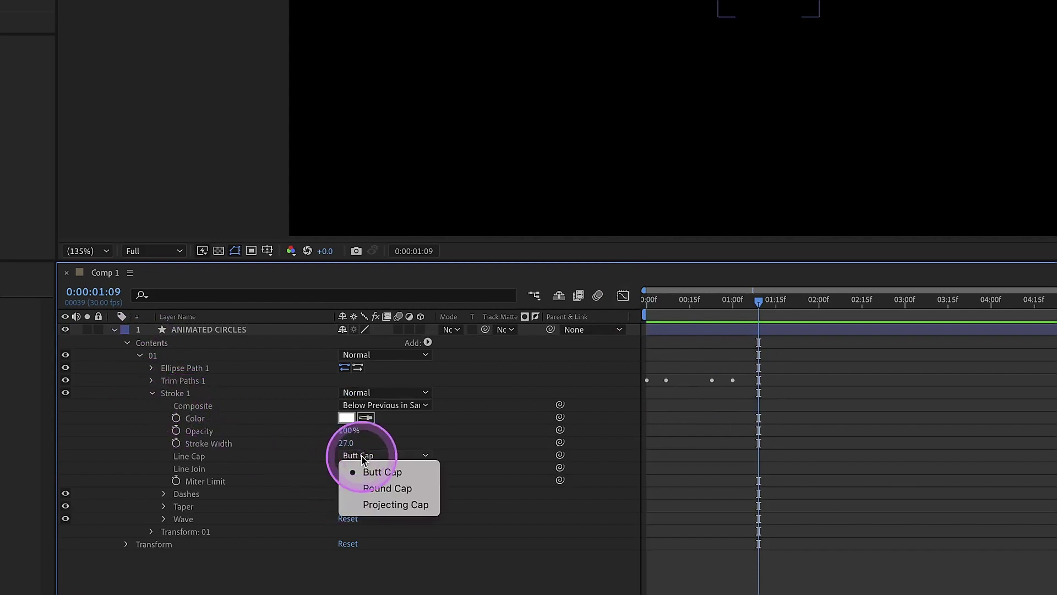
left_click(388, 488)
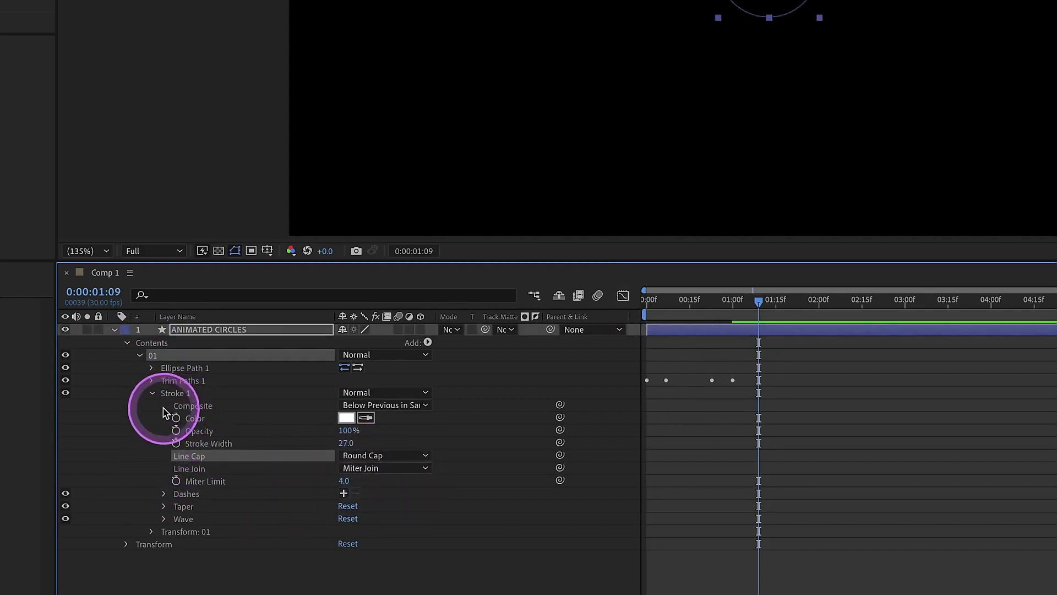
left_click(153, 393)
left_click(738, 302)
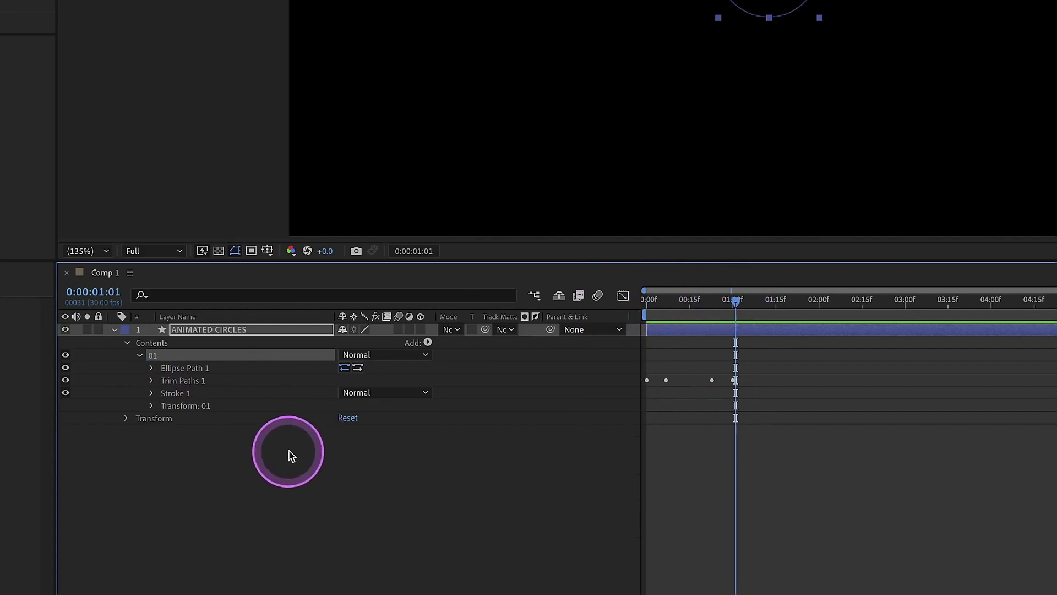
Step: Apply a Checkbox Control to the ANIMATED CIRCLES layer and name it DIRECTION
left_click(200, 331)
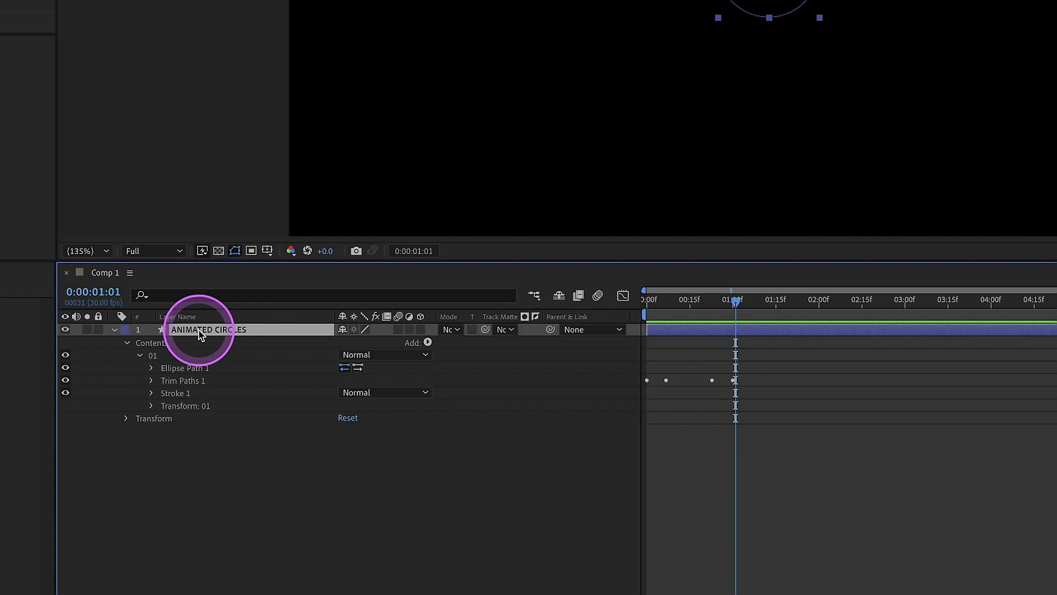
left_click(63, 269)
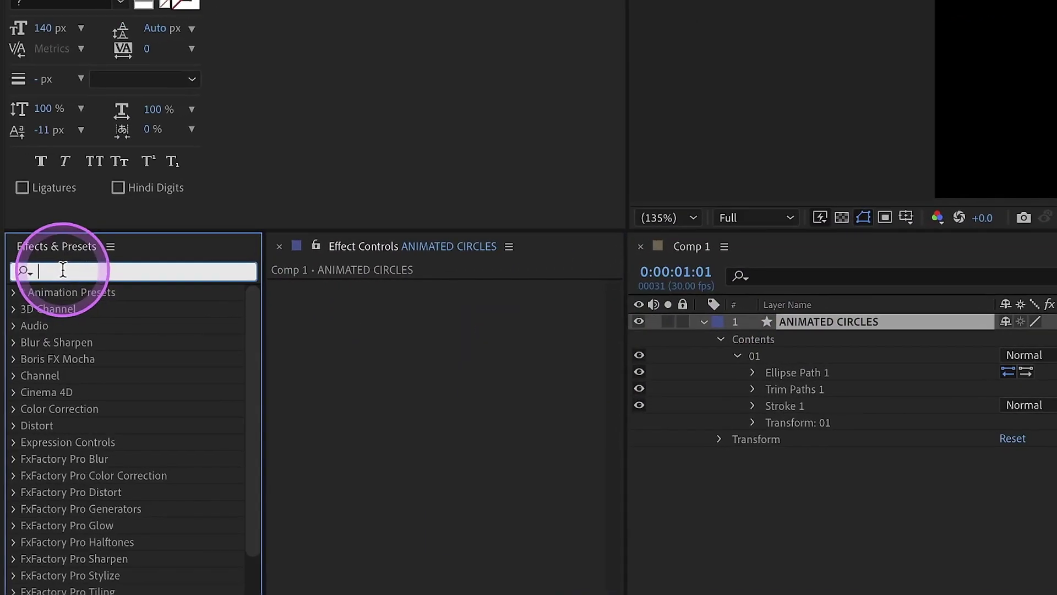
type("CHECKBO")
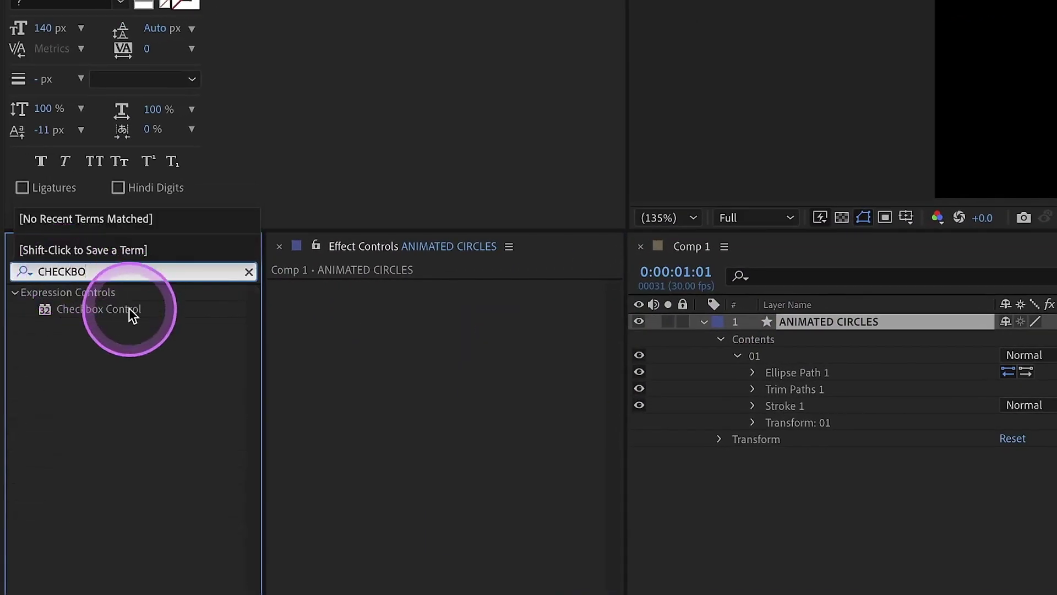
double_click(121, 309)
key("Return")
type("D")
Step: Apply a Color Control to the ANIMATED CIRCLES layer and set its color to white, FFFFFF
left_click(145, 272)
type("COLOR CO")
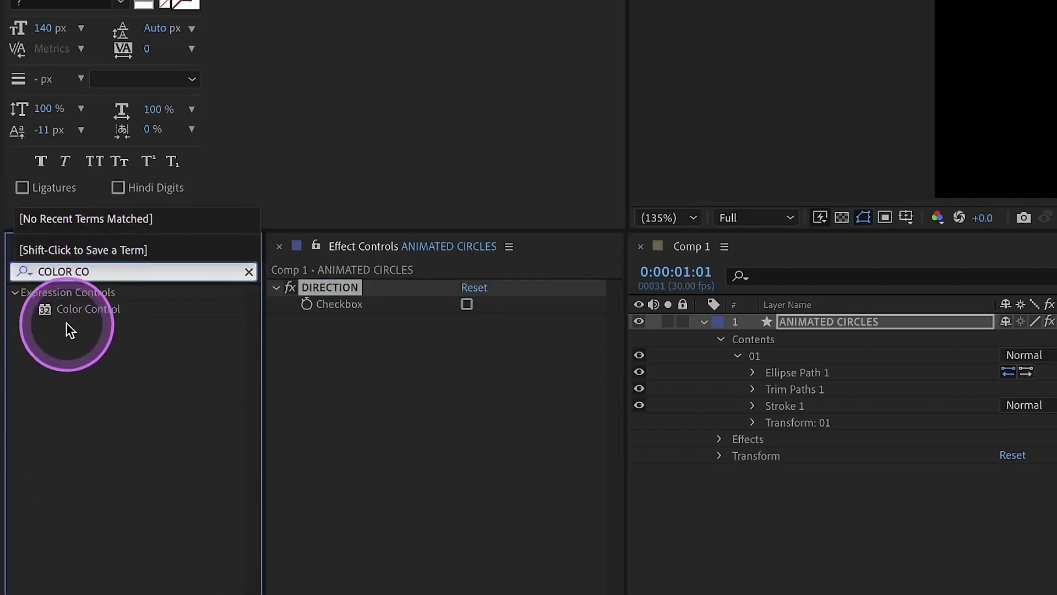
double_click(168, 312)
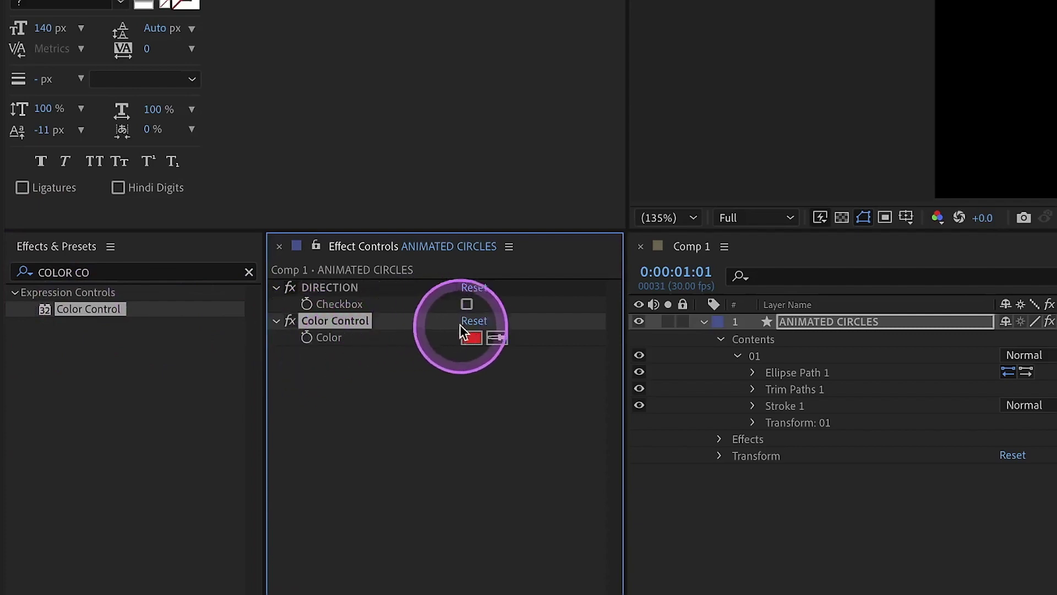
left_click(472, 338)
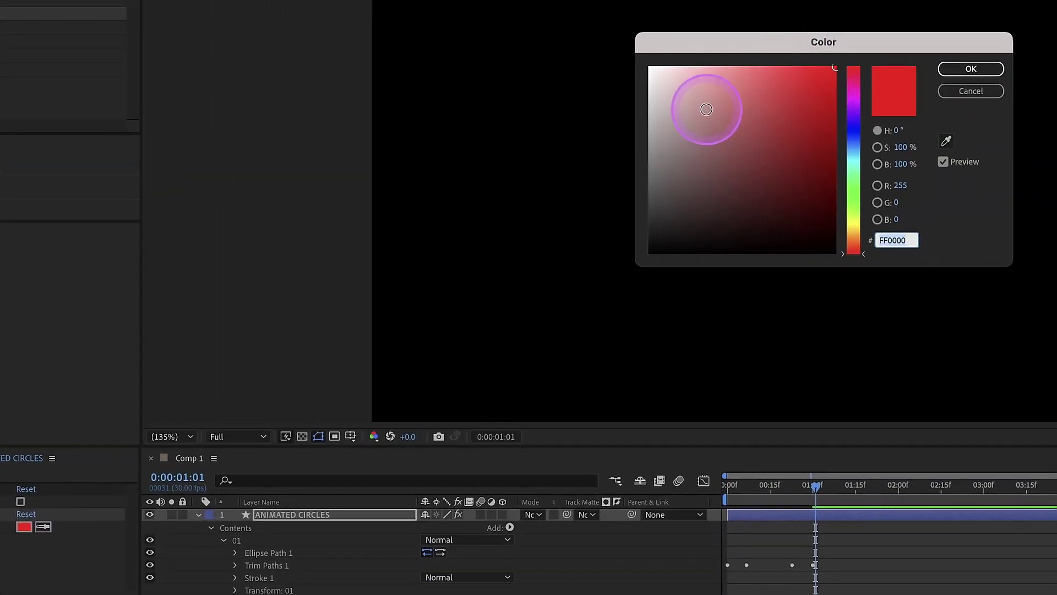
left_click_drag(706, 109, 626, 39)
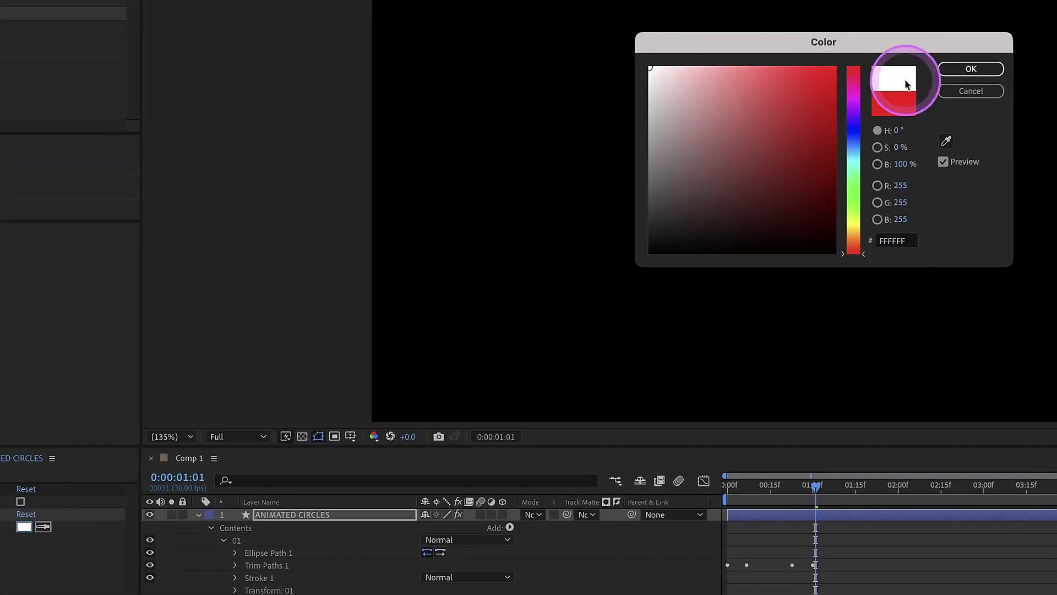
left_click(958, 72)
Step: Apply a Slider Control to the ANIMATED CIRCLES layer and duplicate it
left_click(128, 282)
type("slider")
double_click(83, 319)
key("ctrl+d")
Step: Rename the first slider control Stroke width and the second one Size
left_click(343, 348)
key("Return")
type("Stroke width")
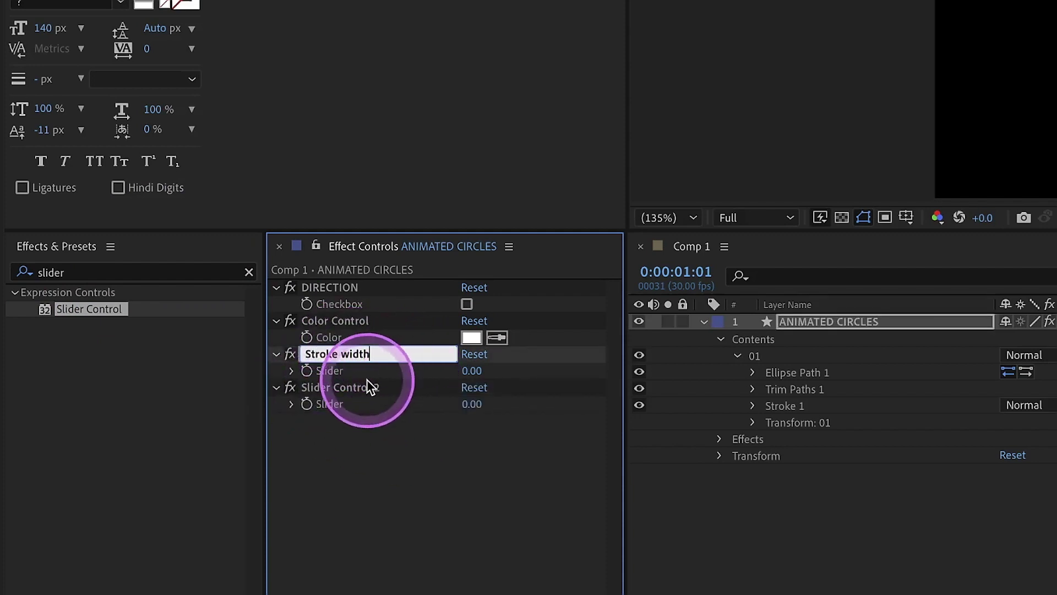
left_click(354, 387)
key("Return")
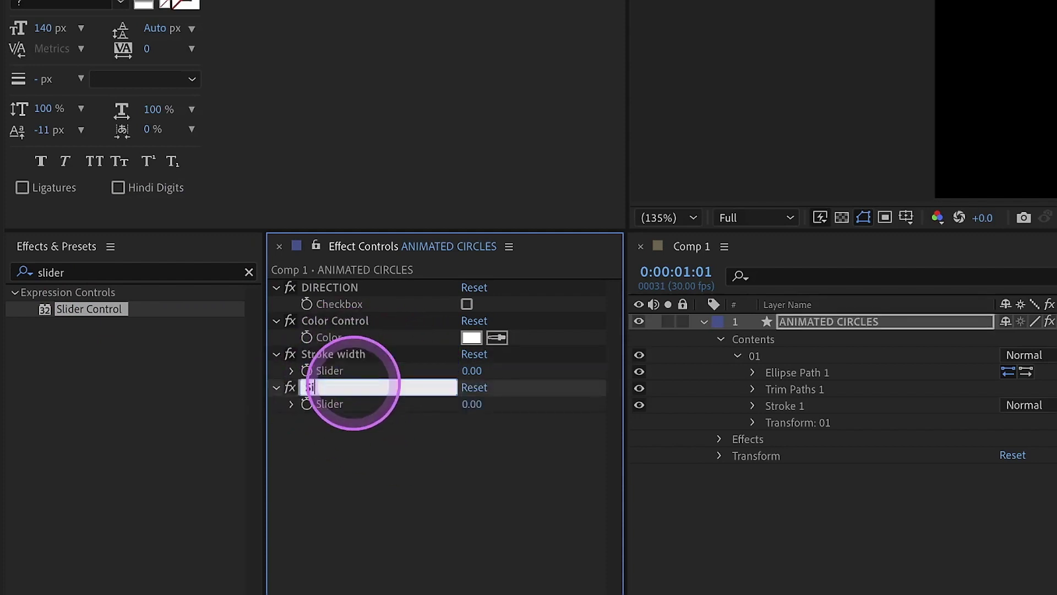
key("Return")
Step: Rename the checkbox control Direction 1 and the color control Color Control 1
left_click(347, 288)
key("Return")
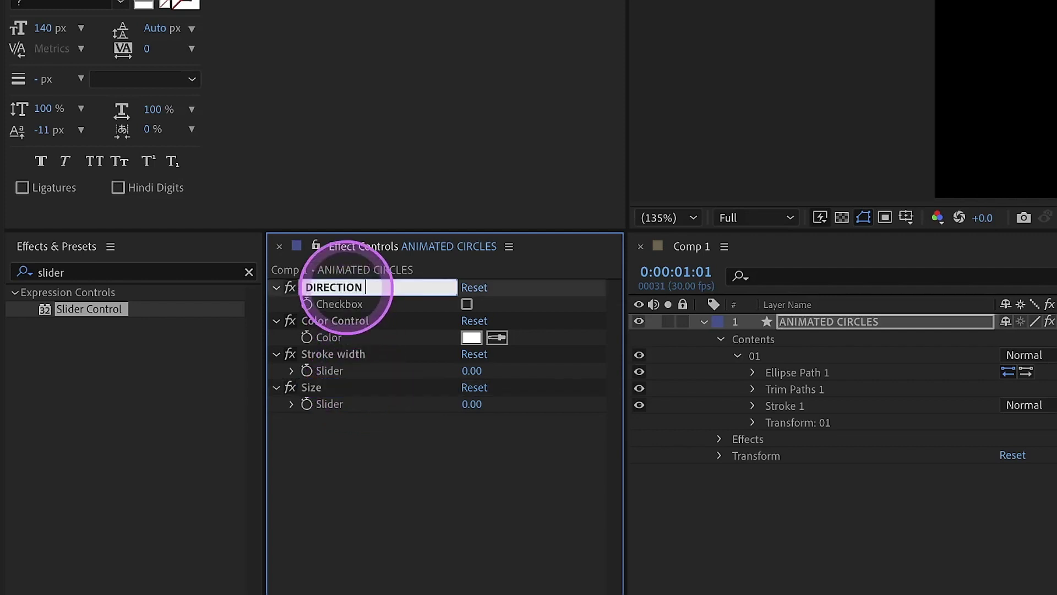
type("1")
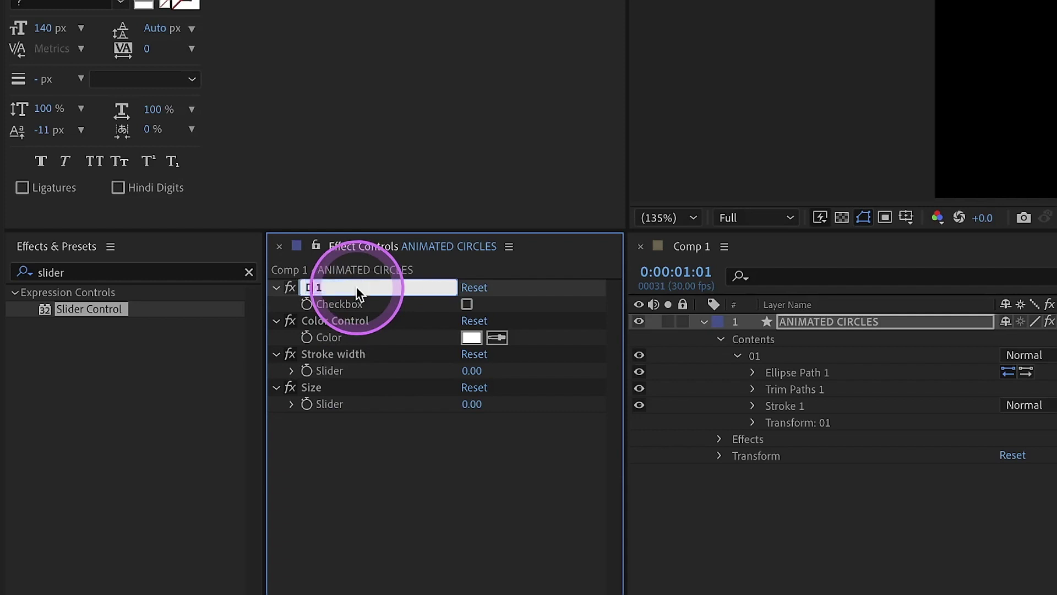
left_click(368, 320)
key("Return")
type("1")
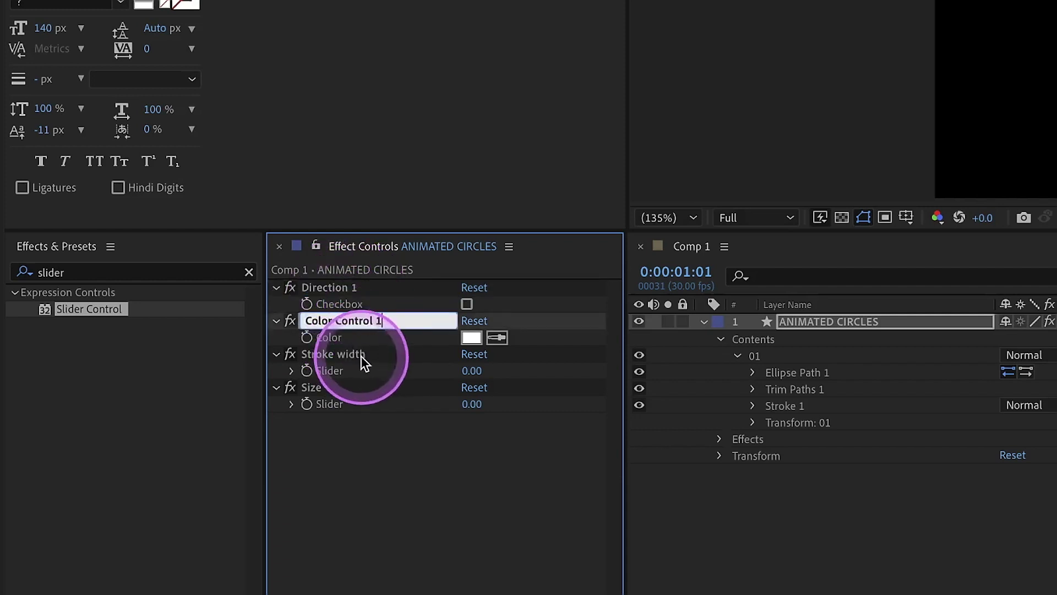
key("Return")
Step: Rename the two slider controls Stroke width 1 and Size 1
left_click(355, 354)
key("Return")
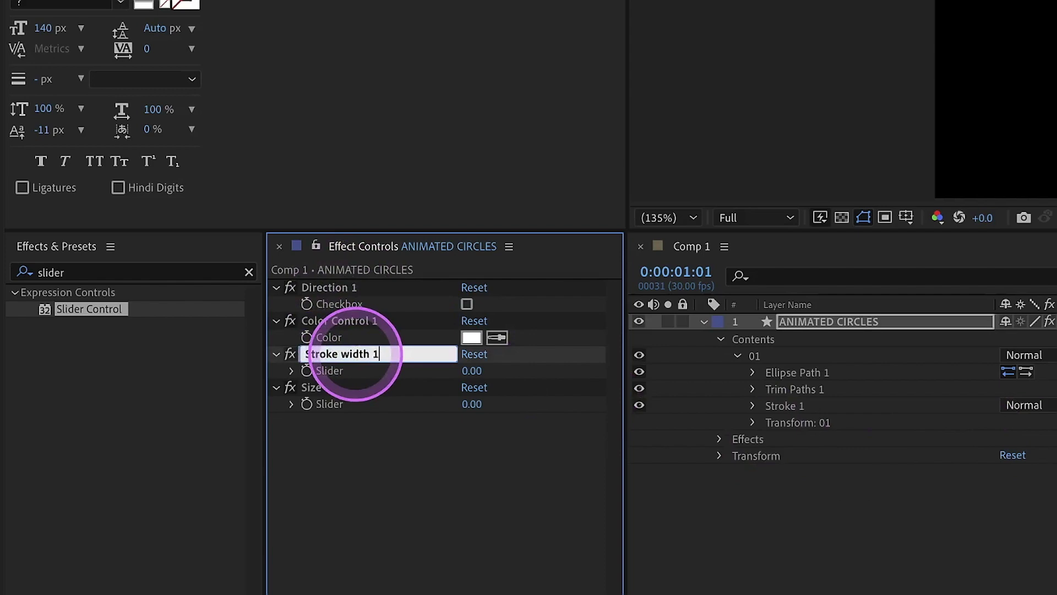
type("1")
key("Return")
left_click(327, 387)
key("Return")
key("Return")
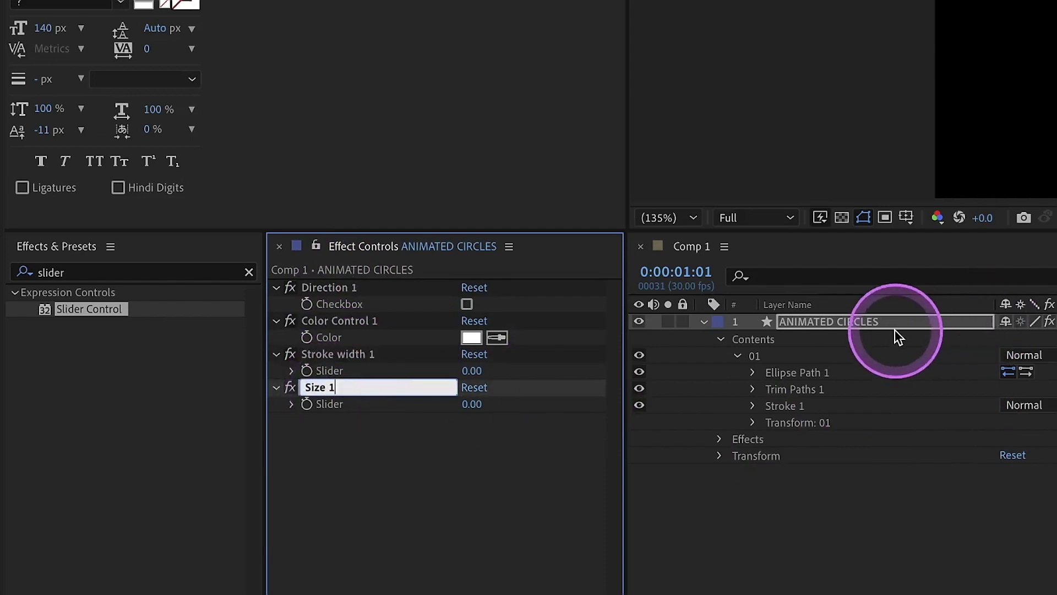
Step: Set the size of Ellipse Path 1 to 200 and the Size 1 slider to 200
left_click(444, 394)
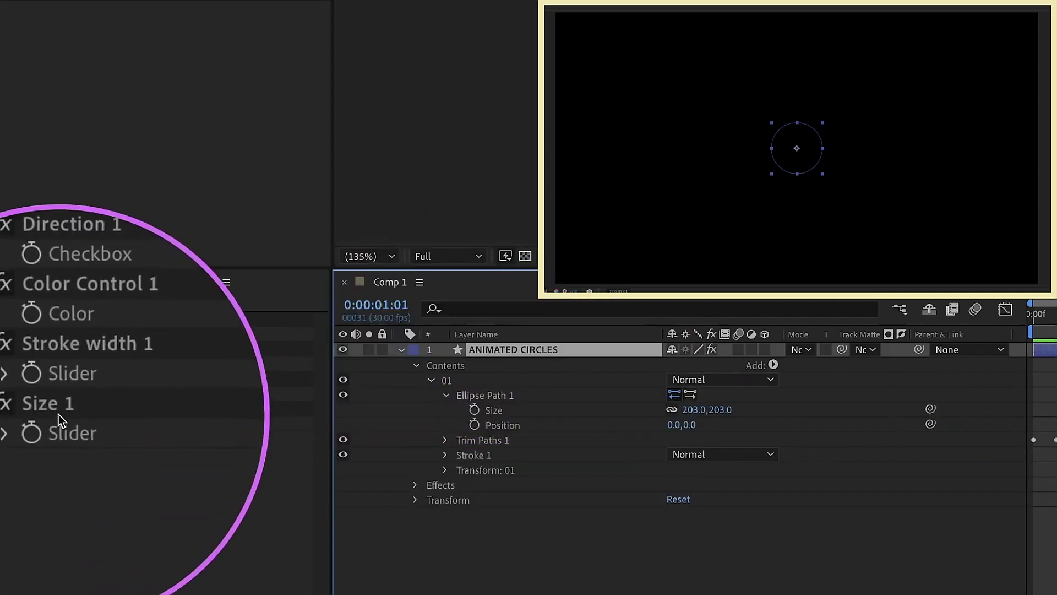
left_click(689, 409)
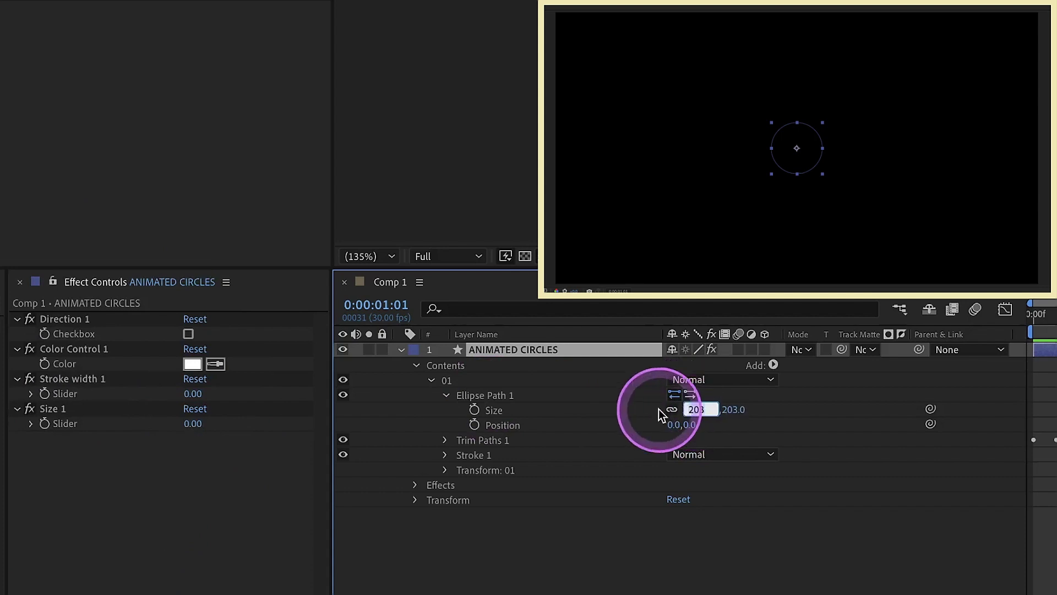
type("200")
key("Return")
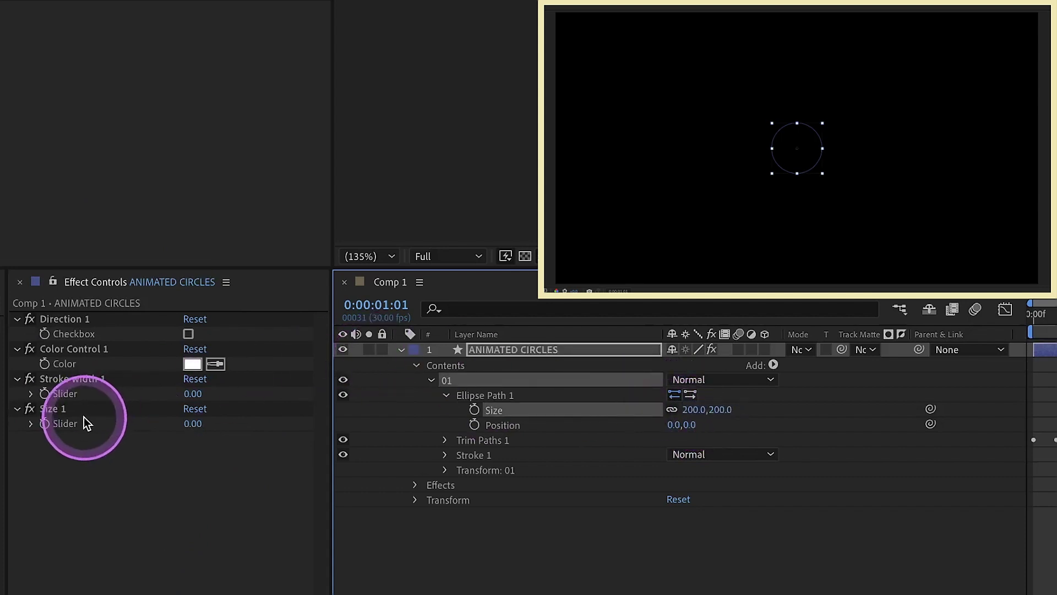
left_click(194, 423)
left_click(194, 422)
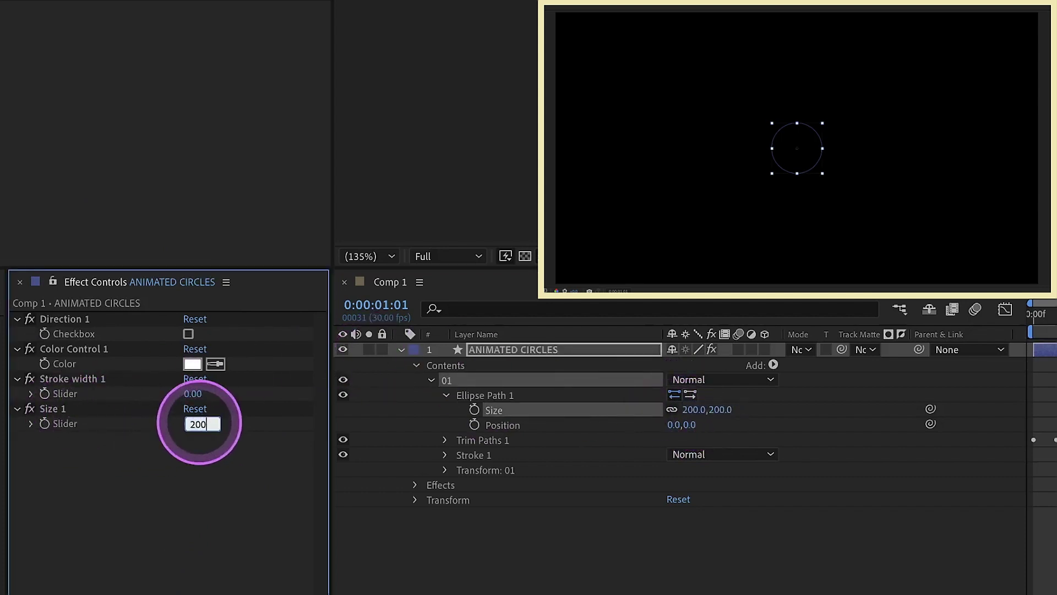
key("Return")
Step: At frame 16, link the size of Ellipse Path 1 to the Size 1 slider and raise the slider to 213
left_click_drag(1051, 326, 1056, 326)
left_click_drag(917, 406, 87, 423)
mouse_move(201, 424)
left_mouse_down()
mouse_move(214, 422)
mouse_move(188, 420)
mouse_move(209, 425)
left_mouse_up()
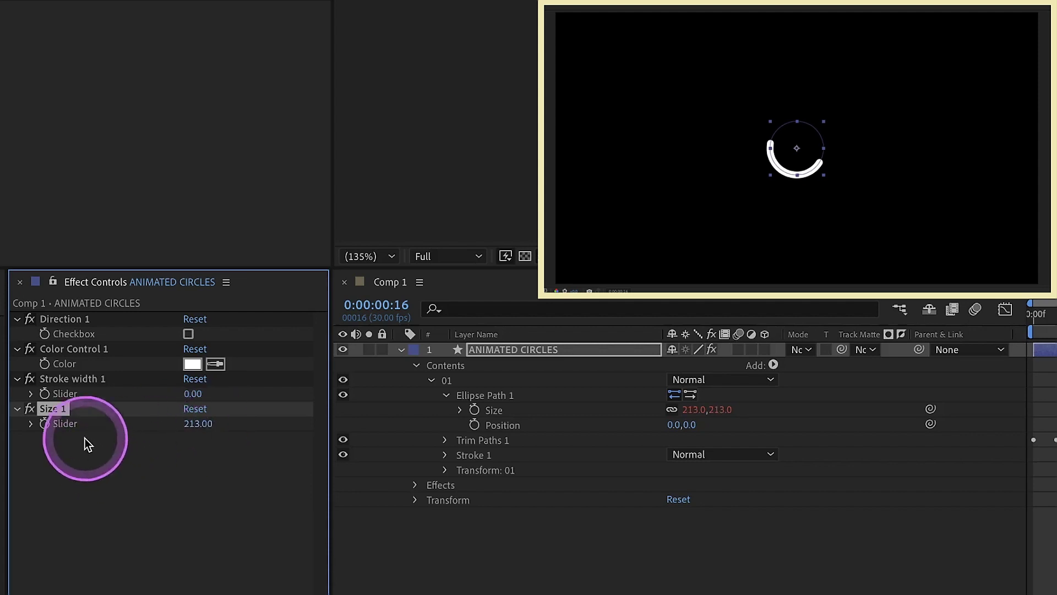
Step: Link the stroke width of Stroke 1 to the Stroke width 1 slider and set that slider to 30
left_click(80, 380)
left_click(446, 455)
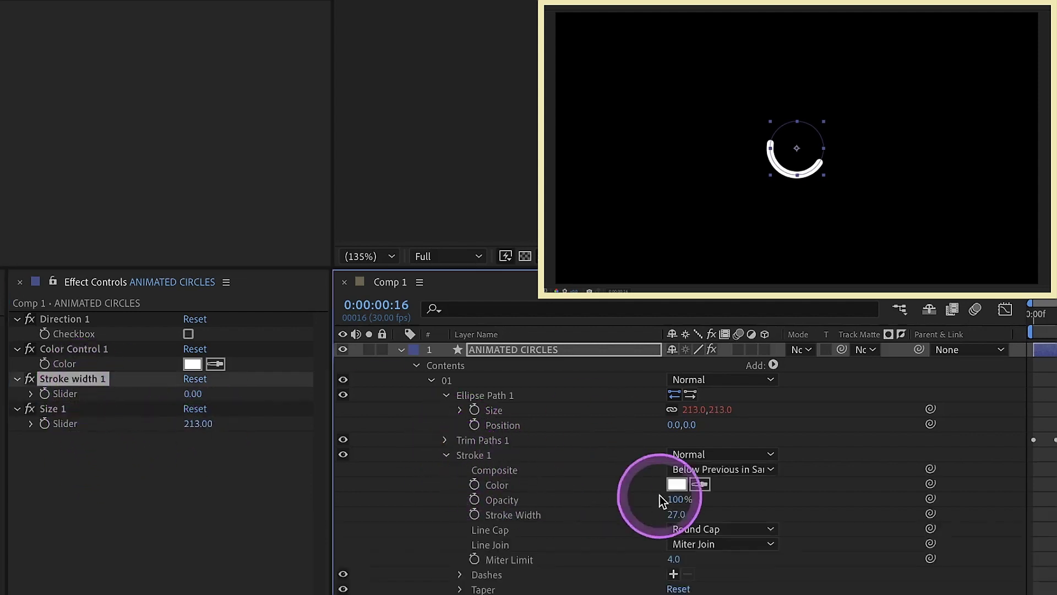
mouse_move(930, 513)
left_mouse_down()
mouse_move(219, 449)
mouse_move(93, 396)
left_mouse_up()
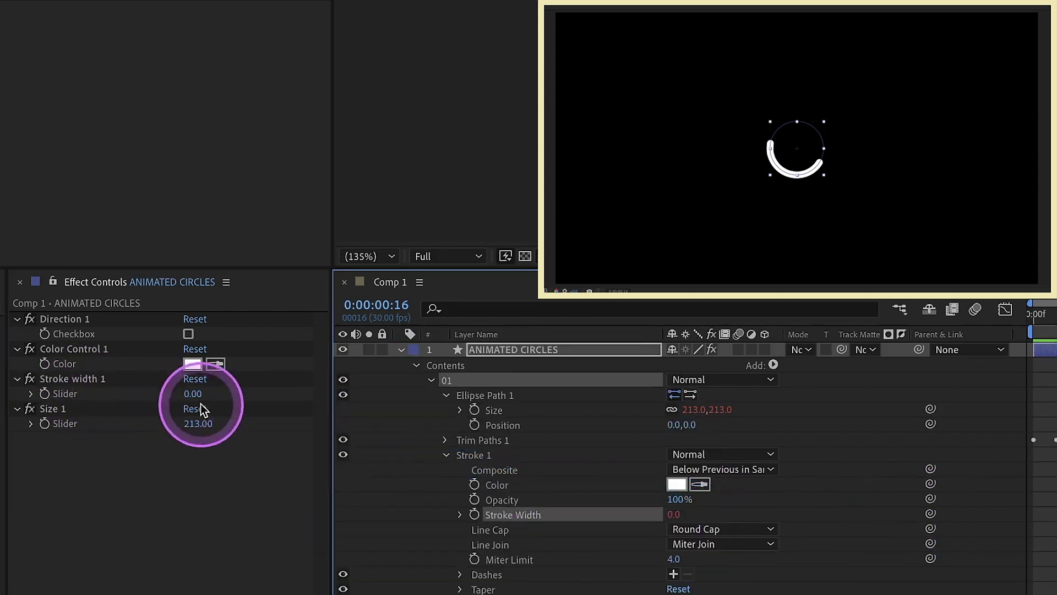
left_click(193, 396)
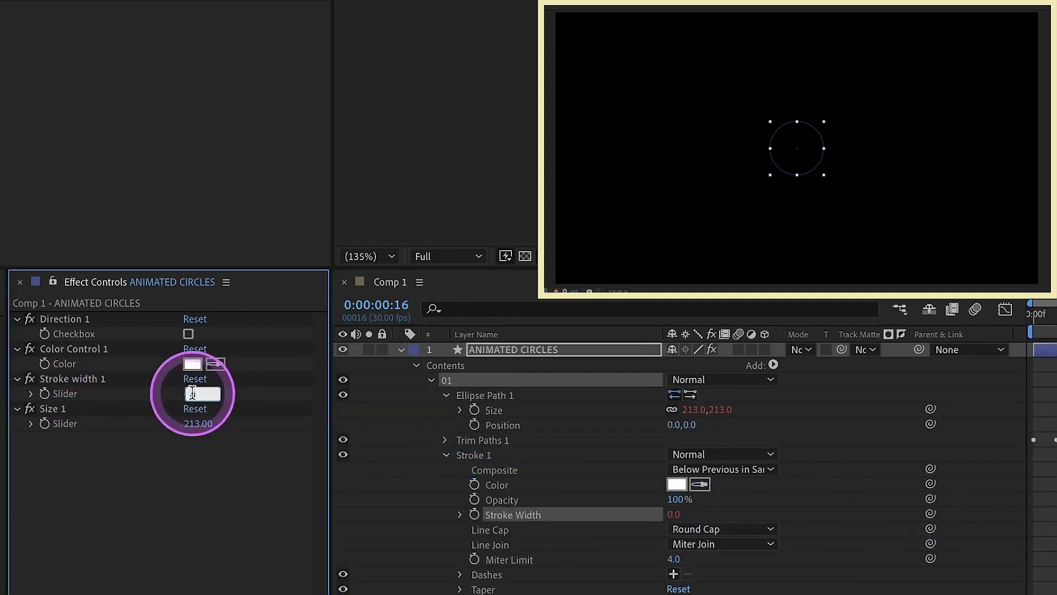
type("30")
key("Return")
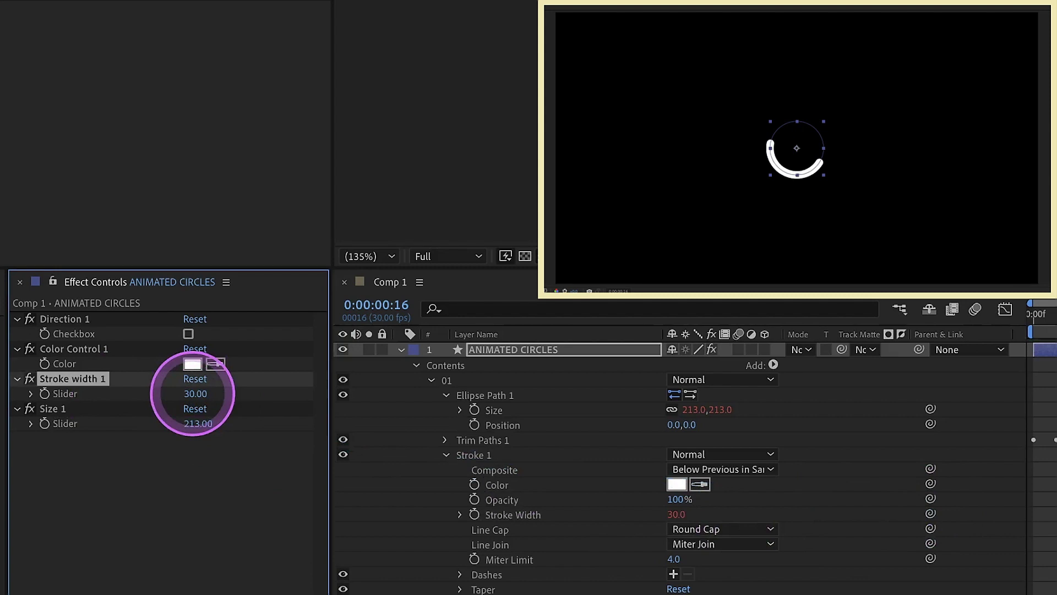
Step: Link the color of Stroke 1 to Color Control 1 and preview the animation
left_click(931, 485)
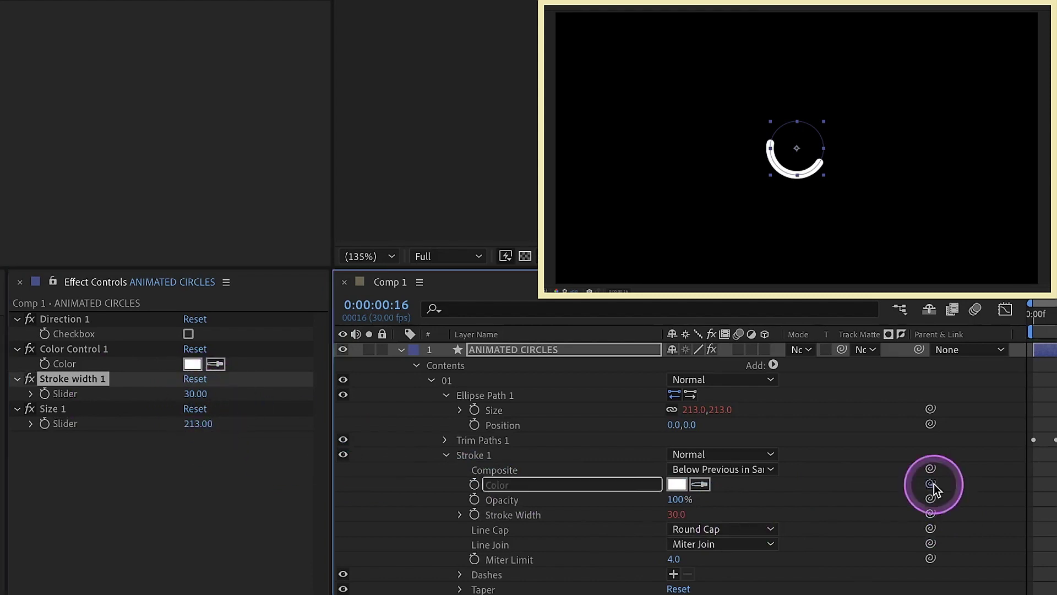
mouse_move(934, 490)
left_mouse_down()
mouse_move(151, 420)
mouse_move(78, 365)
left_mouse_up()
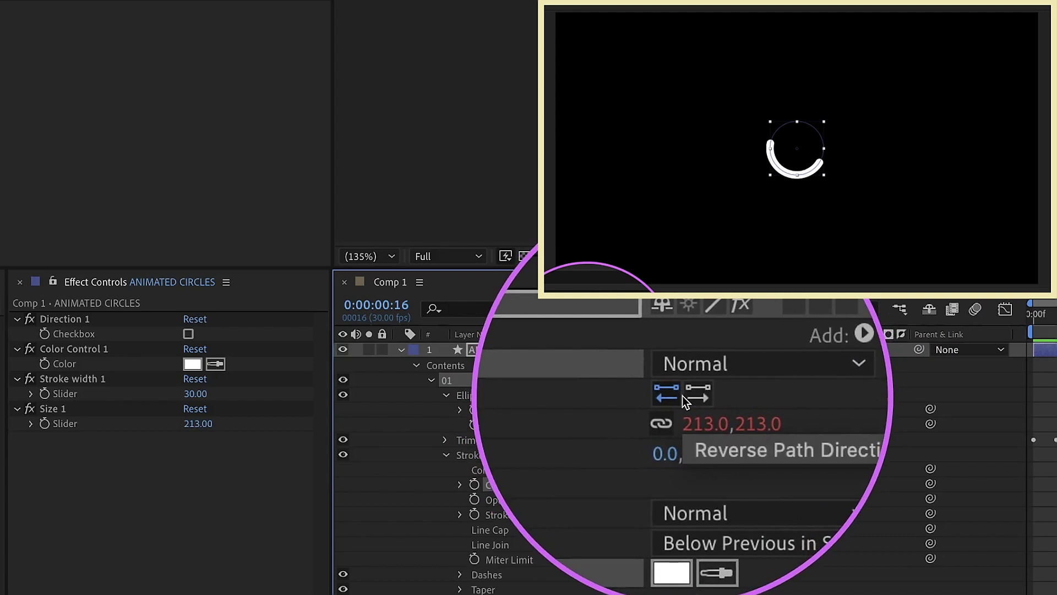
left_click_drag(1038, 324, 996, 320)
key("space")
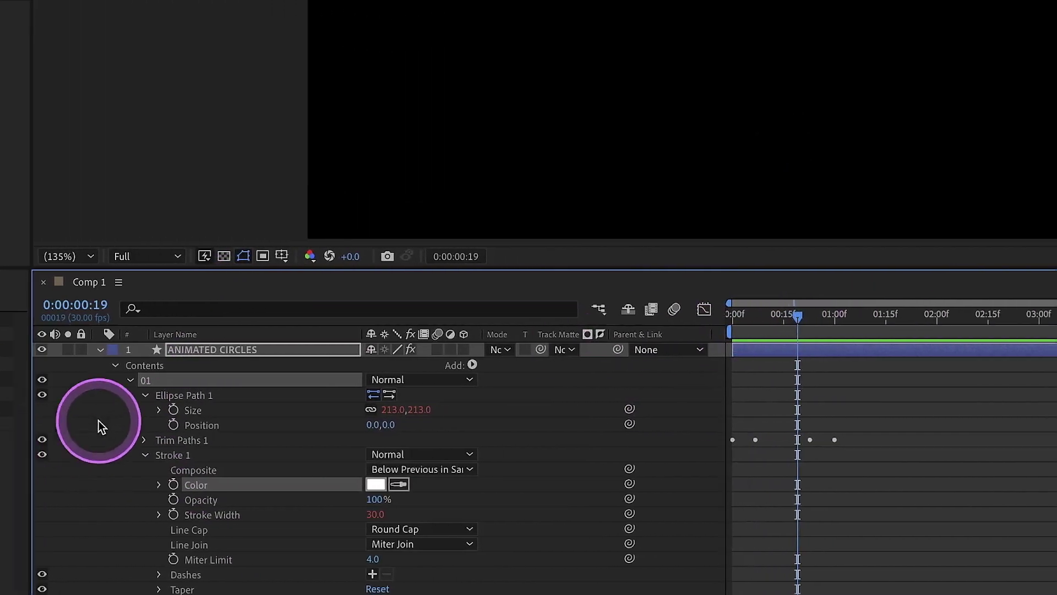
Step: Add an expression to the opacity in Transform: 01 that defines Direction as the Direction 1 checkbox
left_click(116, 396)
left_click(115, 426)
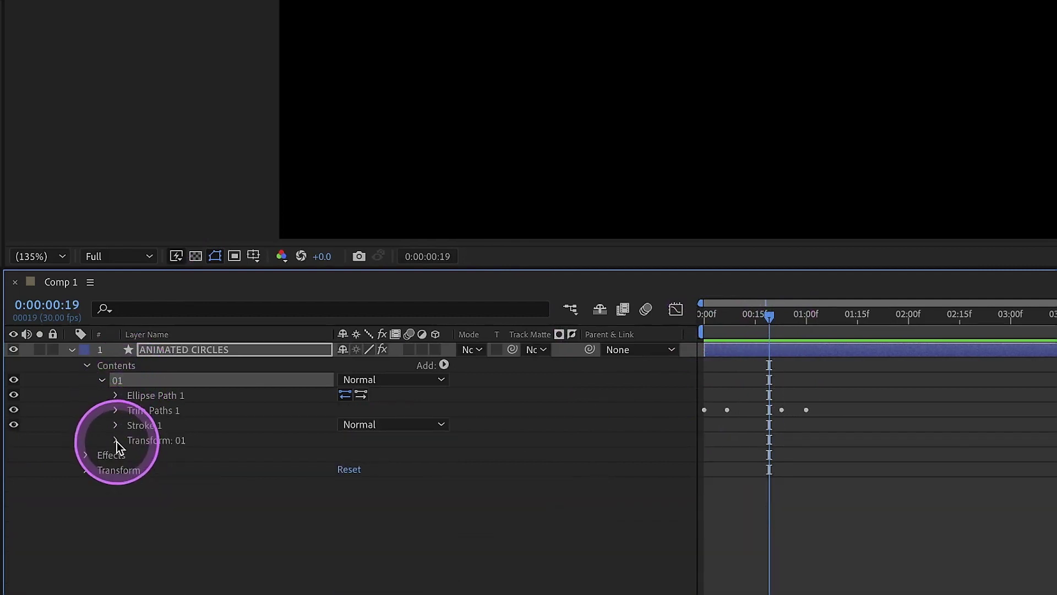
left_click(115, 440)
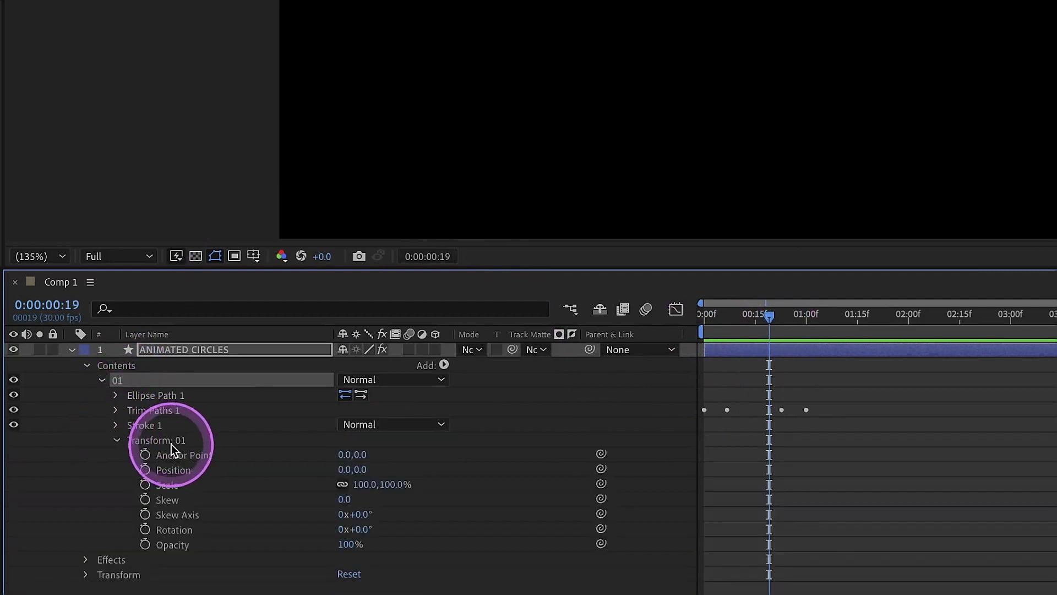
left_click(146, 544, "alt")
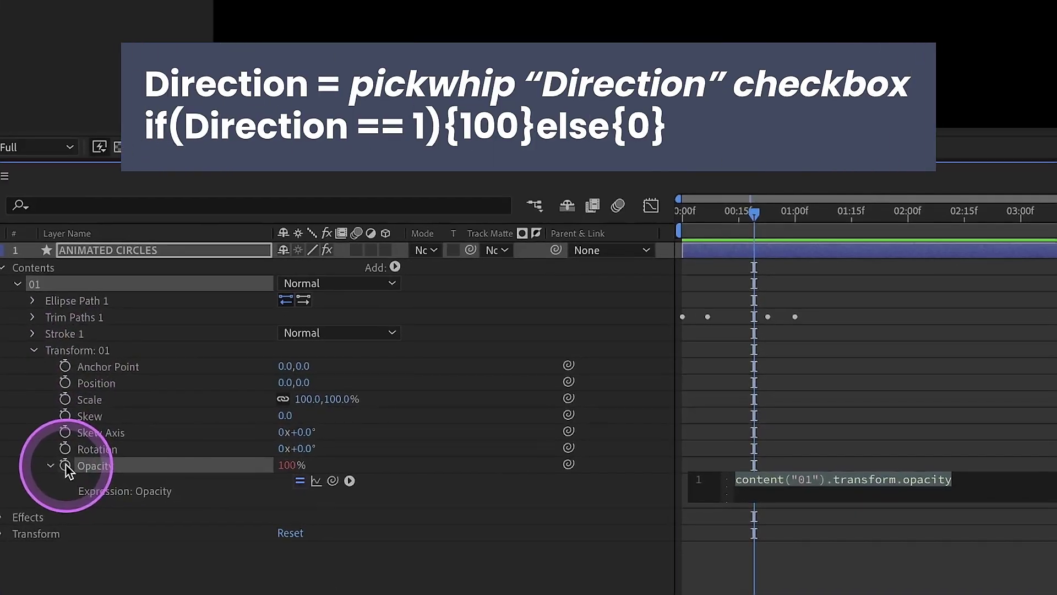
key("BackSpace")
type("Direction =")
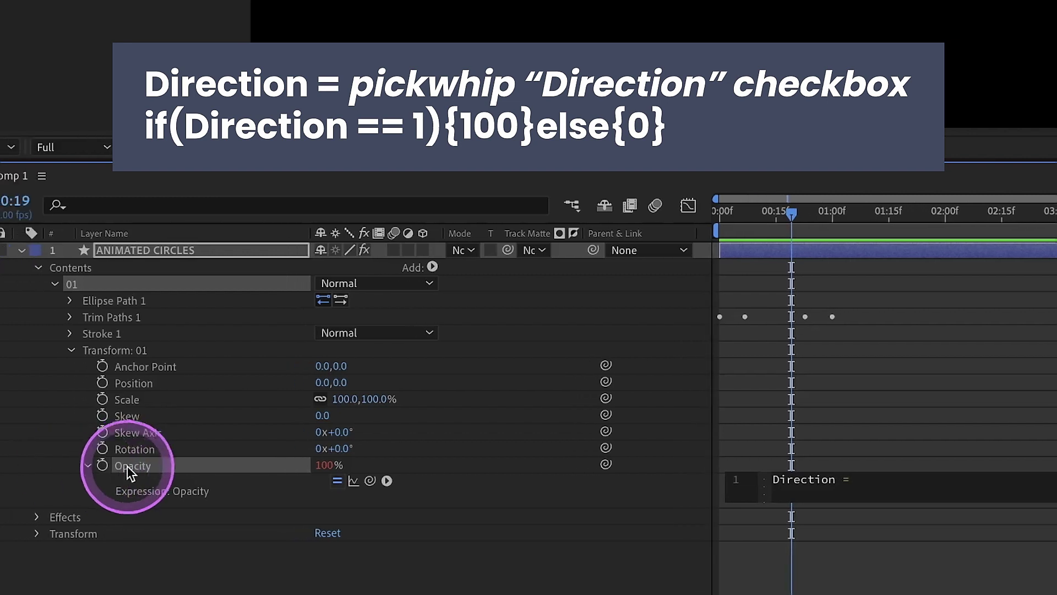
left_click_drag(809, 482, 94, 236)
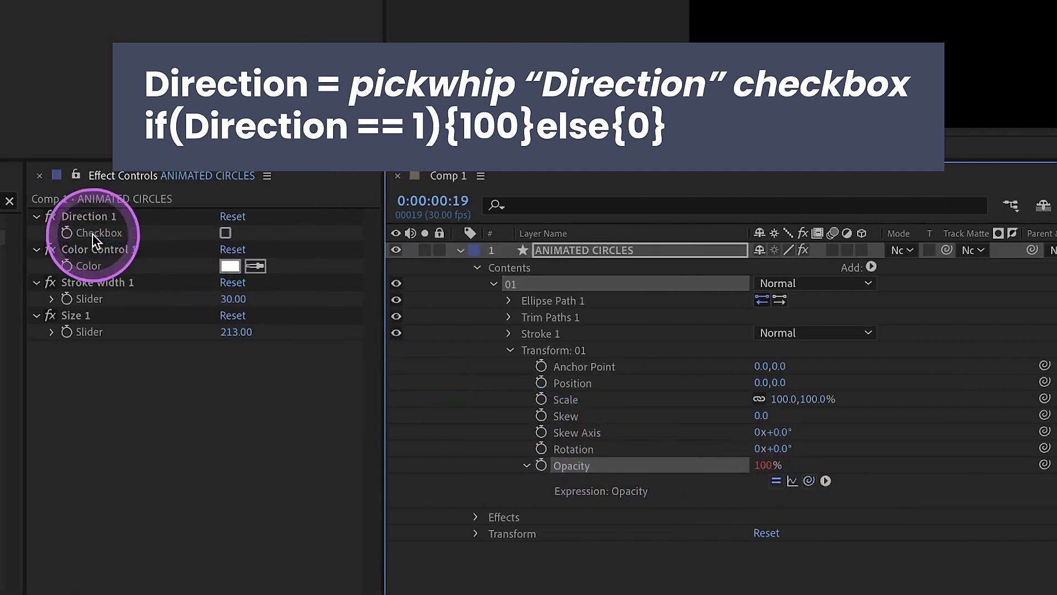
Step: Complete the opacity expression with a second line reading if(Direction == 1) {100} else {0}
key("Return")
type("if(Direction")
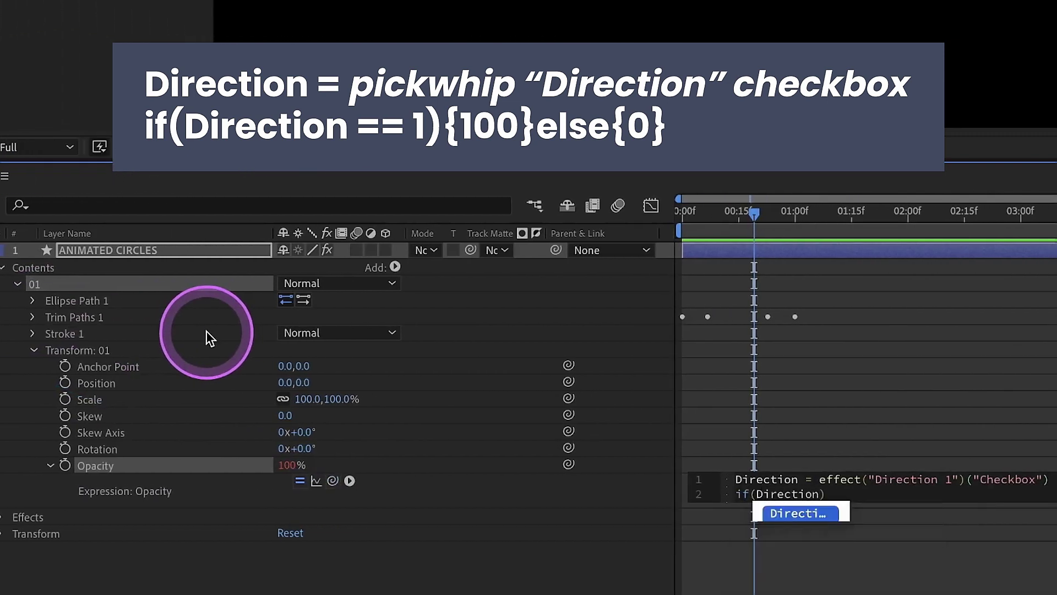
type(" == 1")
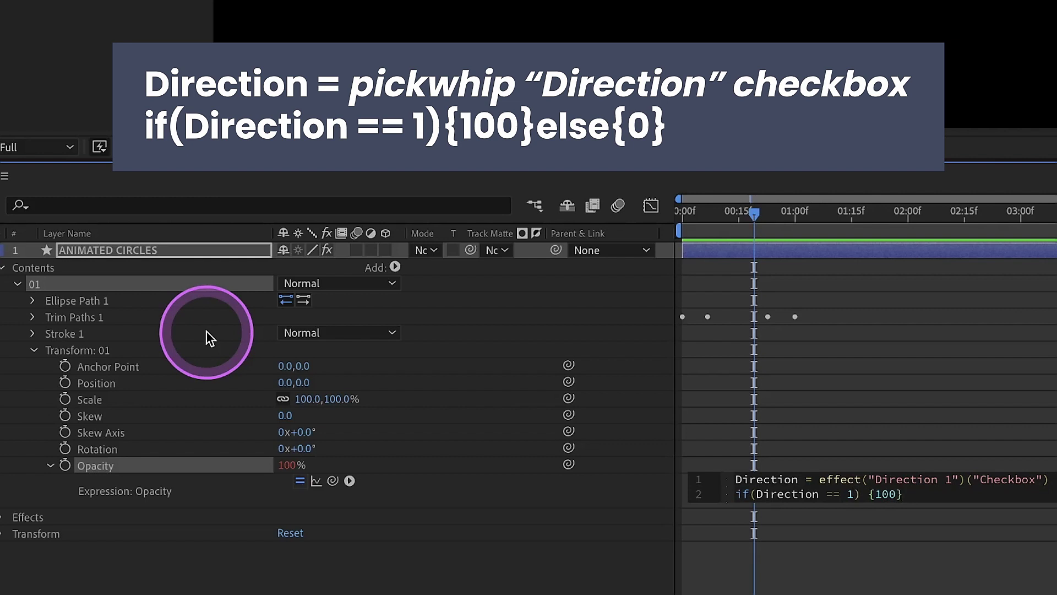
type("el")
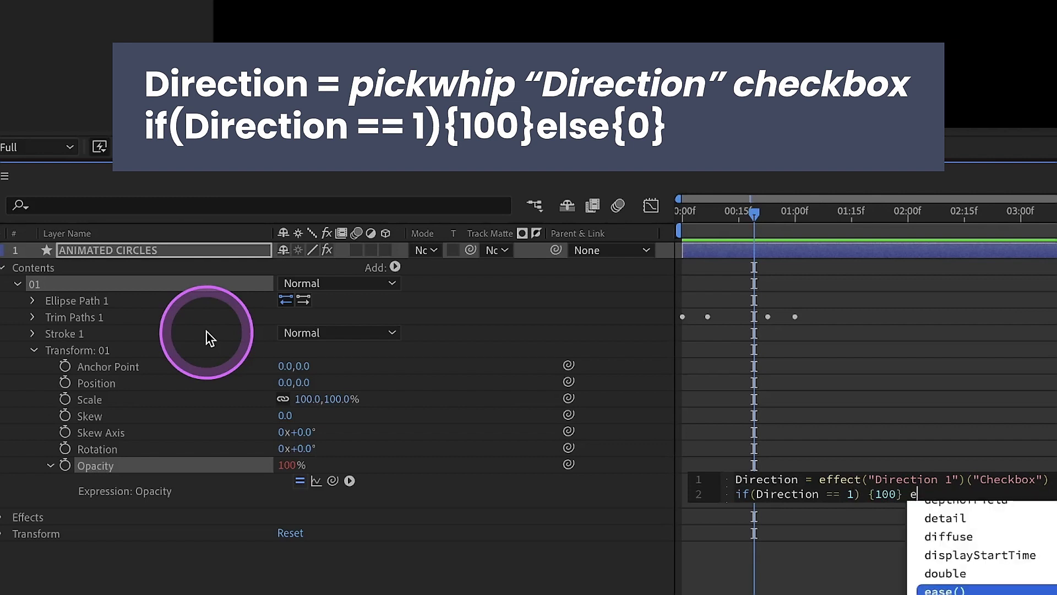
type("lse {0")
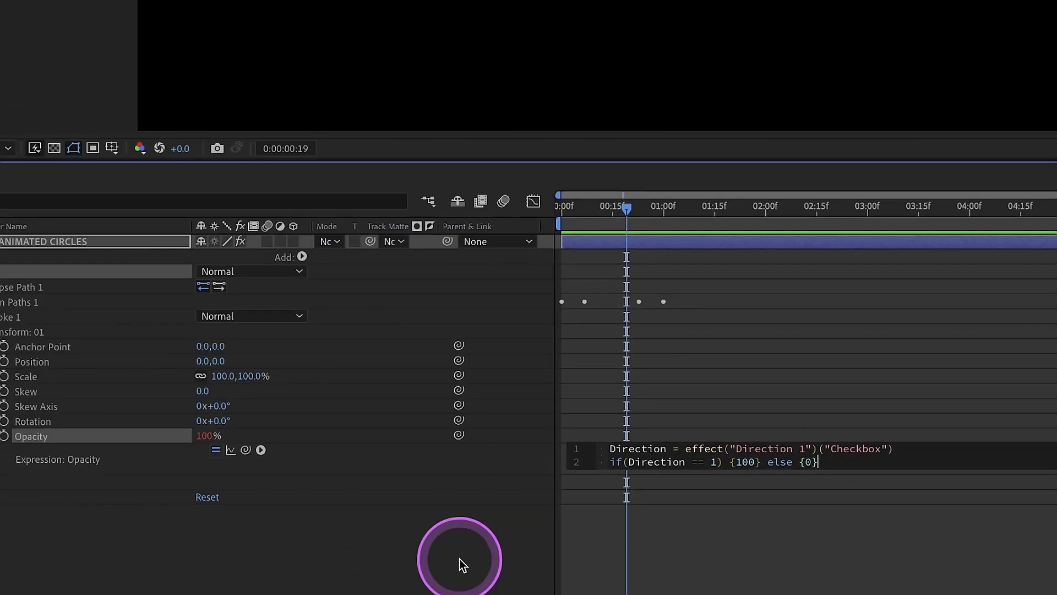
left_click(460, 559)
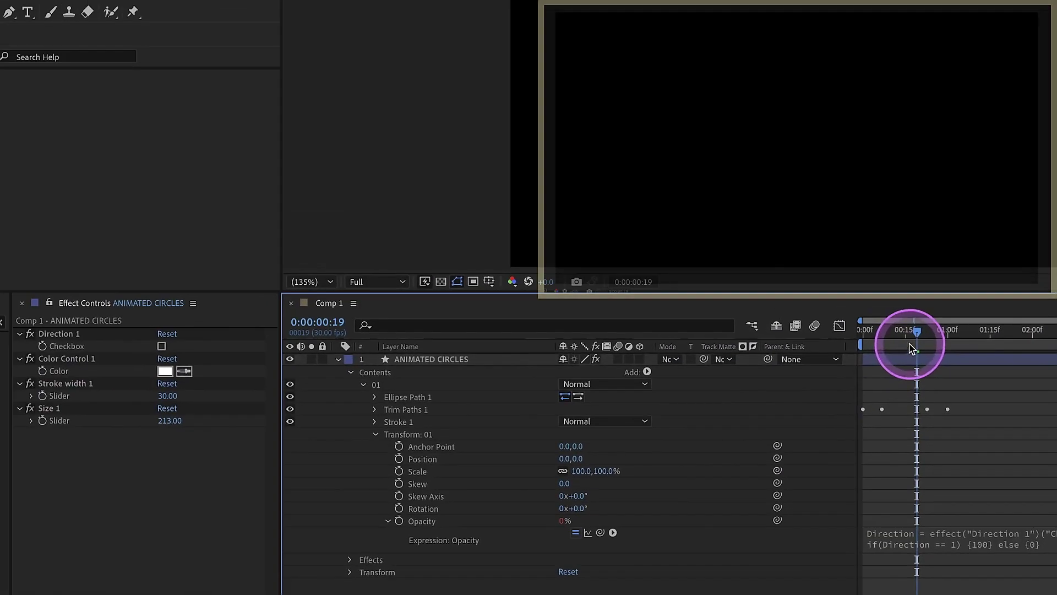
Step: Go to frame 17 and turn on the Direction 1 checkbox
left_click_drag(626, 212, 620, 213)
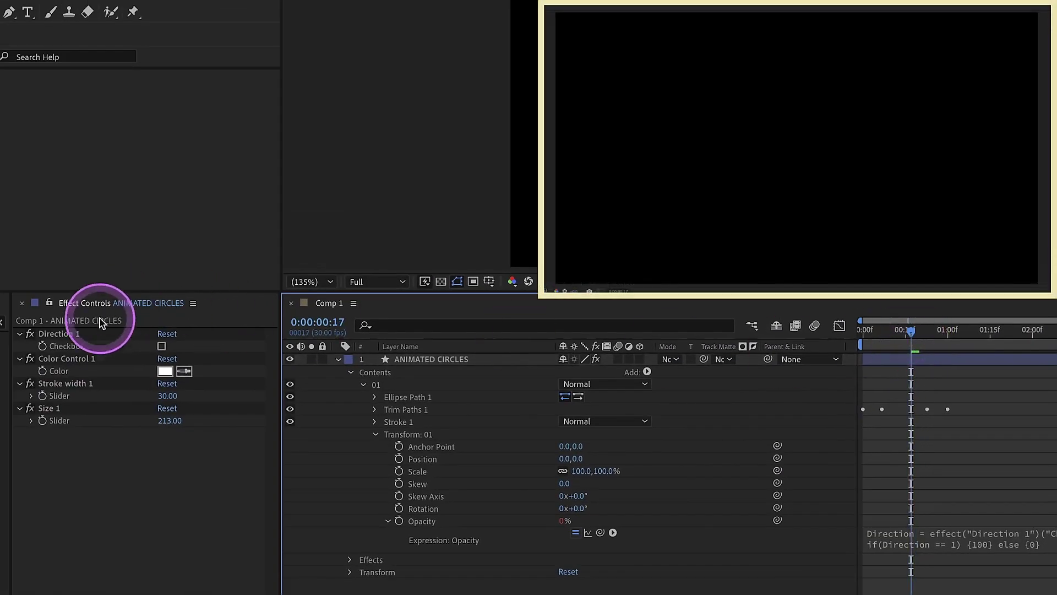
left_click(162, 346)
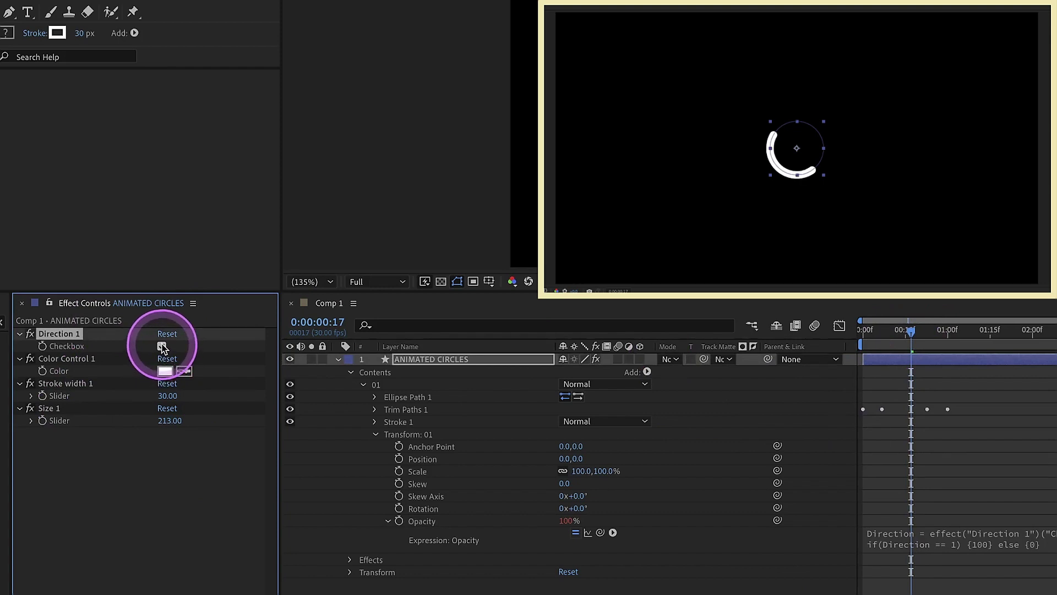
Step: Duplicate shape group 01 as group 02 below it and reveal all expressions on the ANIMATED CIRCLES layer
left_click(364, 385)
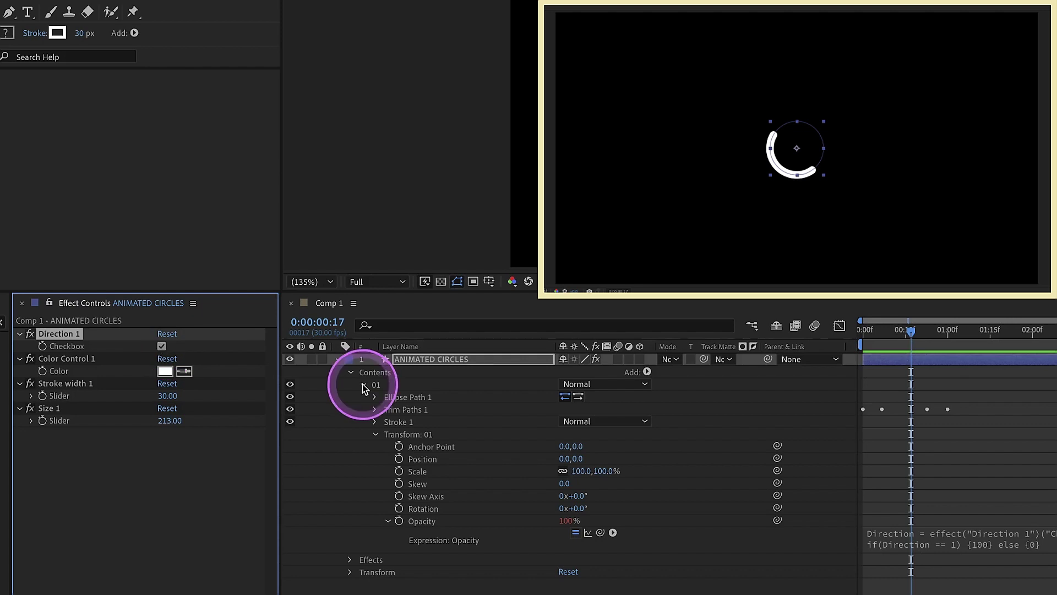
left_click(362, 385)
left_click(376, 386)
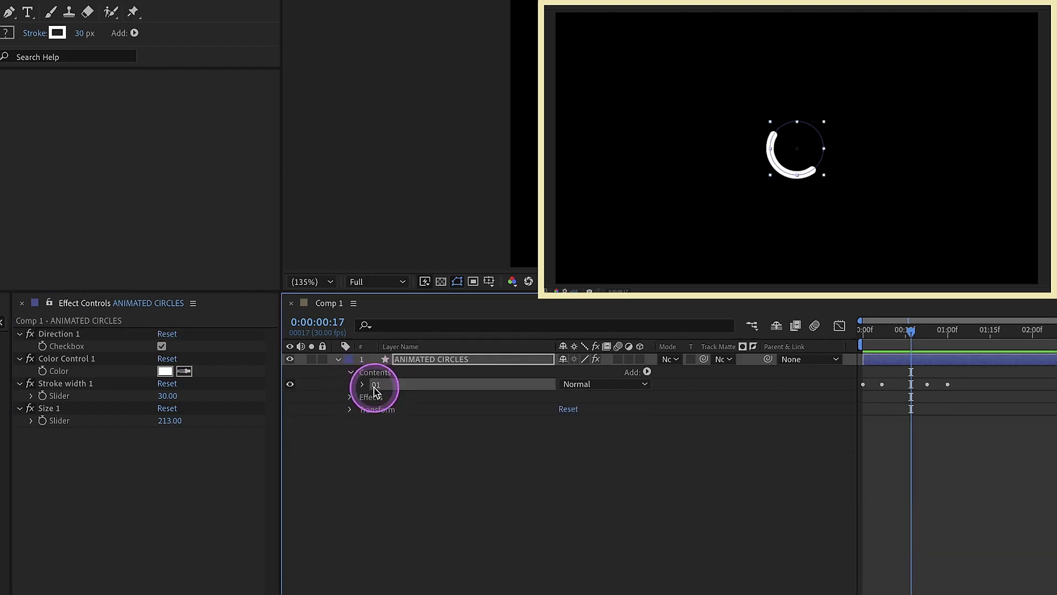
left_click_drag(383, 396, 376, 399)
key("e")
key("e")
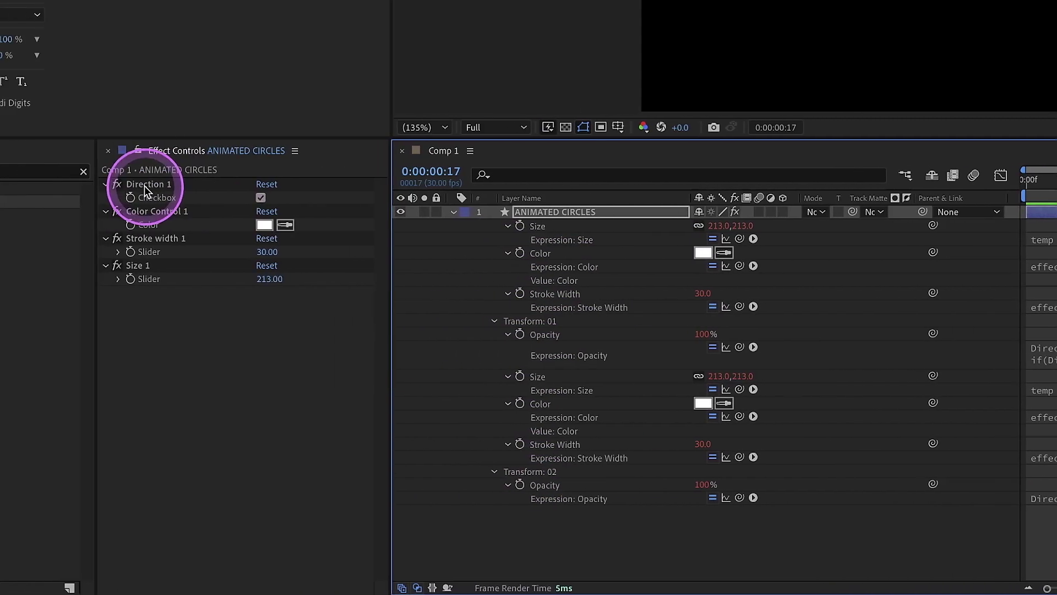
Step: Duplicate the direction, color, stroke width and size controls and move the copies together below Size 1
left_click(146, 185)
left_click(146, 264, "shift")
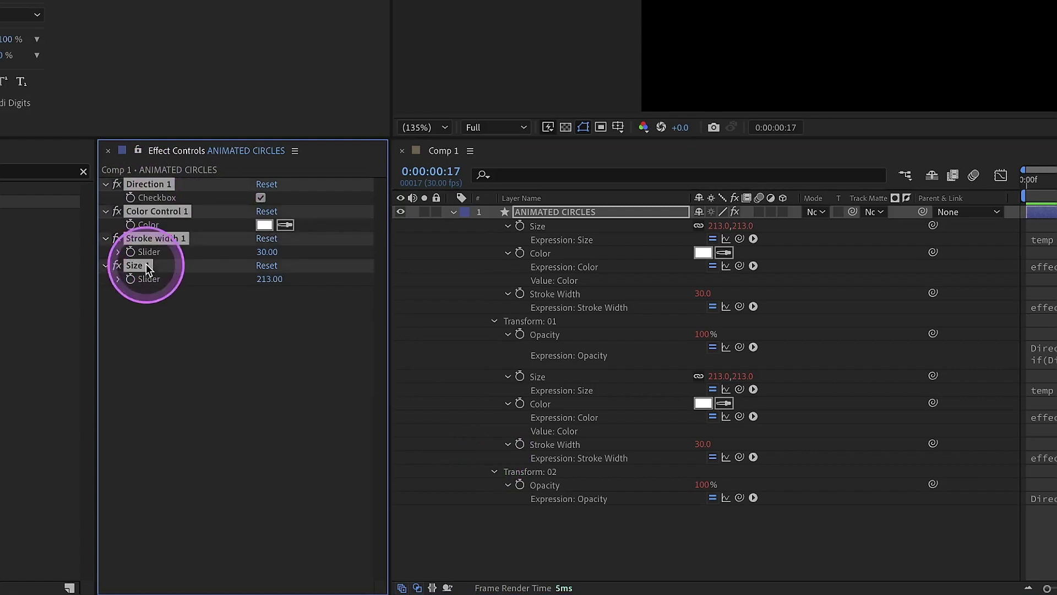
key("ctrl+d")
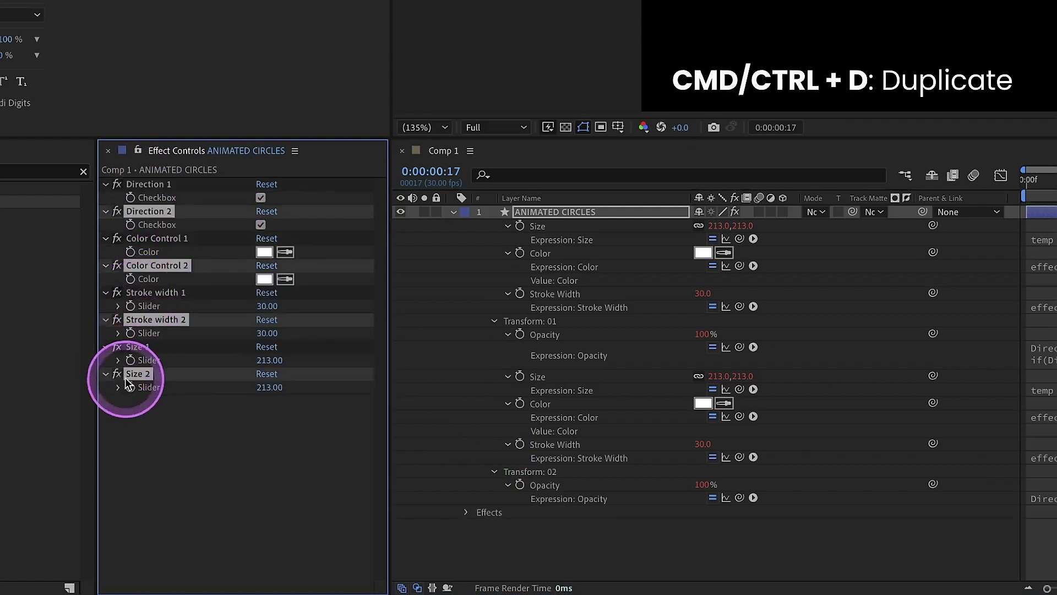
left_click_drag(143, 323, 199, 429)
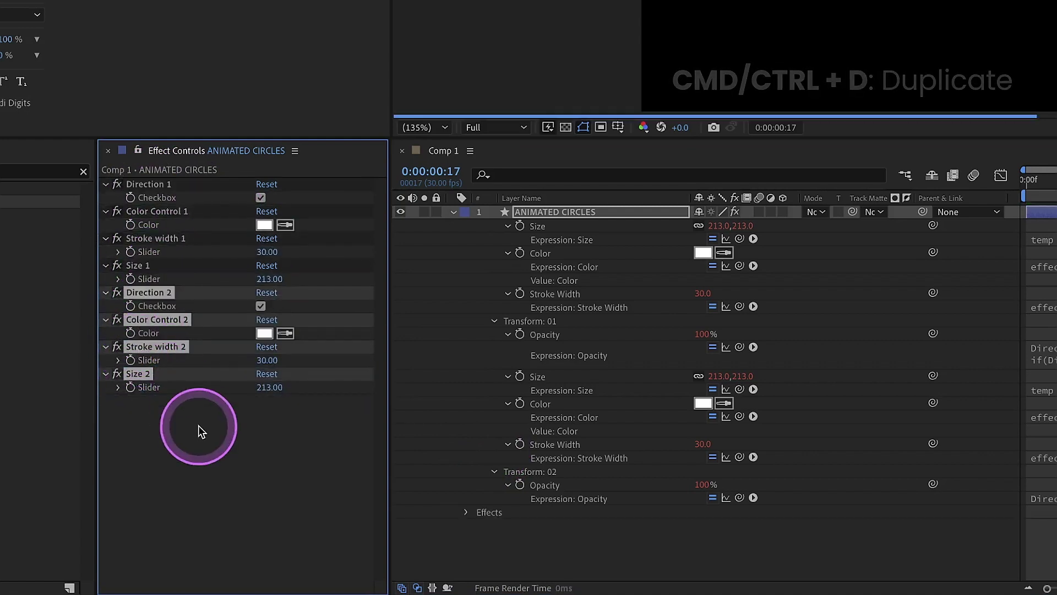
left_click(197, 426)
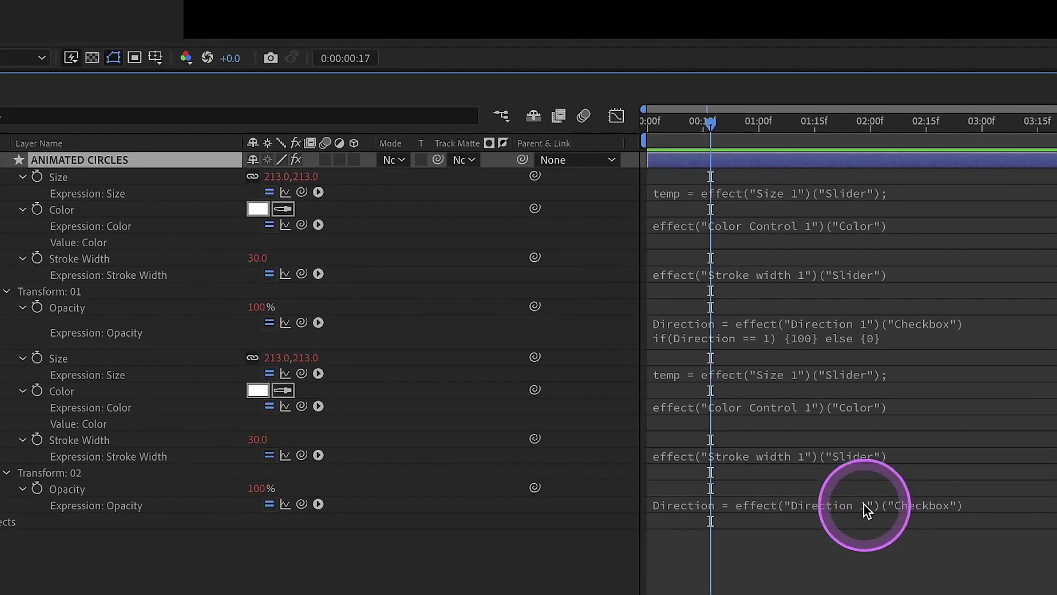
Step: Change the opacity expression in Transform: 02 to reference Direction 2
left_click(1044, 498)
left_click(915, 502)
key("BackSpace")
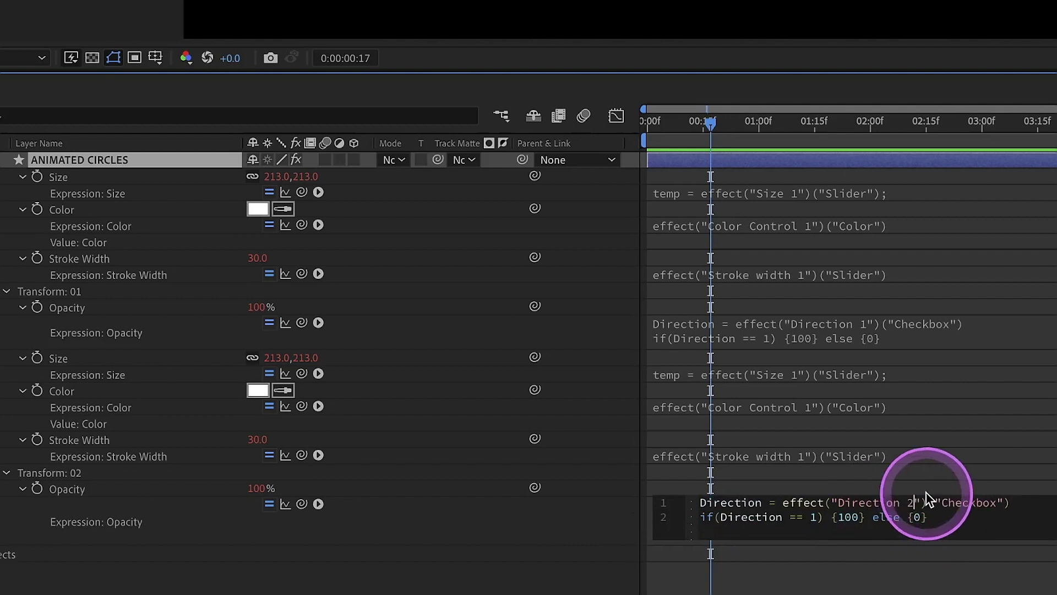
type("2")
Step: Change the stroke width expression of group 02 to reference Stroke width 2
left_click(803, 457)
left_click(809, 457)
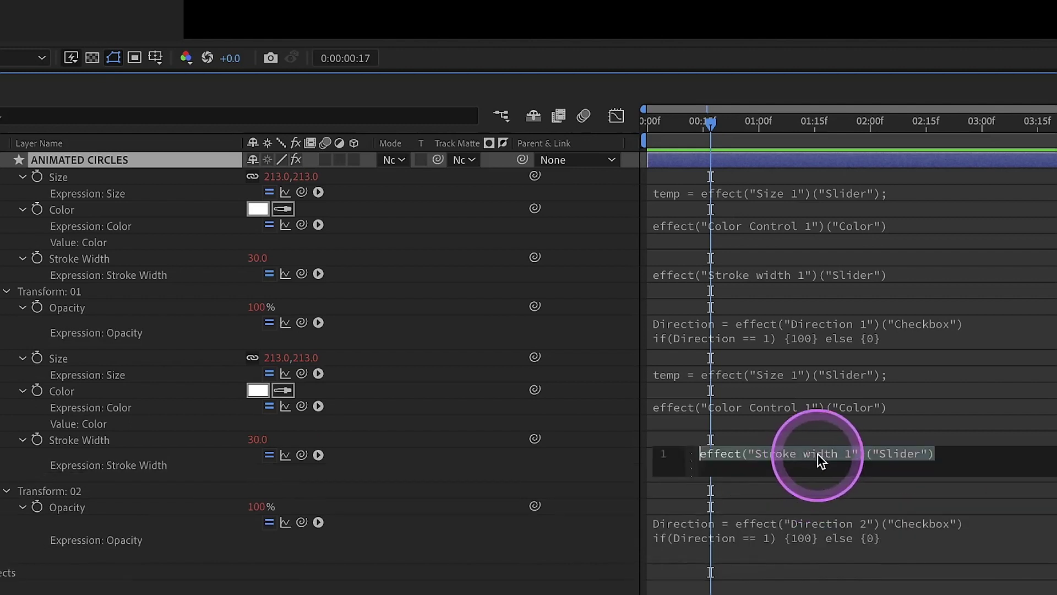
left_click(851, 449)
key("BackSpace")
type("2")
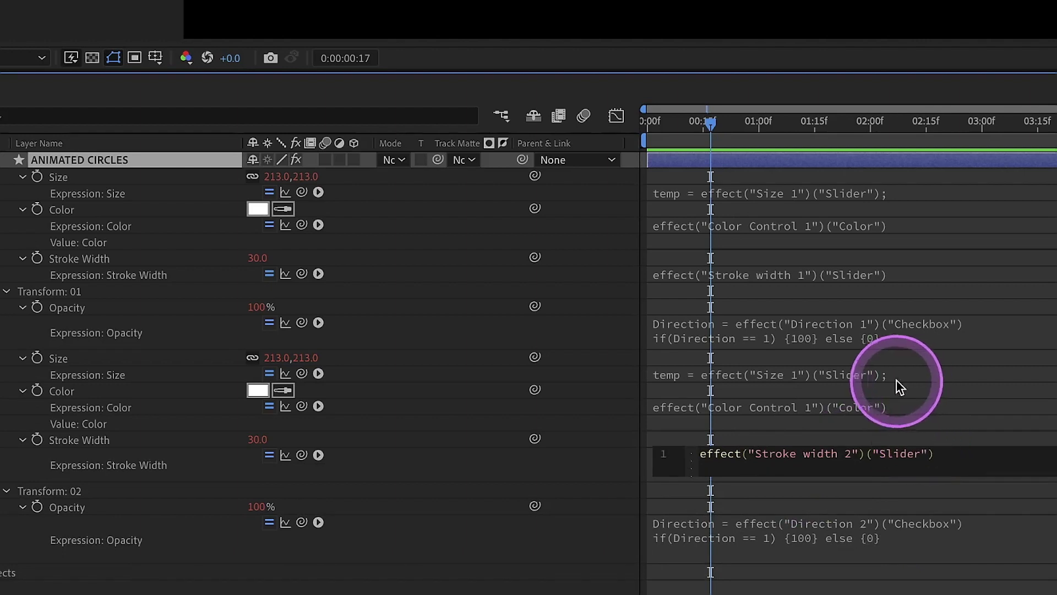
Step: Change the stroke color expression of group 02 to reference Color Control 2
left_click(831, 407)
left_click(829, 408)
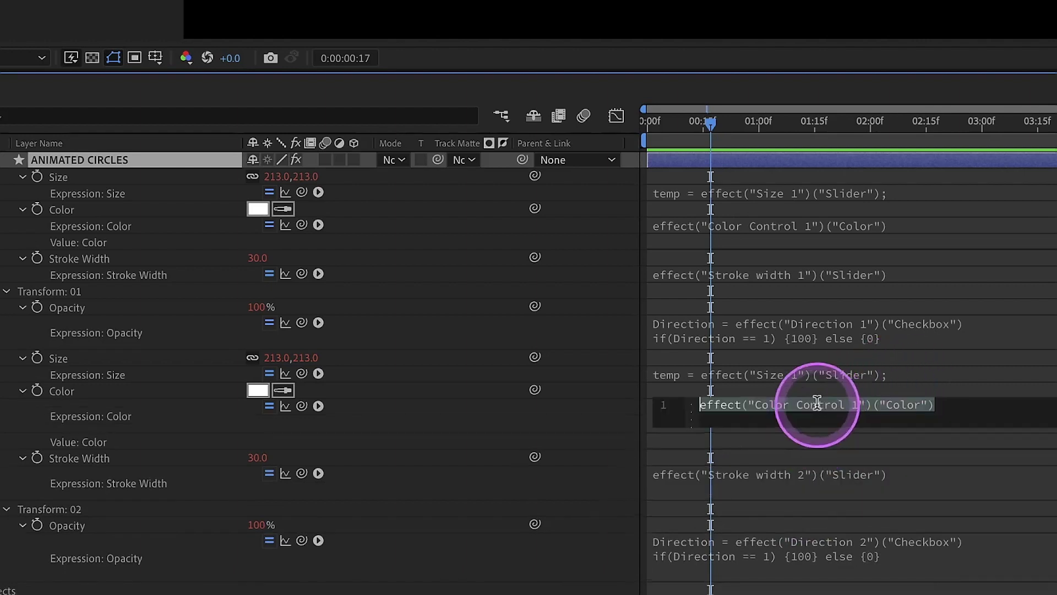
left_click(853, 404)
key("Delete")
type("2")
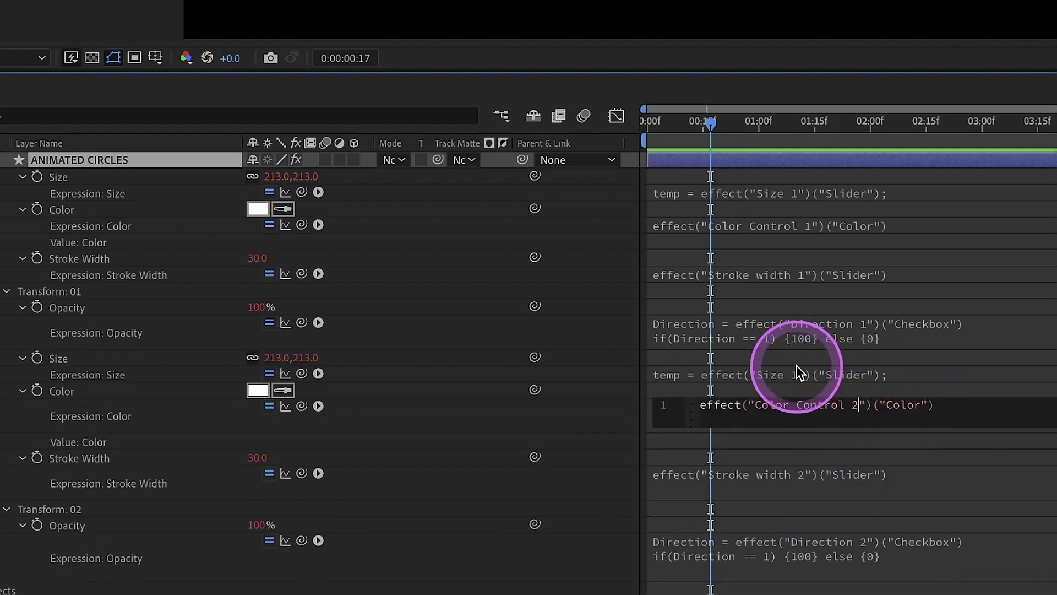
Step: Change the size expression of group 02 to reference Size 2, and set the Size 2 slider to 301
left_click(798, 371)
left_click(848, 366)
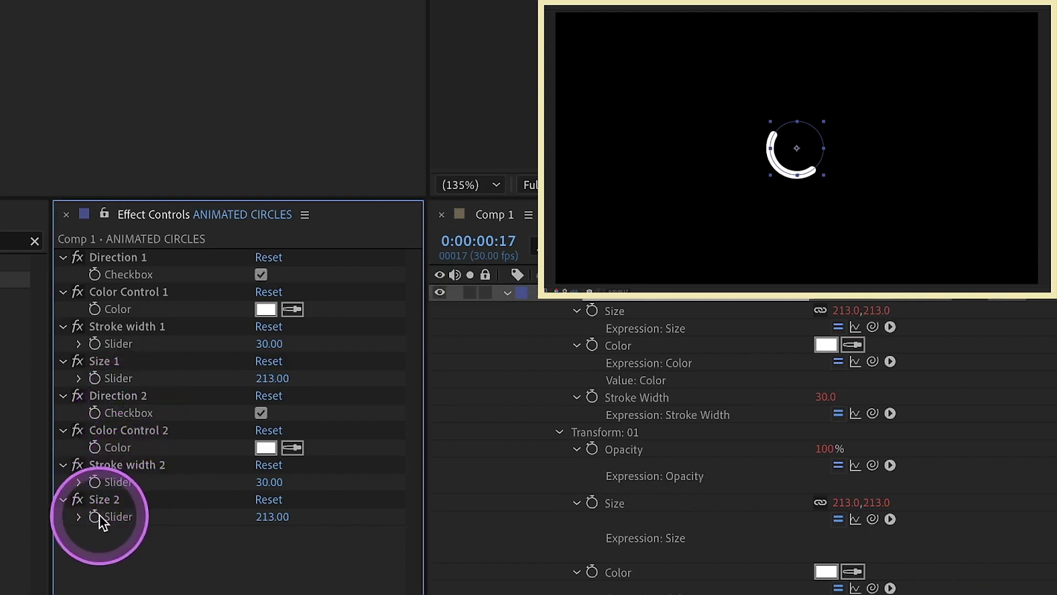
left_click(270, 516)
left_click_drag(271, 516, 340, 503)
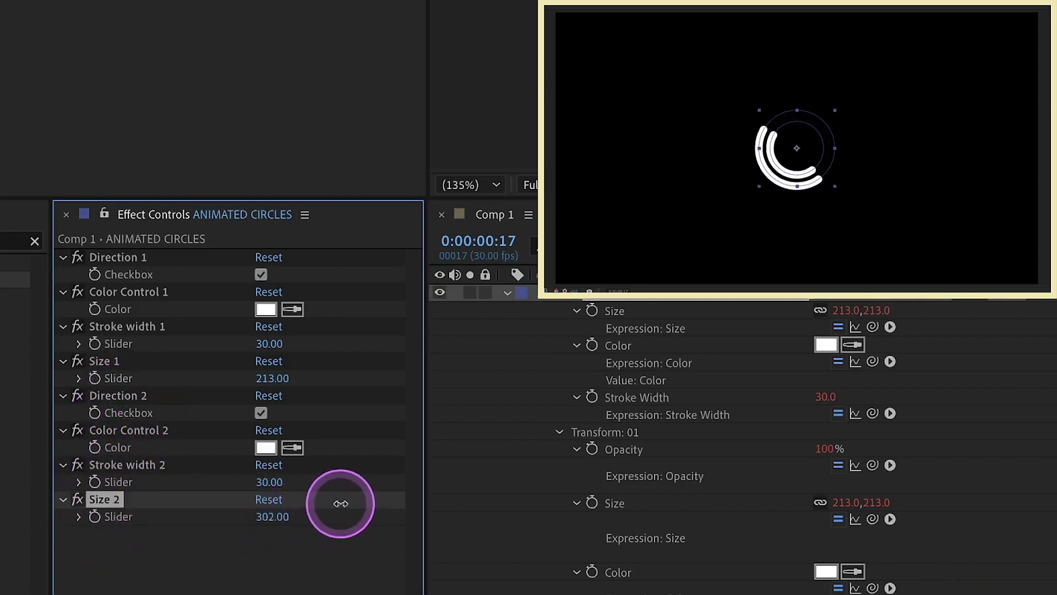
Step: Set the Stroke width 2 slider to 20
left_click(269, 482)
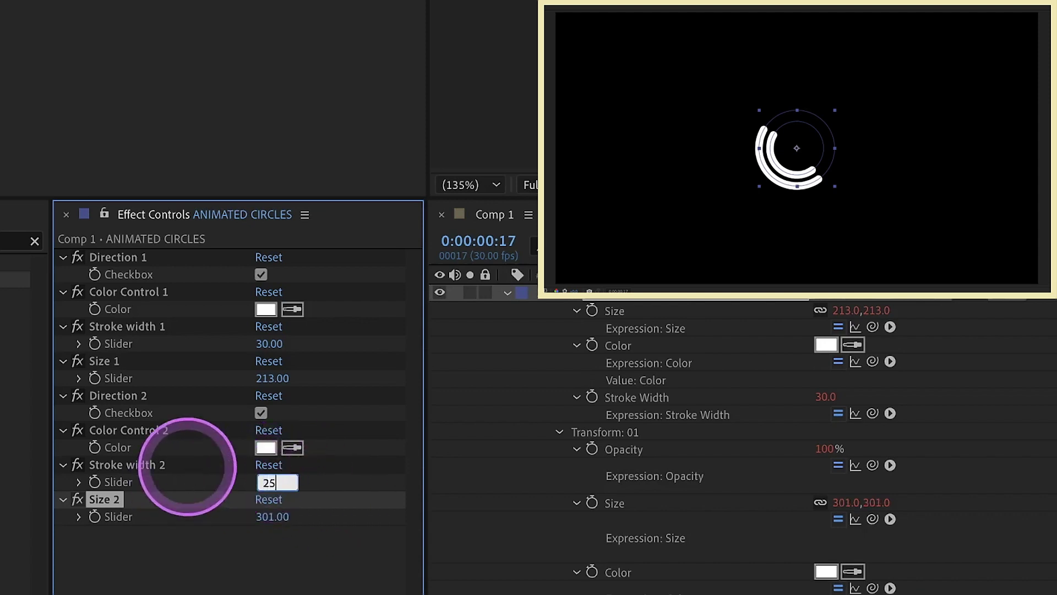
key("Return")
left_click(266, 482)
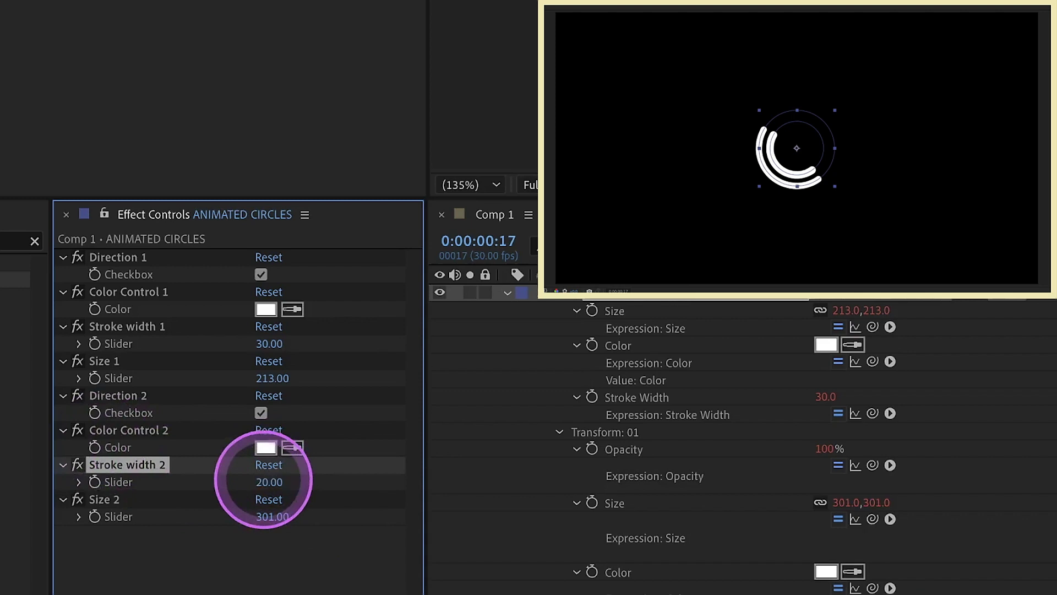
Step: Set Color Control 2 to a teal green
left_click(266, 448)
left_click(797, 154)
left_click_drag(783, 91, 636, 91)
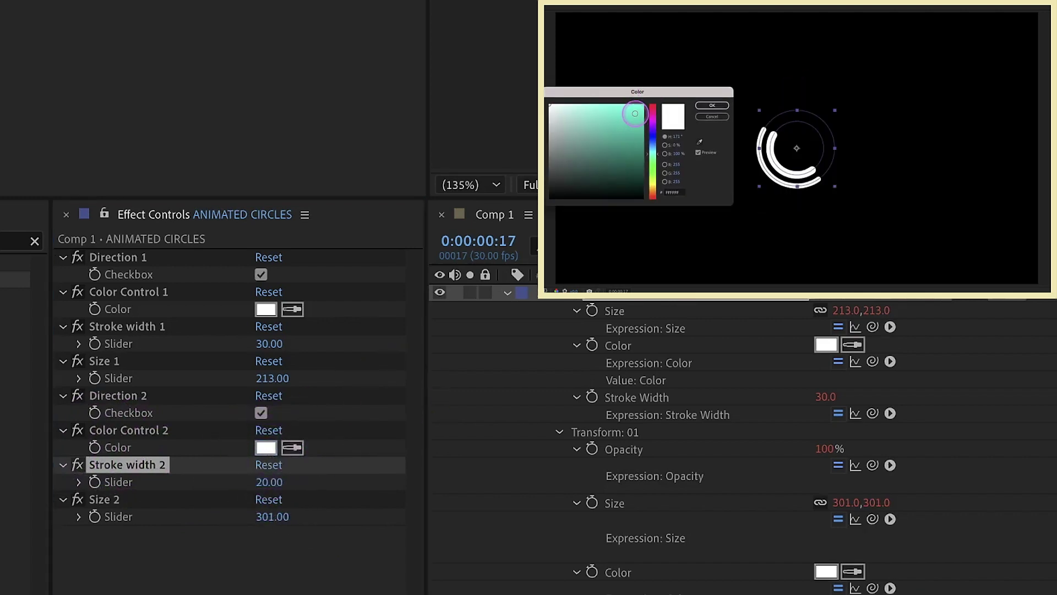
left_click(707, 108)
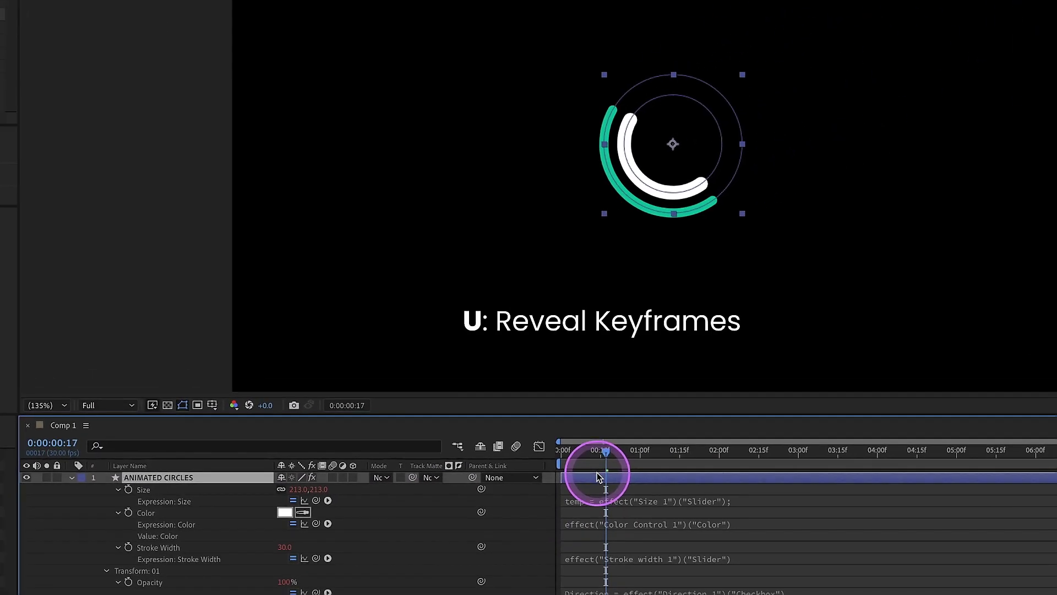
Step: Reveal the layer's keyframes, shift group 02's Start and End trim keyframes to begin at frame 3, and preview the animation
key("u")
left_click_drag(665, 516, 563, 528)
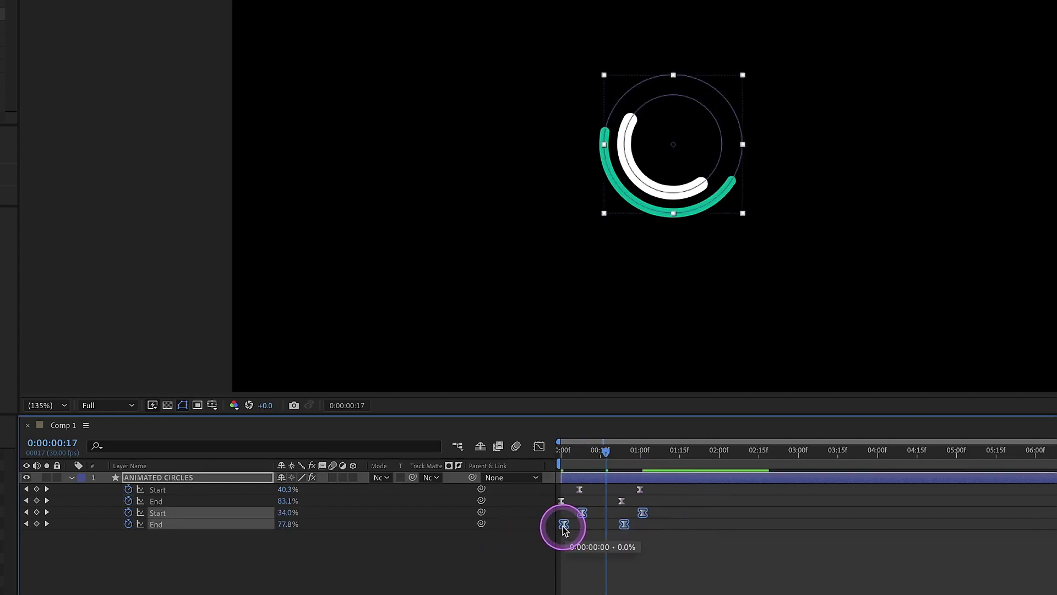
left_click_drag(560, 458, 569, 457)
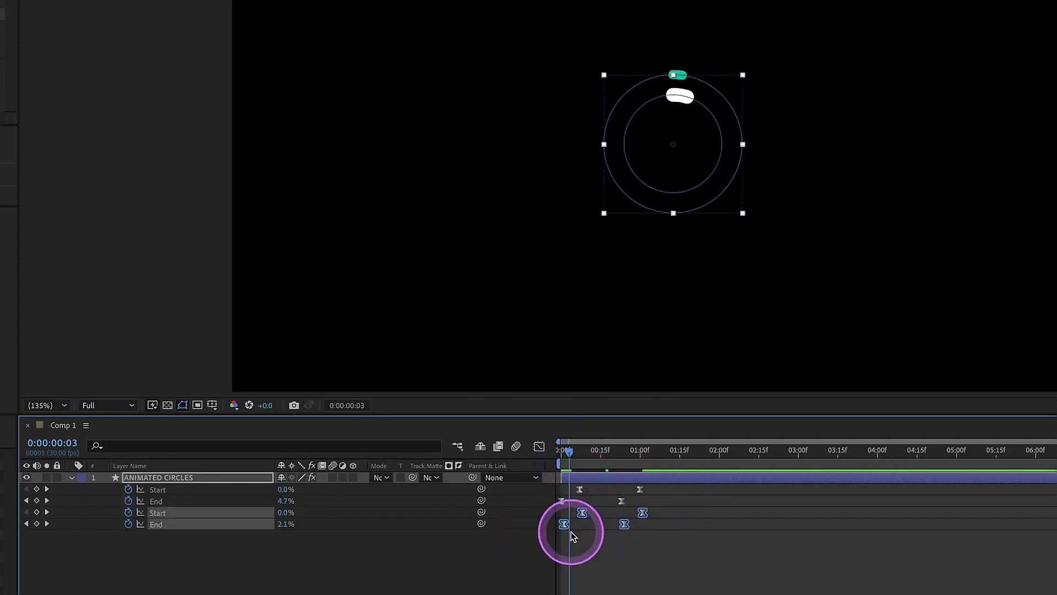
key("space")
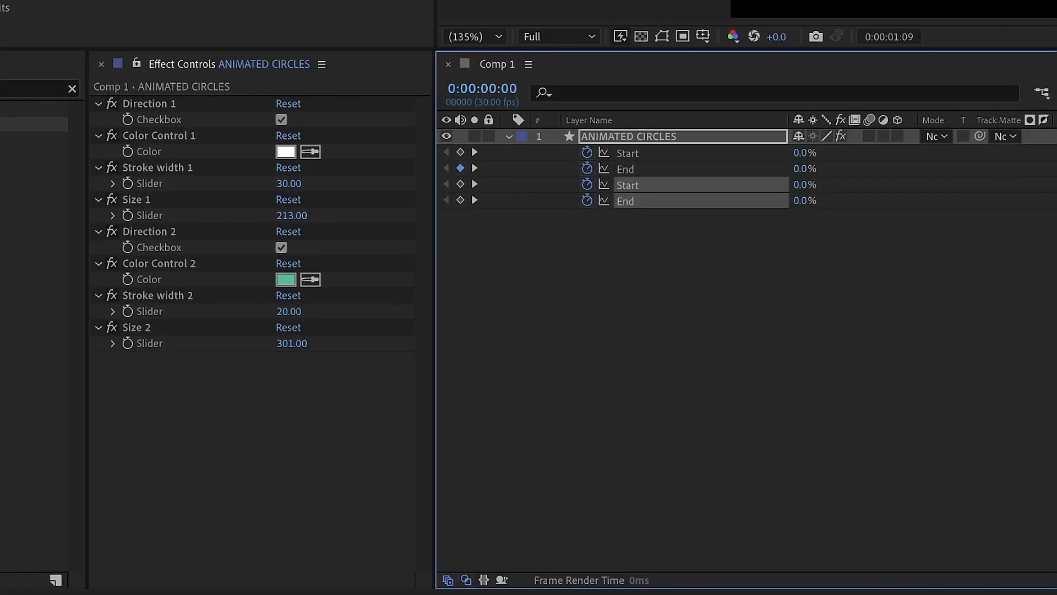
Step: Duplicate the controls from Direction 2 through Size 2 and move the copies together below Size 2
left_click(146, 236)
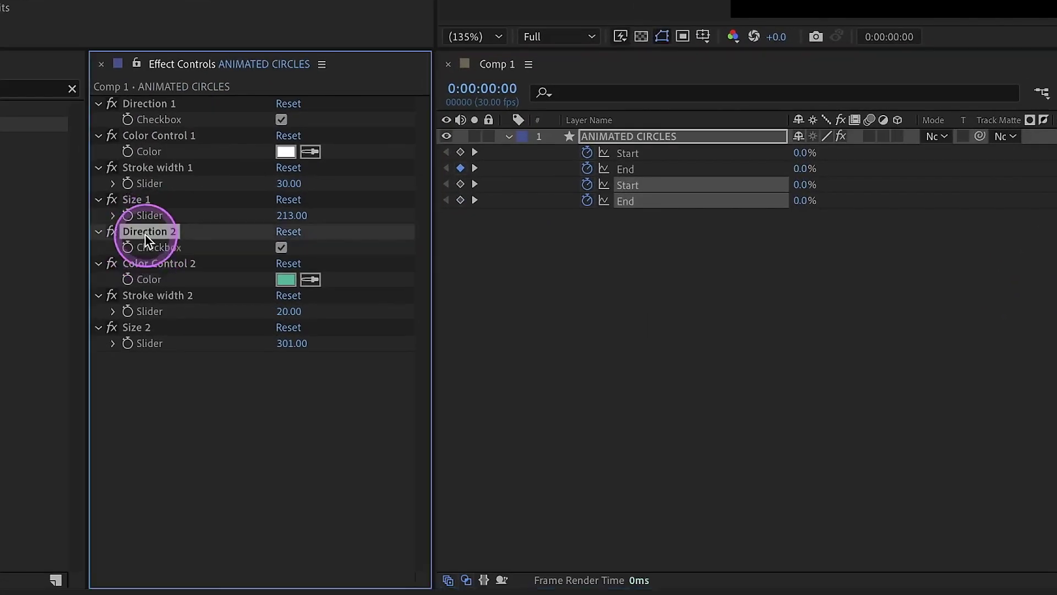
left_click(137, 328, "shift")
key("ctrl+d")
mouse_move(153, 344)
left_mouse_down()
mouse_move(165, 396)
mouse_move(147, 437)
mouse_move(173, 509)
left_mouse_up()
left_click(169, 504)
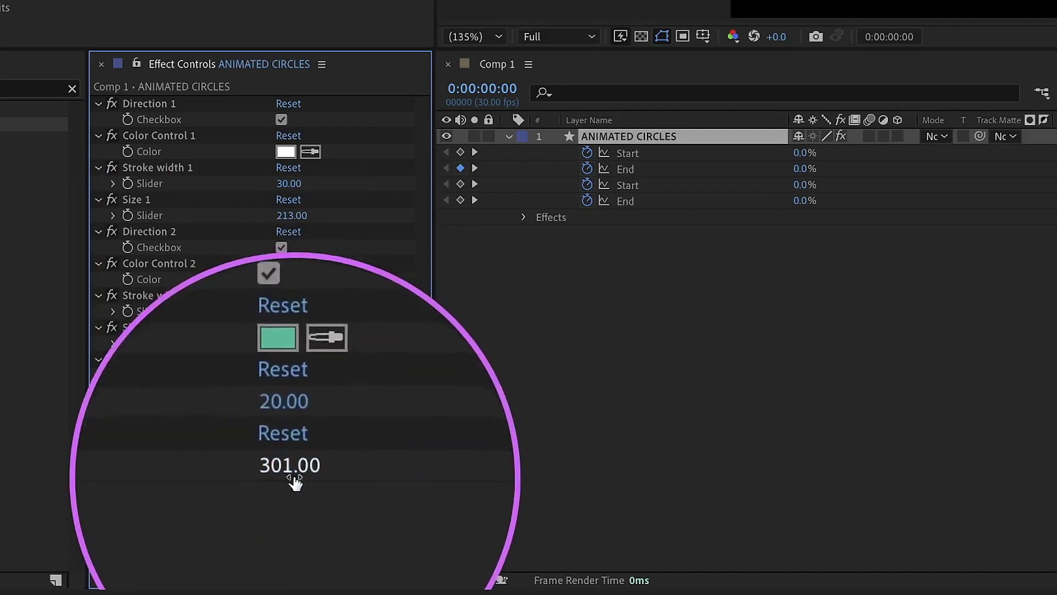
Step: Set the Size 3 slider to 350 and the Stroke width 3 slider to 15
key("Return")
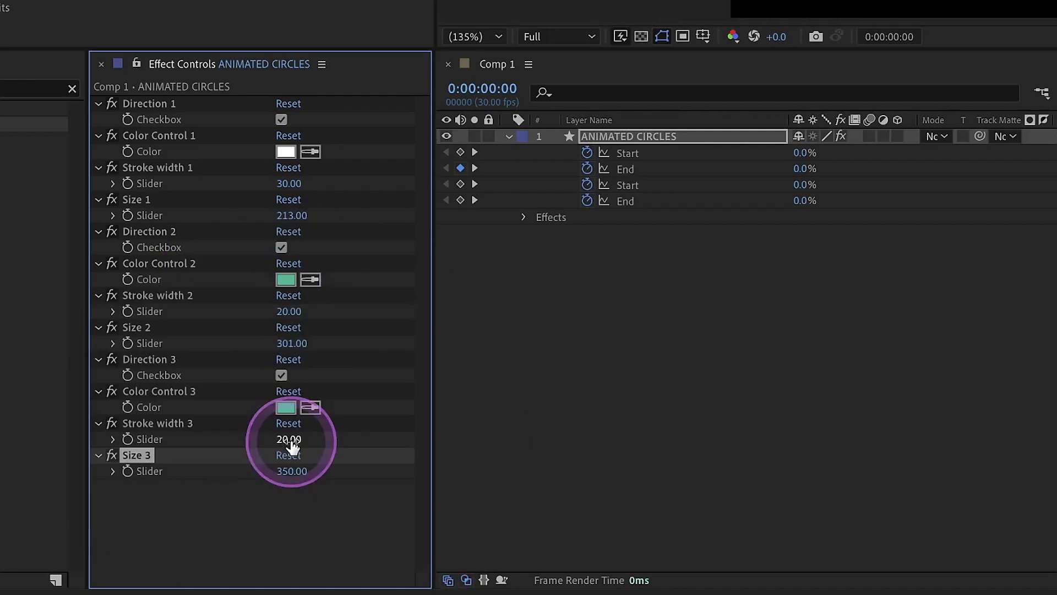
key("Return")
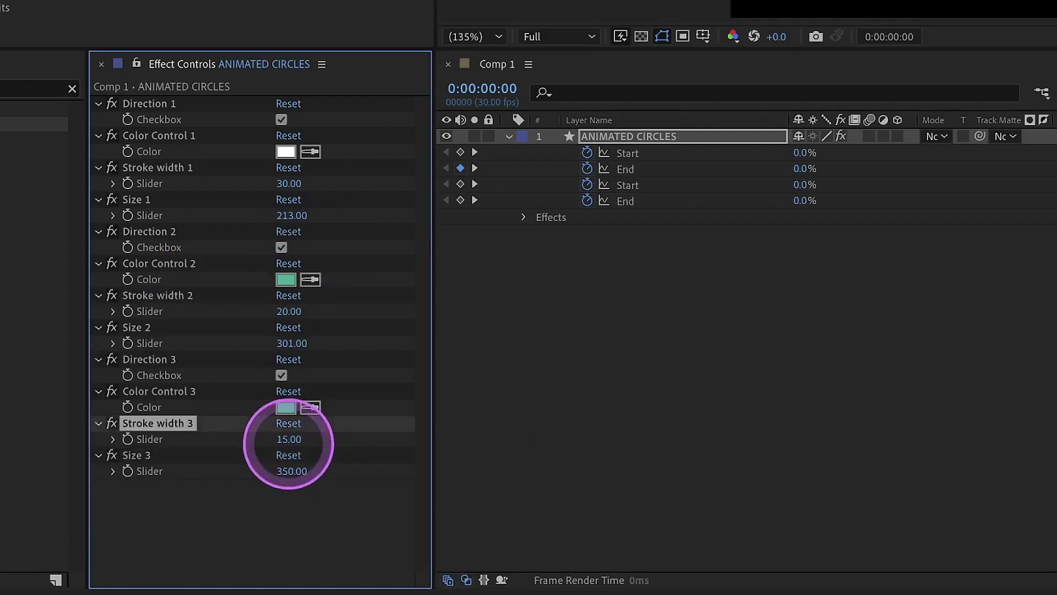
Step: Set Color Control 3 to purple
left_click(285, 408)
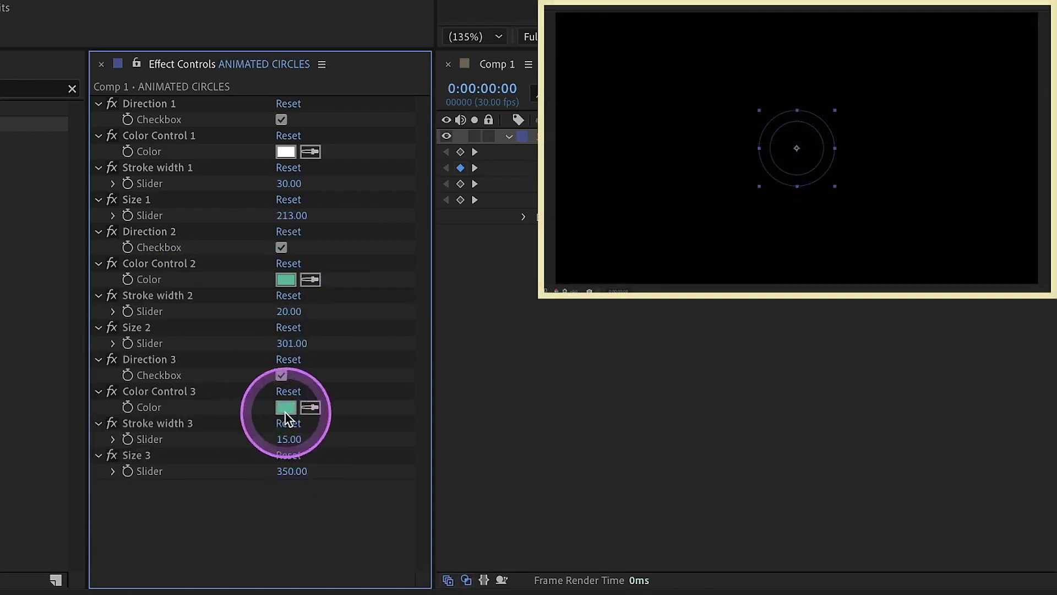
left_click(653, 125)
left_click(642, 133)
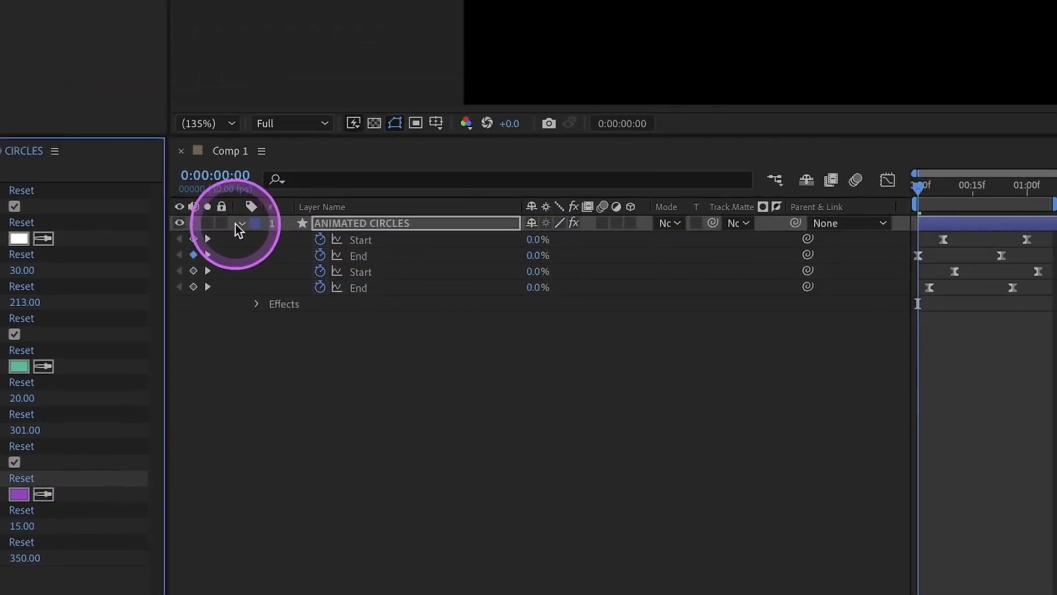
Step: Duplicate circle group 02 in the layer's contents and place the copy, 03, below group 02
left_click(507, 137)
left_click(113, 266)
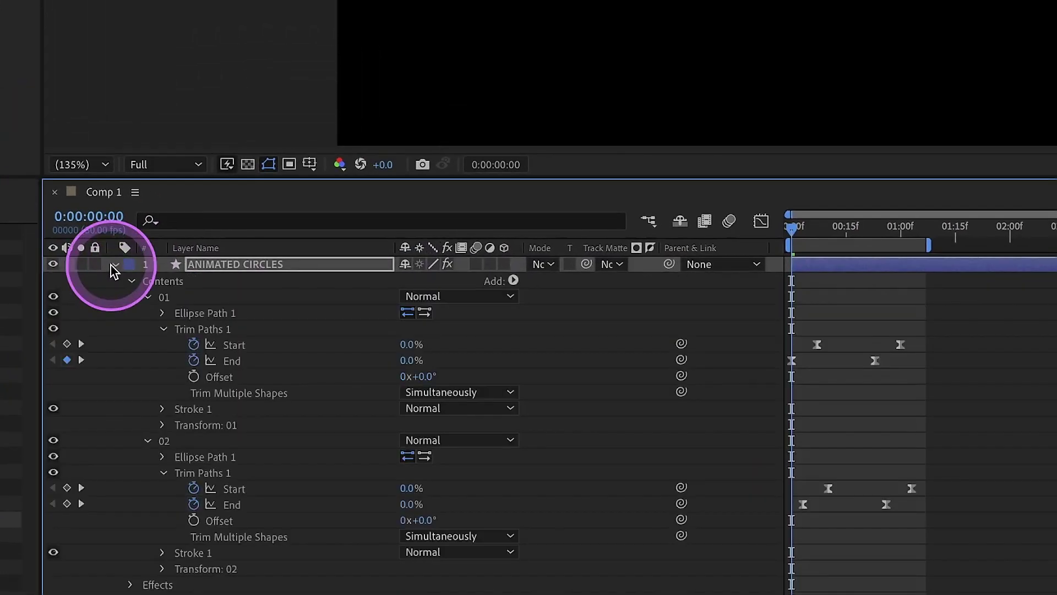
left_click(146, 298)
left_click(148, 314)
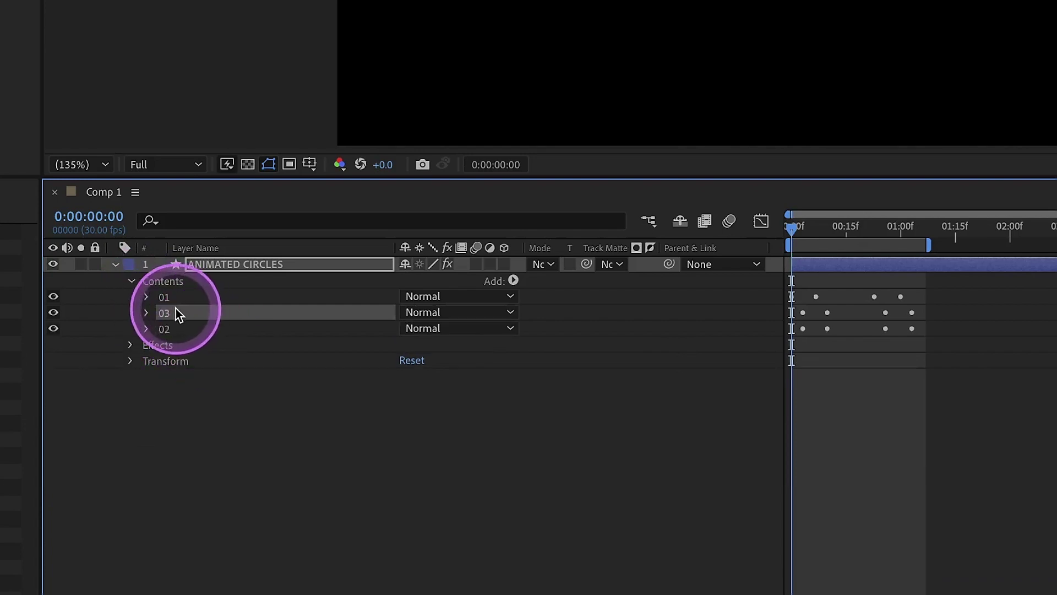
key("ctrl+d")
left_click_drag(170, 312, 166, 337)
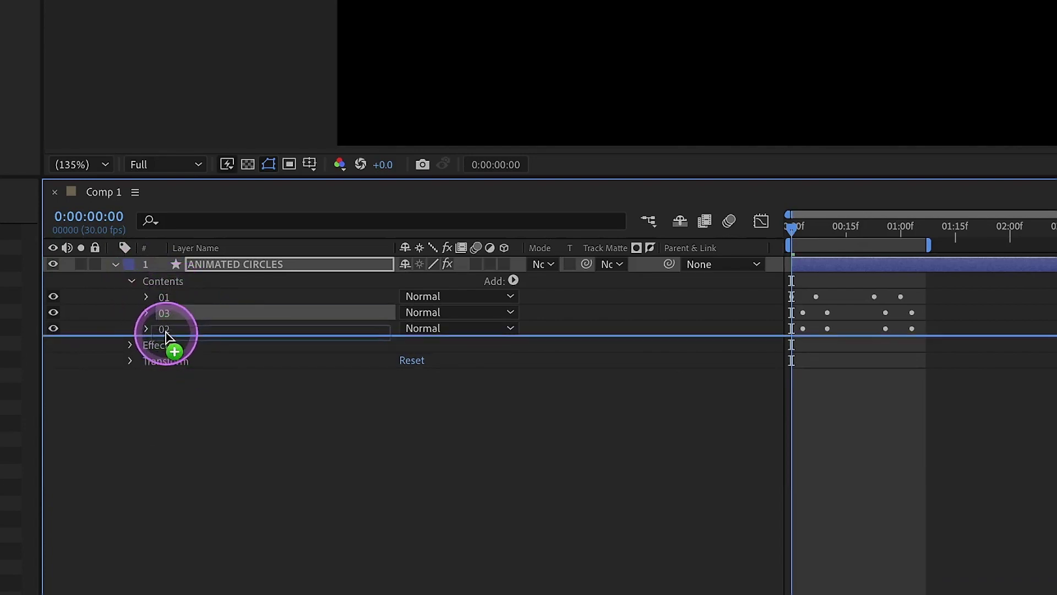
Step: Reveal the layer's expressions and change the opacity expression in Transform: 03 to reference Direction 3
left_click(146, 328)
key("e")
key("e")
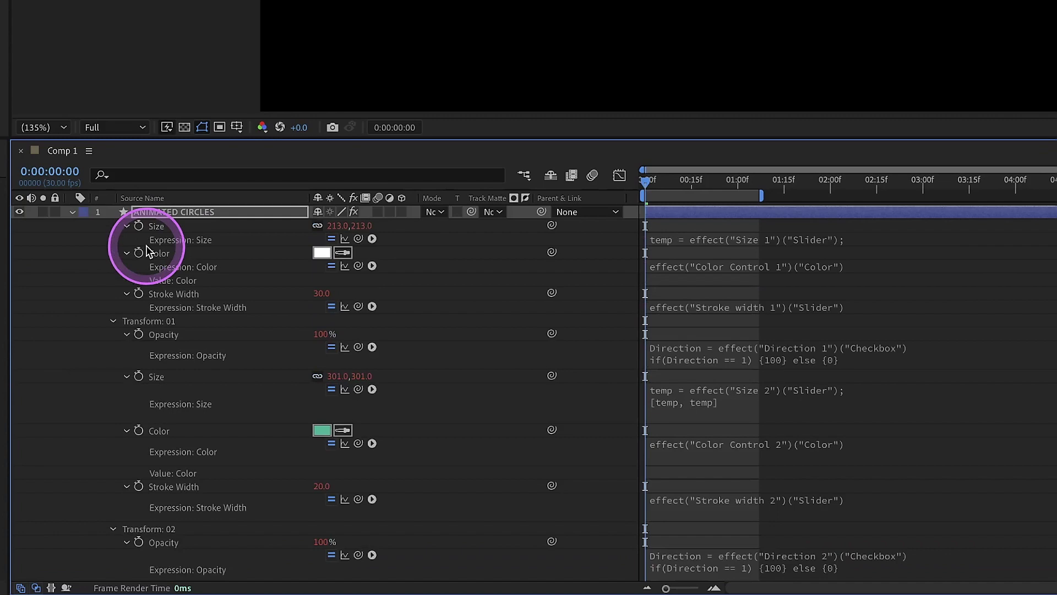
scroll(245, 519, "down", 10)
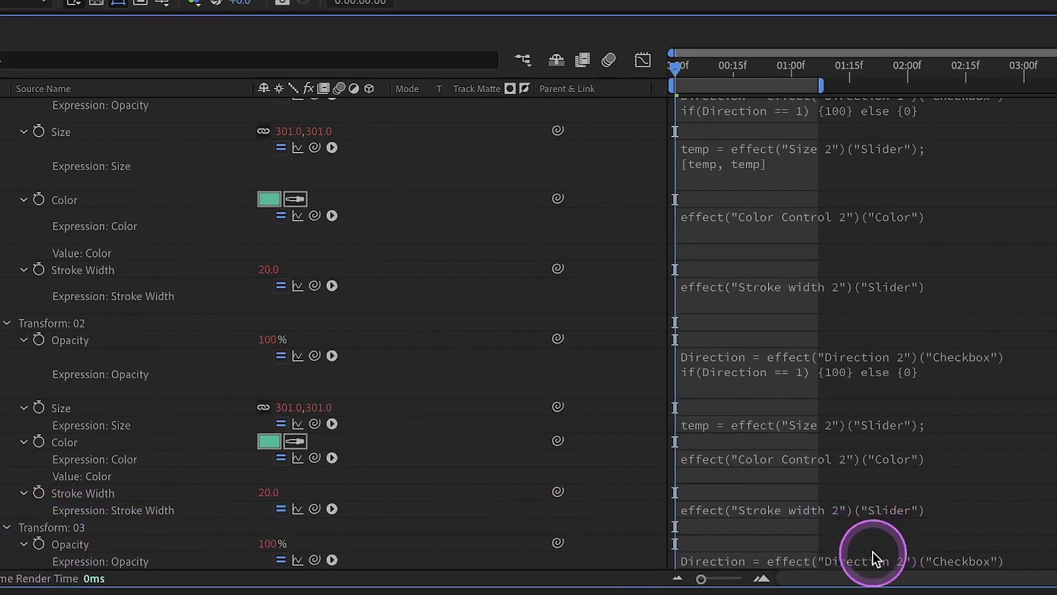
left_click(874, 557)
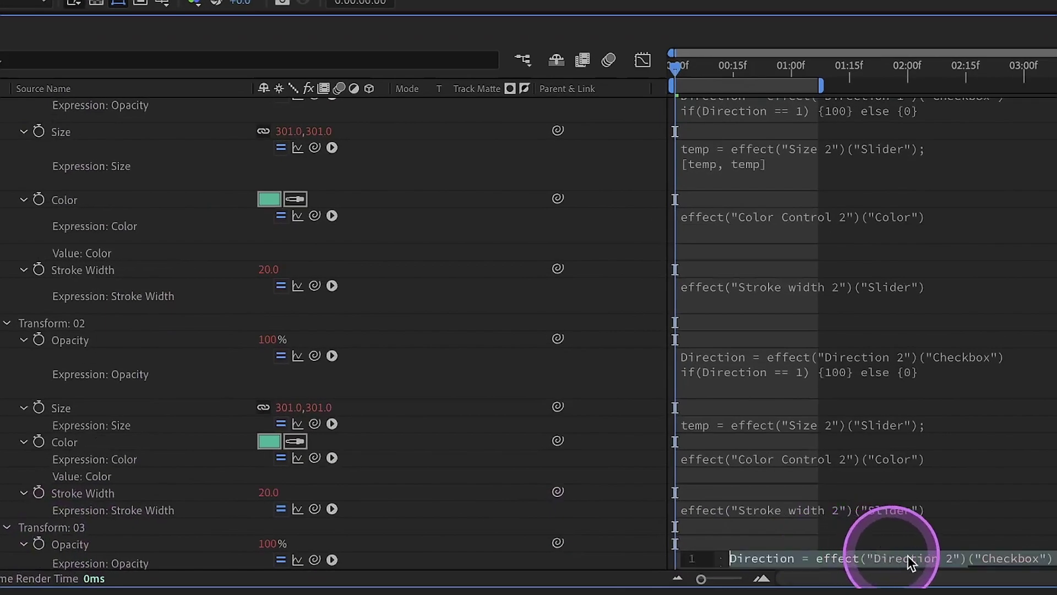
left_click(962, 551)
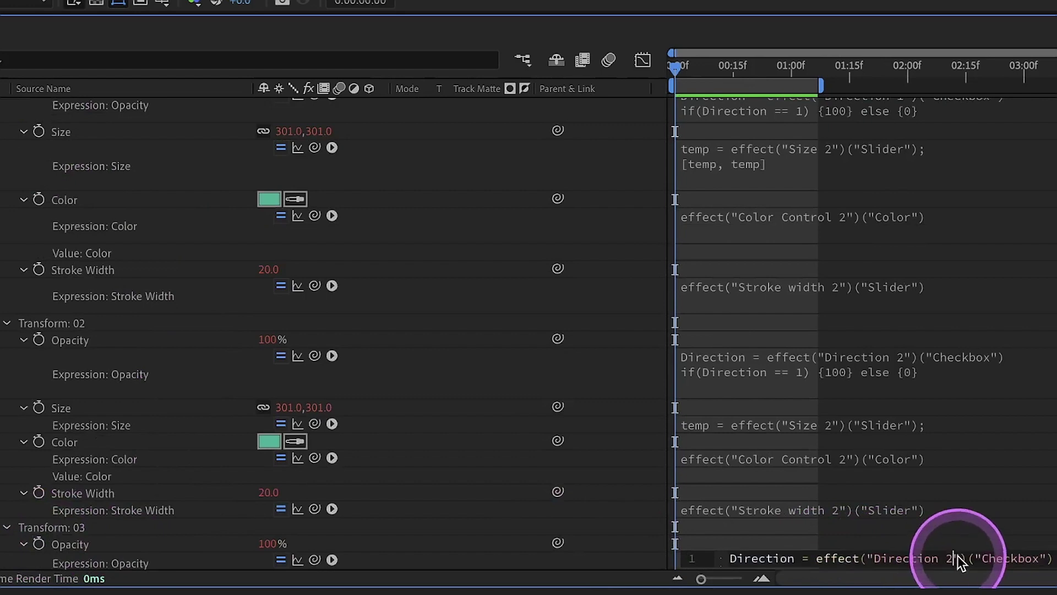
Step: Change group 03's stroke width and stroke color expressions to reference Stroke width 3 and Color Control 3
left_click(837, 510)
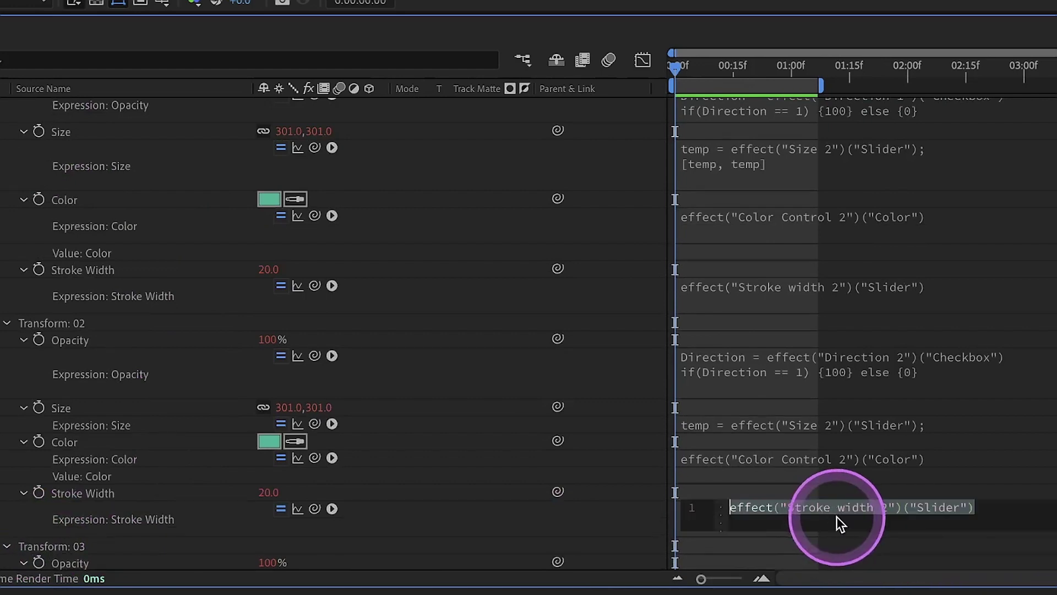
left_click(886, 509)
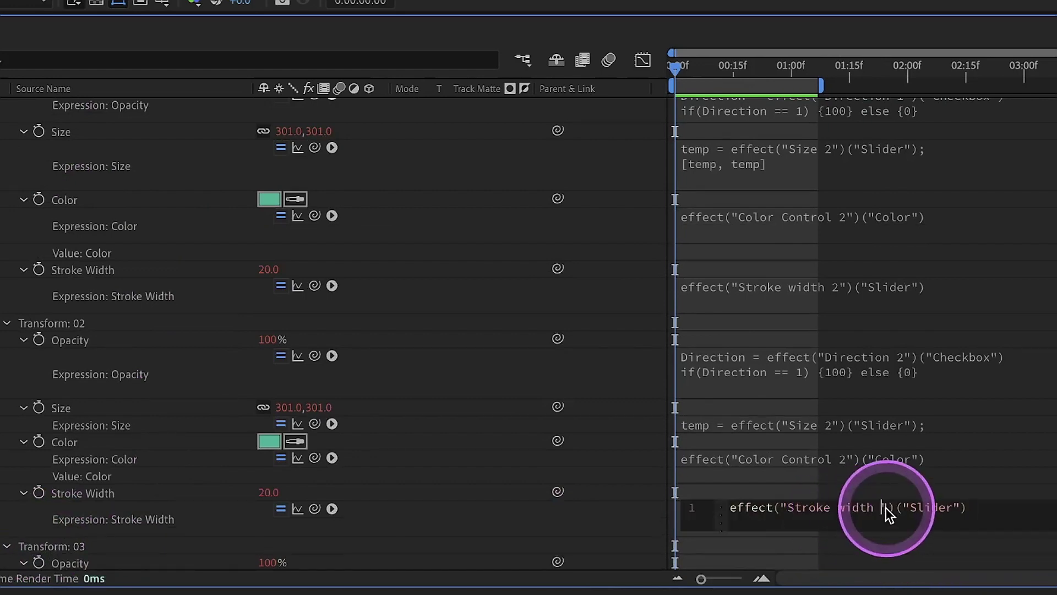
left_click(885, 458)
left_click(896, 456)
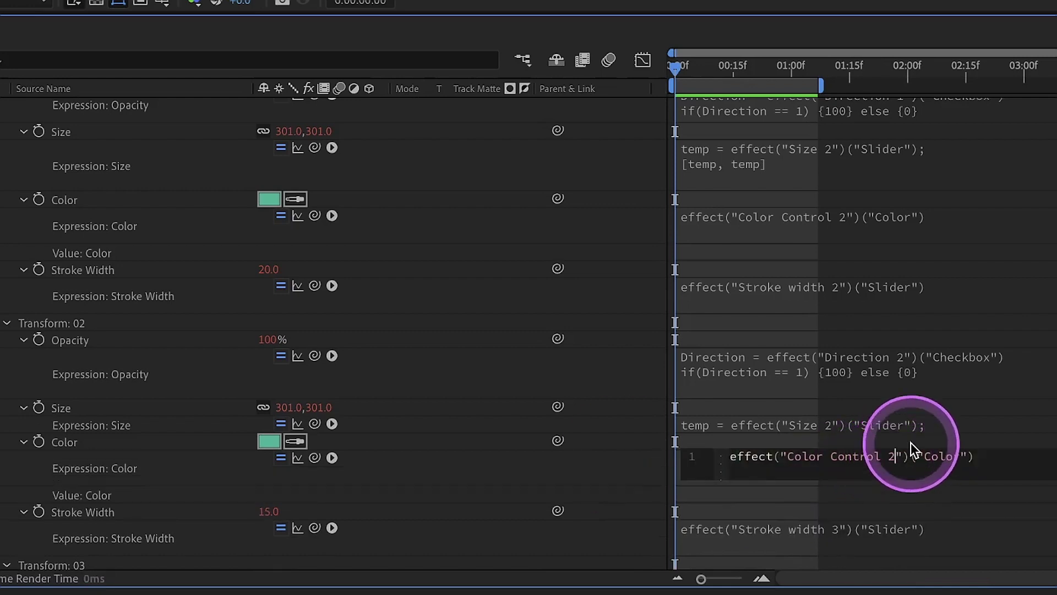
Step: Change the size expression of group 03 to reference Size 3
left_click(887, 425)
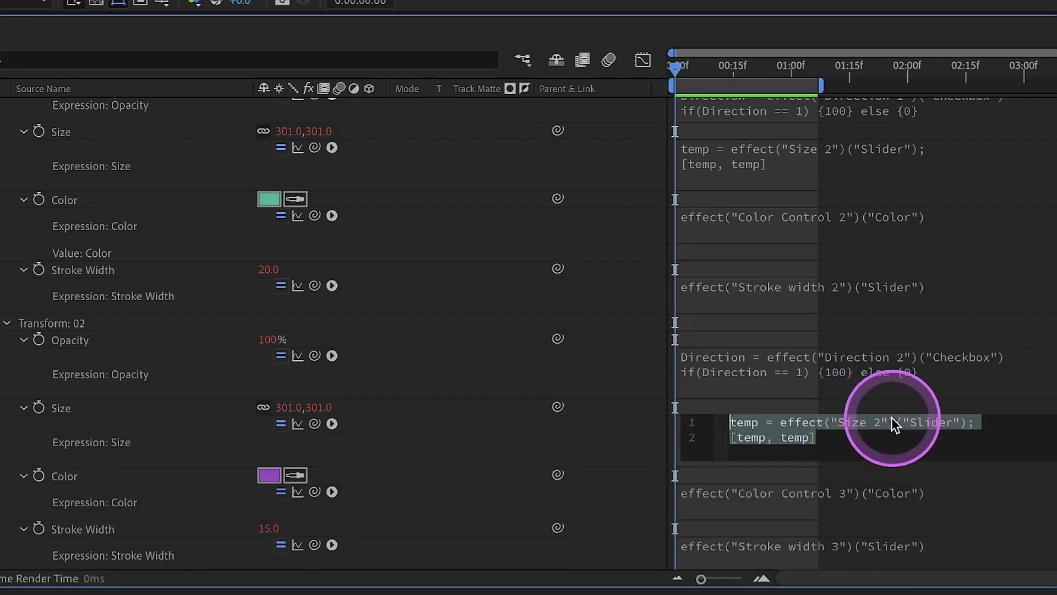
left_click(888, 424)
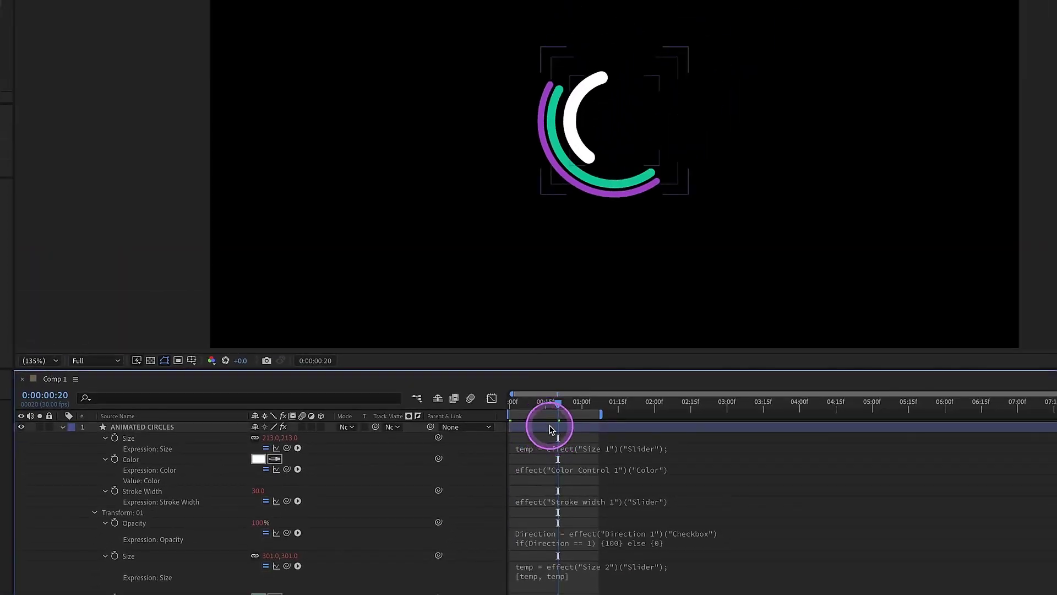
Step: Reveal the layer's keyframes and shift group 03's Start and End trim keyframes to begin at frame 7
left_click(550, 426)
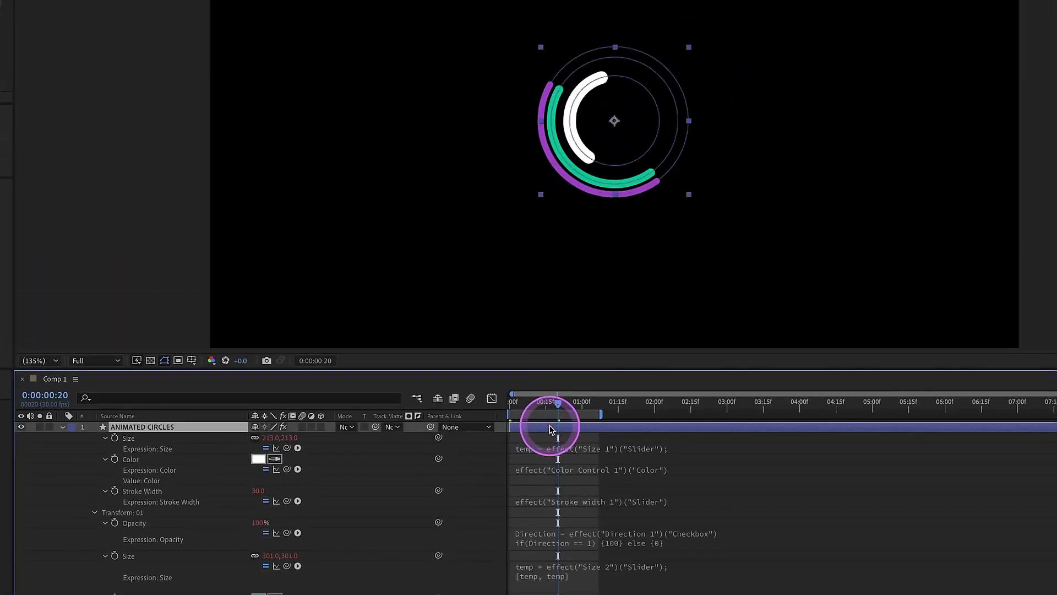
key("u")
left_click(529, 403)
left_click_drag(605, 478, 530, 494)
Step: Extend the end of the work area to about 01:15, preview the animation and park the playhead at frame 19
left_click_drag(604, 414, 620, 414)
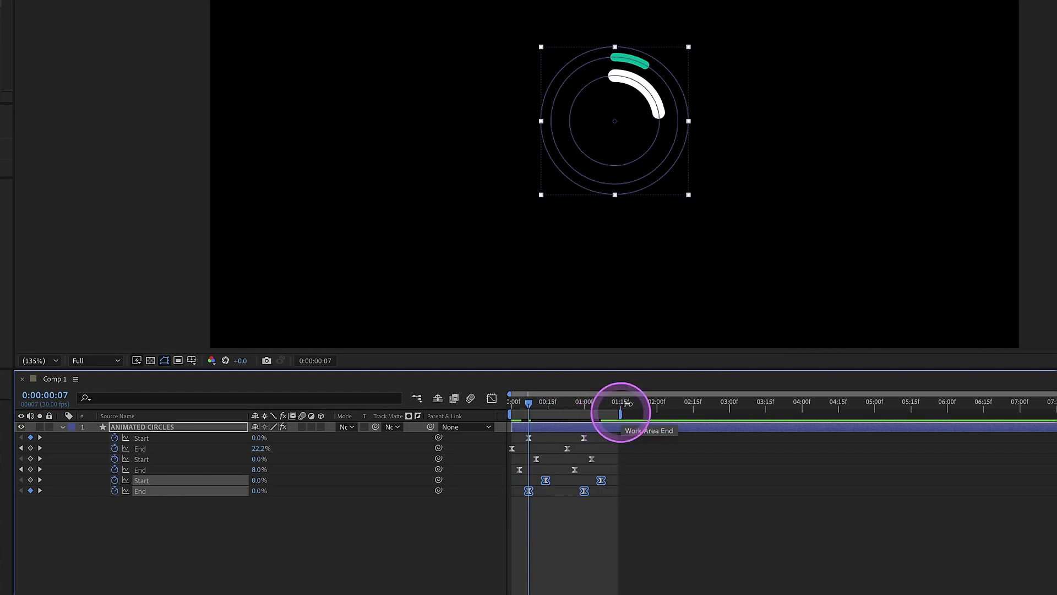
key("space")
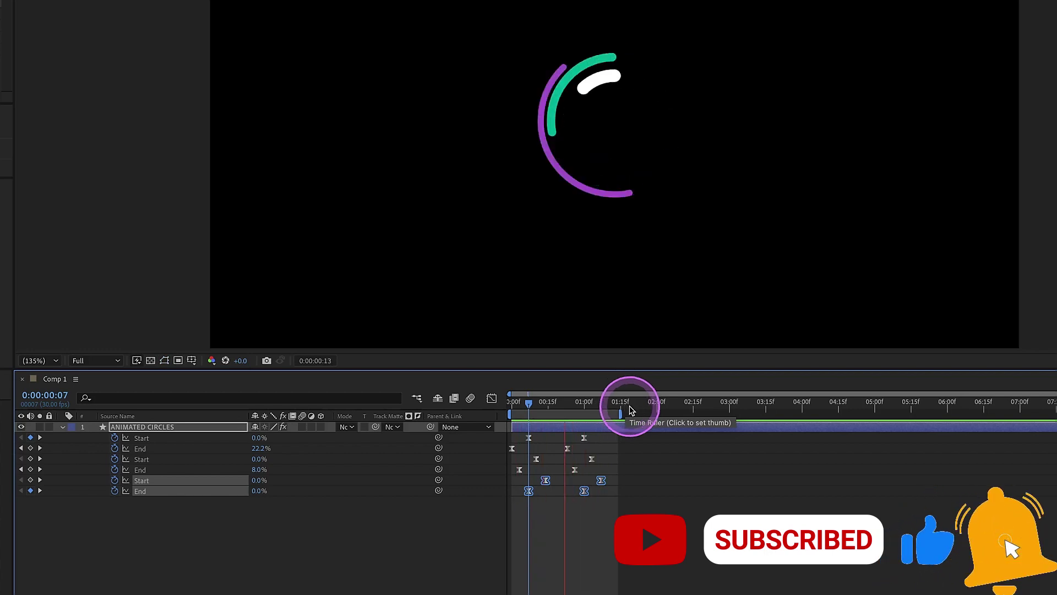
left_click(561, 406)
left_click_drag(560, 405, 558, 405)
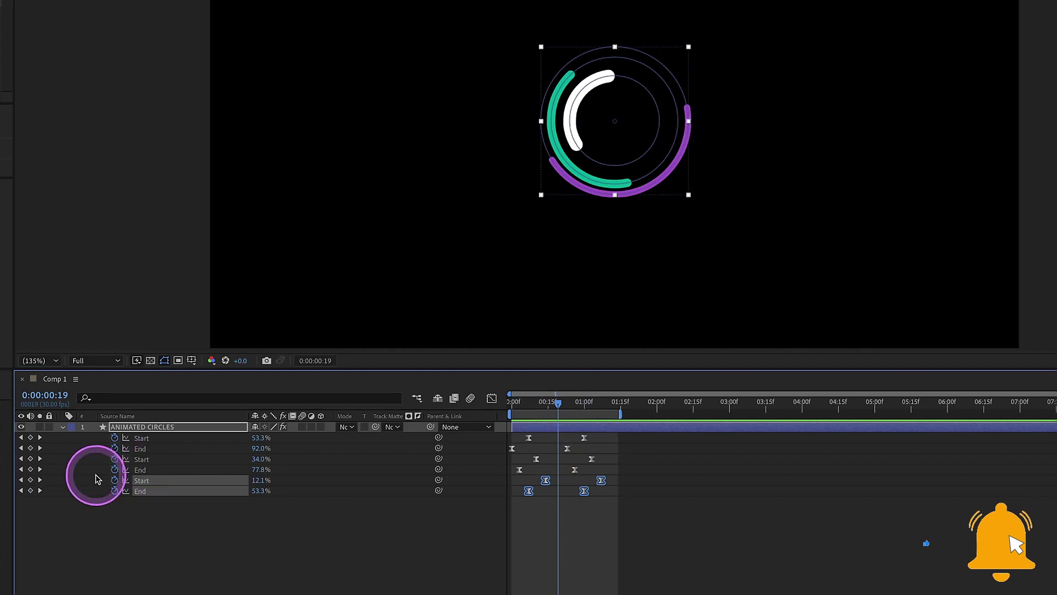
Step: Expand the ANIMATED CIRCLES layer and filter its properties by "path"
left_click(62, 428)
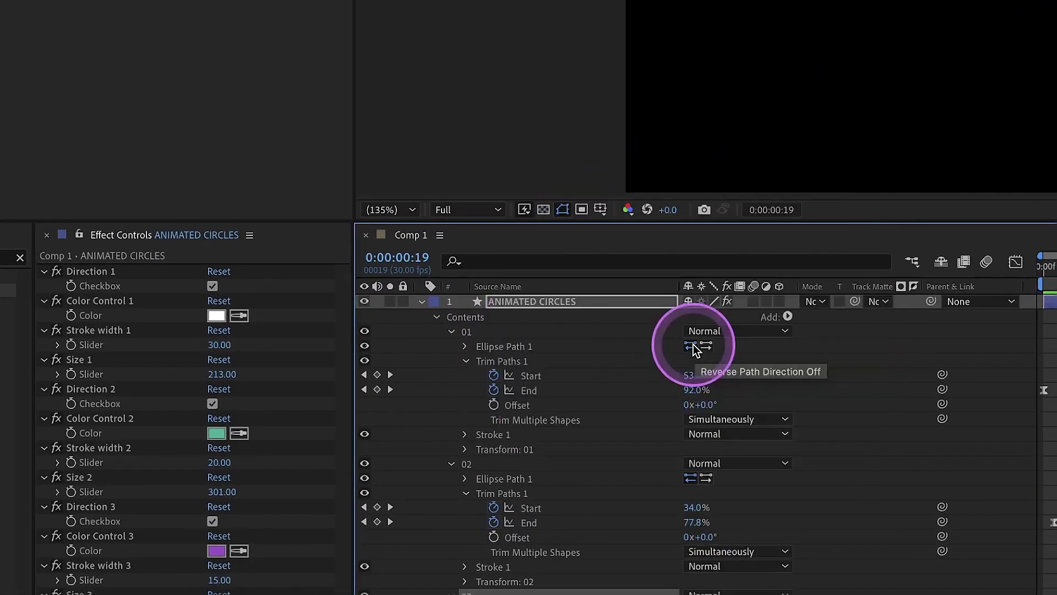
left_click(514, 262)
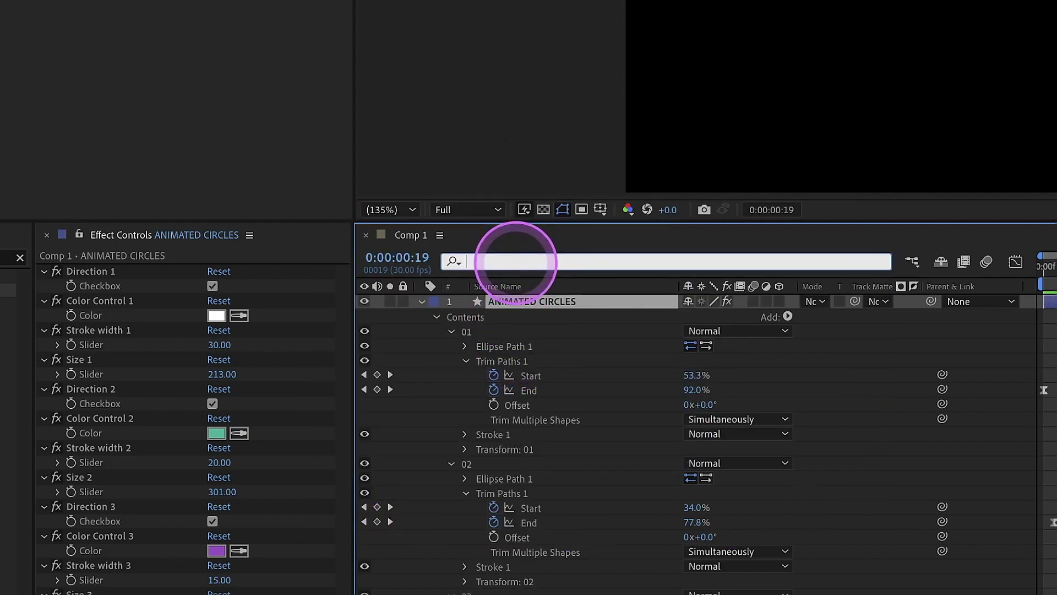
type("path")
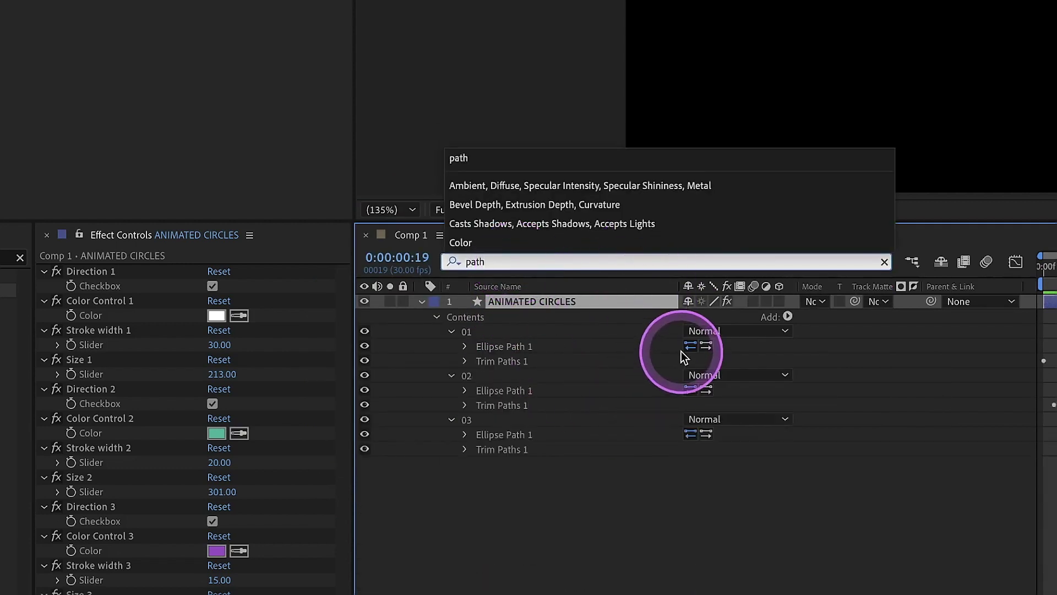
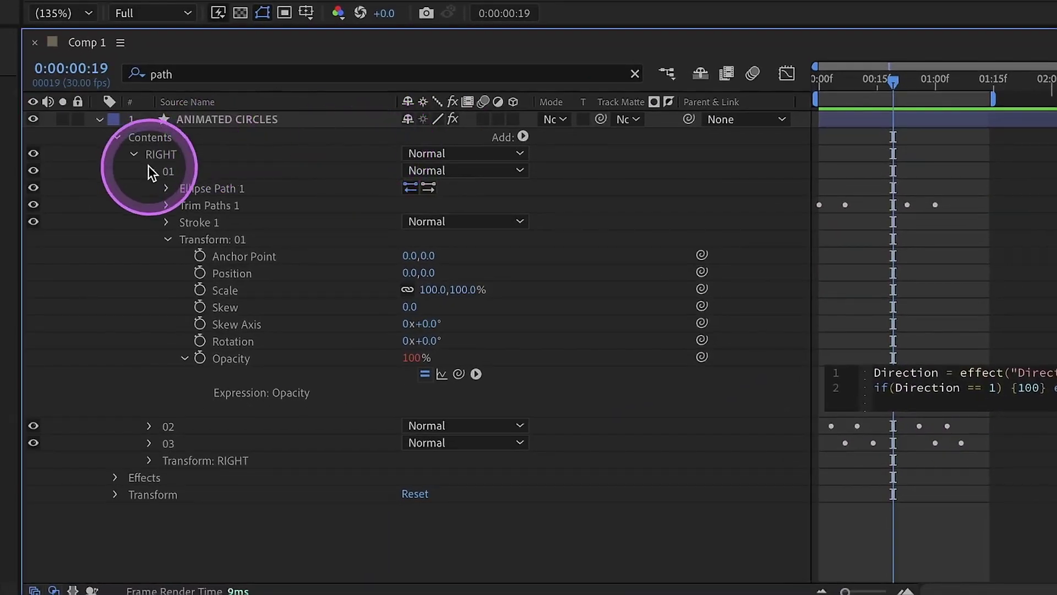
Step: Duplicate the RIGHT group in the ANIMATED CIRCLES layer and rename the copy LEFT
left_click(135, 155)
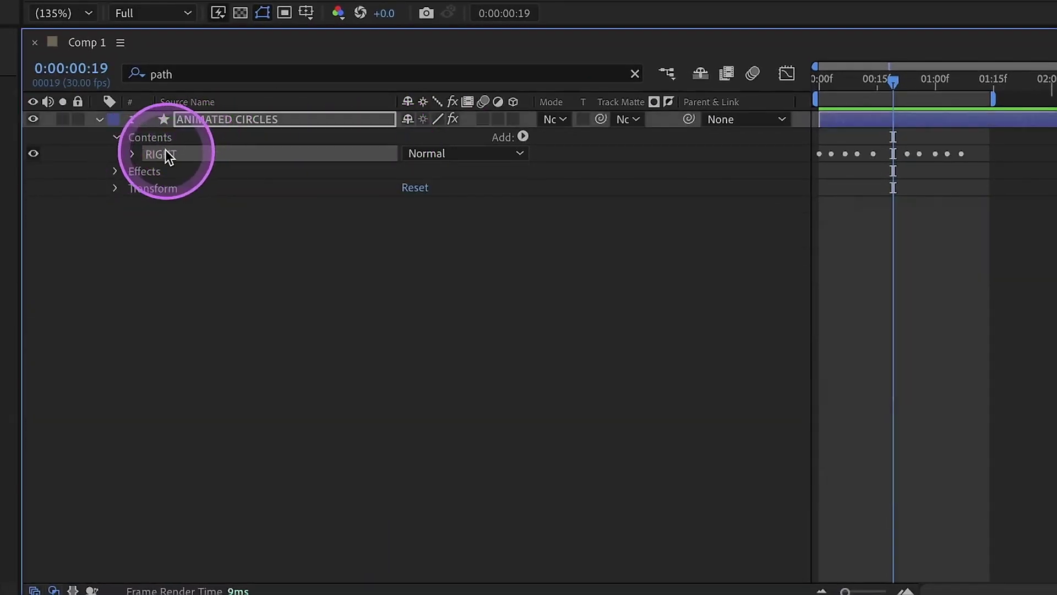
key("ctrl+d")
key("Return")
type("LEFT")
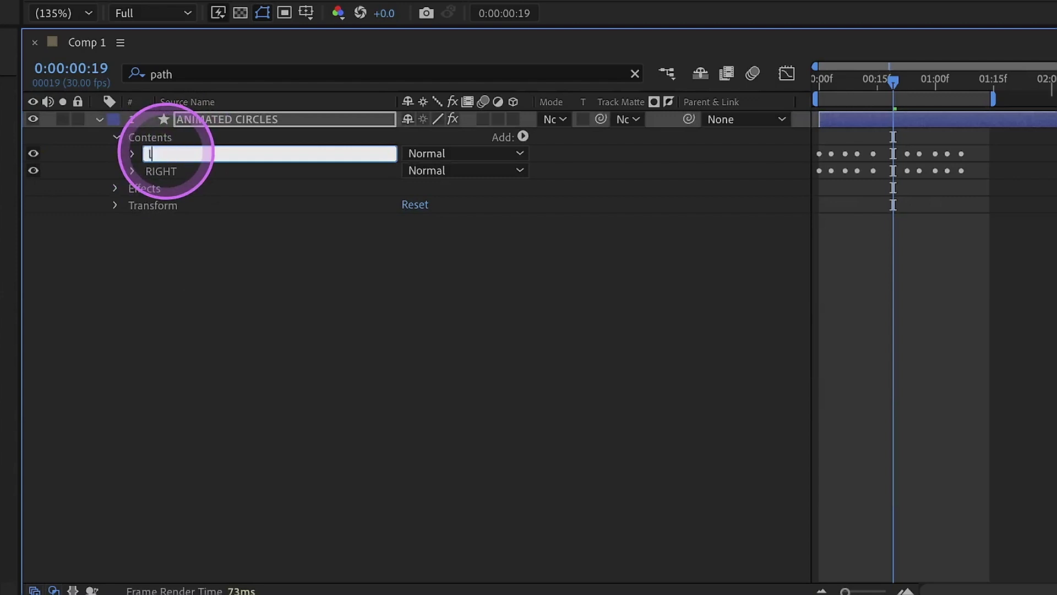
key("BackSpace")
type("LEFT")
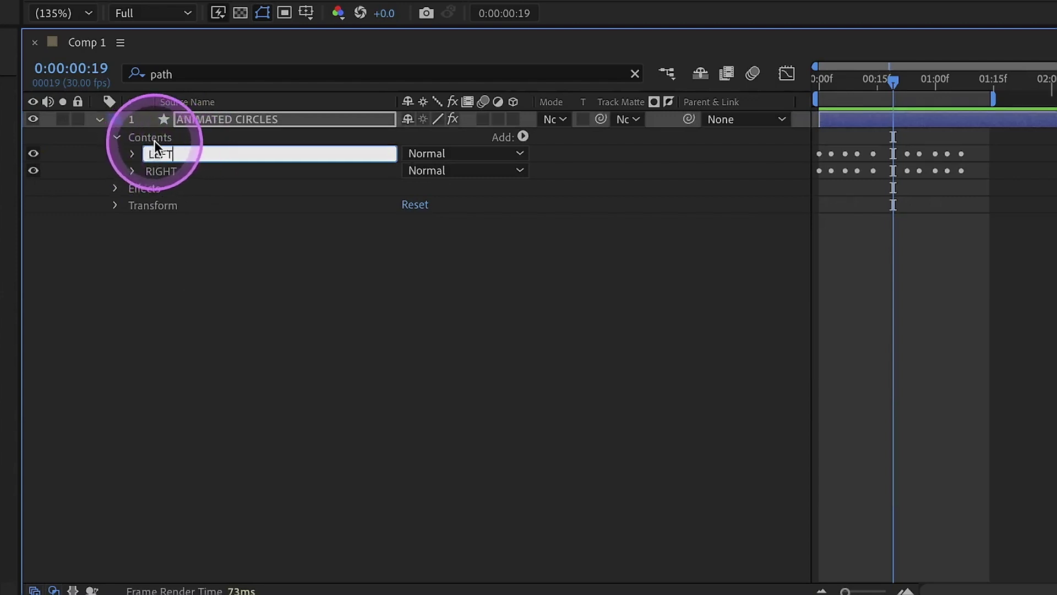
key("Return")
Step: Filter the layer's properties by OPACITY and swap the values in LEFT group 03's Direction 3 opacity expression to {0} else {100}
left_click(209, 74)
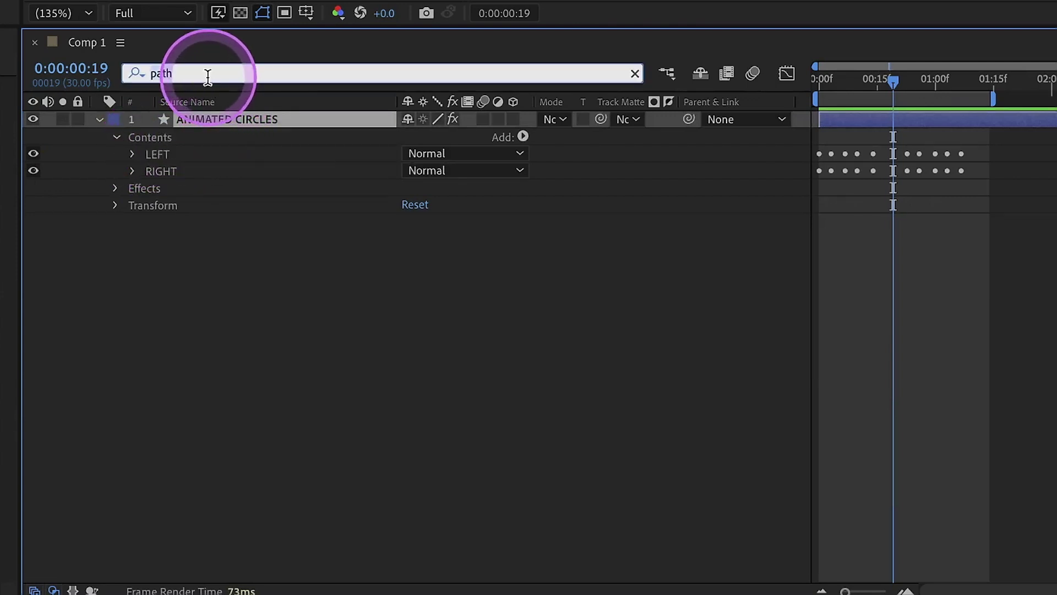
type("OPACITY")
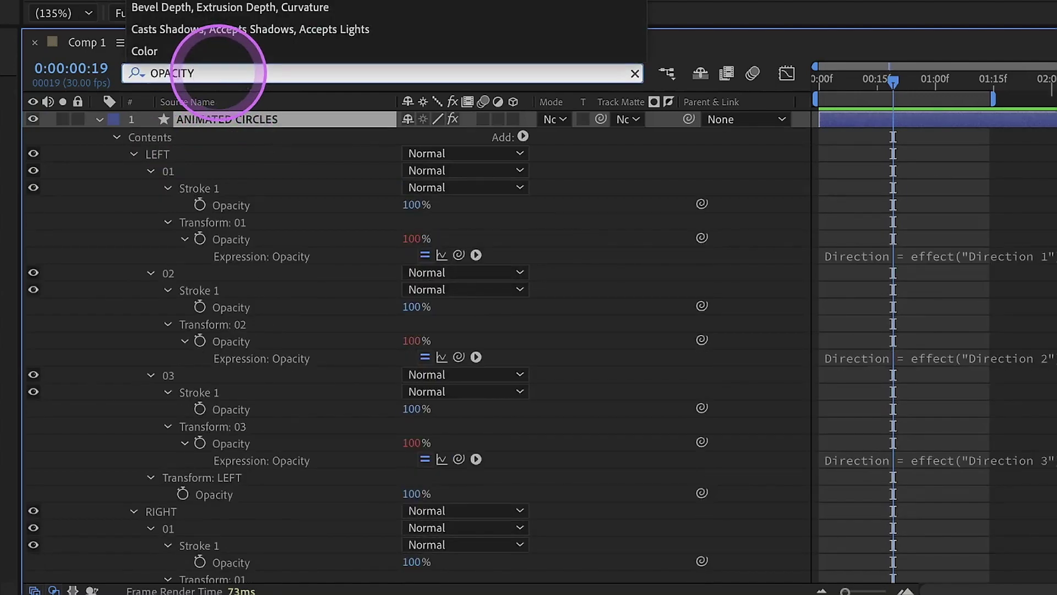
left_click(157, 156)
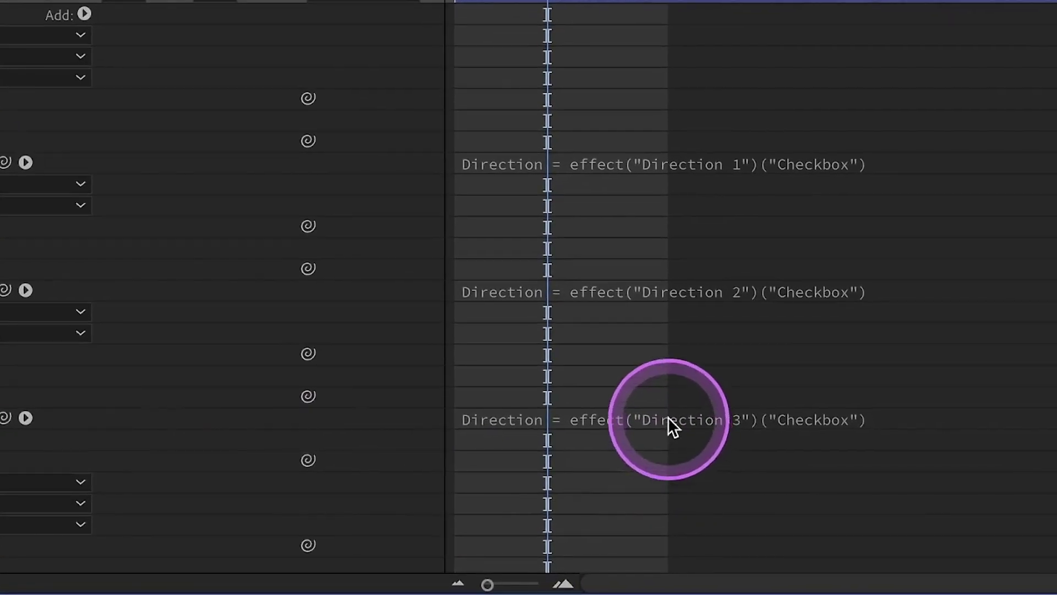
left_click(986, 462)
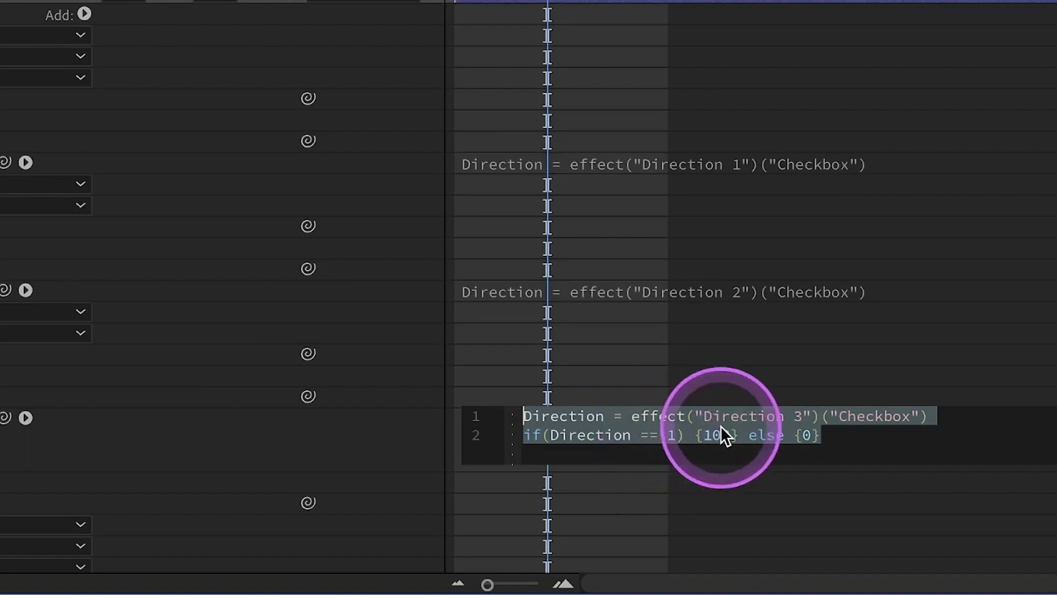
left_click(704, 435)
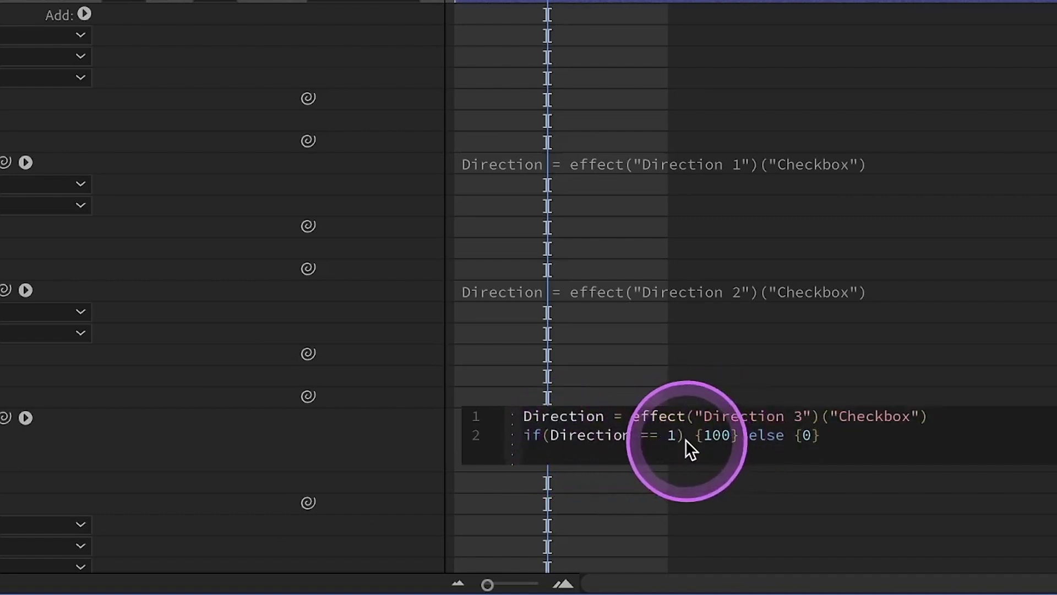
key("BackSpace")
key("BackSpace")
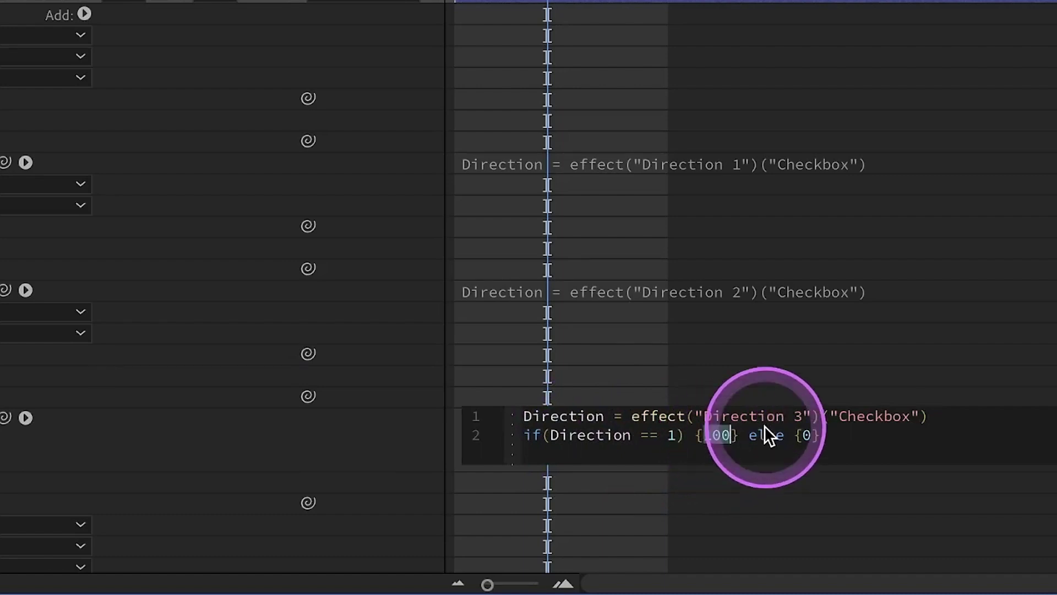
key("Right")
key("Right")
key("Right")
key("Right")
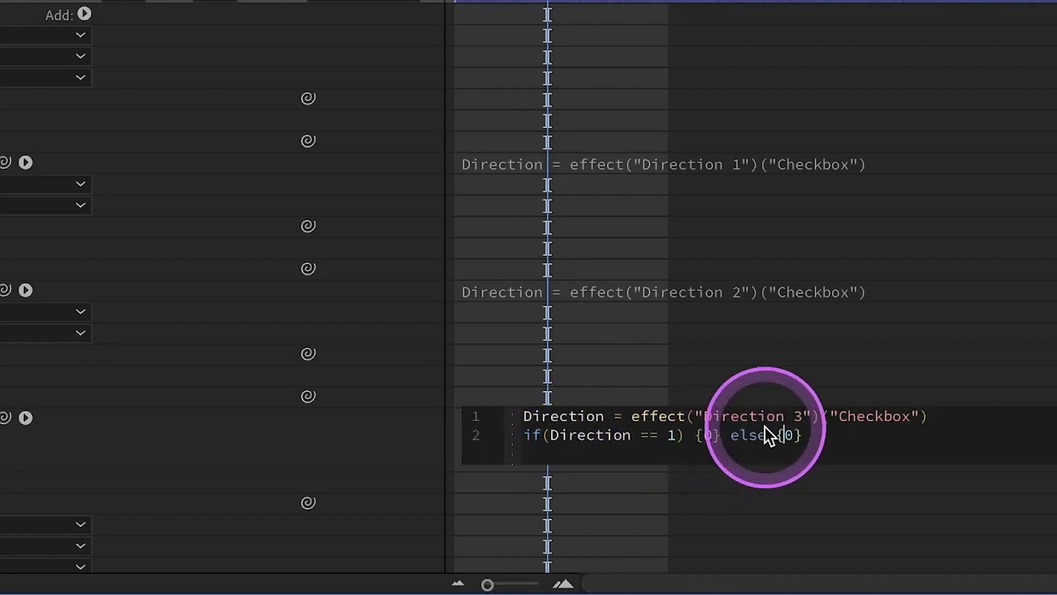
type("10")
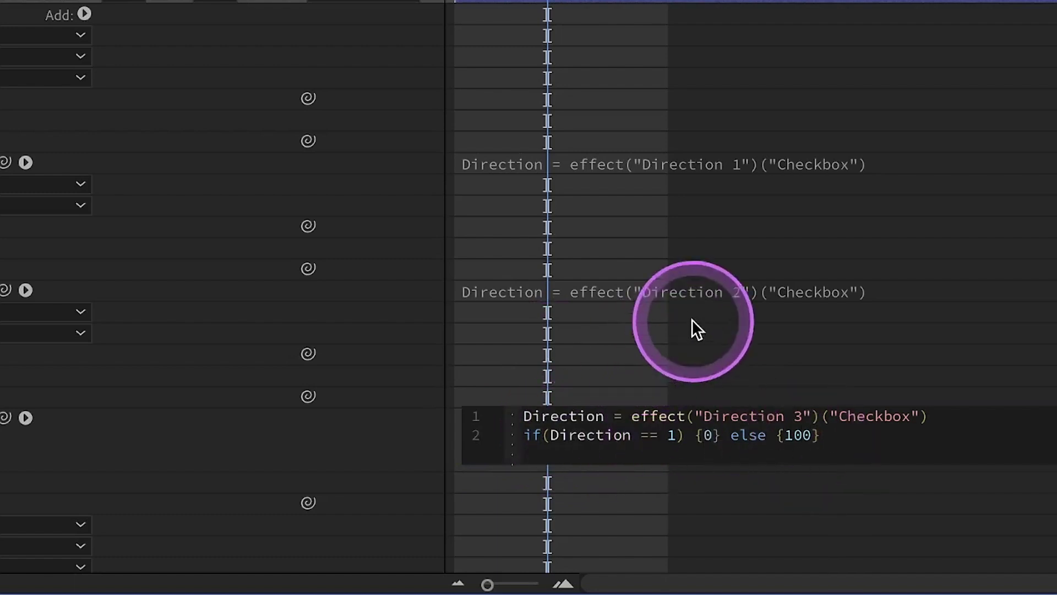
Step: Change the Direction 2 opacity expression of LEFT group 02 to {0} else {1000}
left_click(690, 296)
left_click(702, 293)
double_click(717, 307)
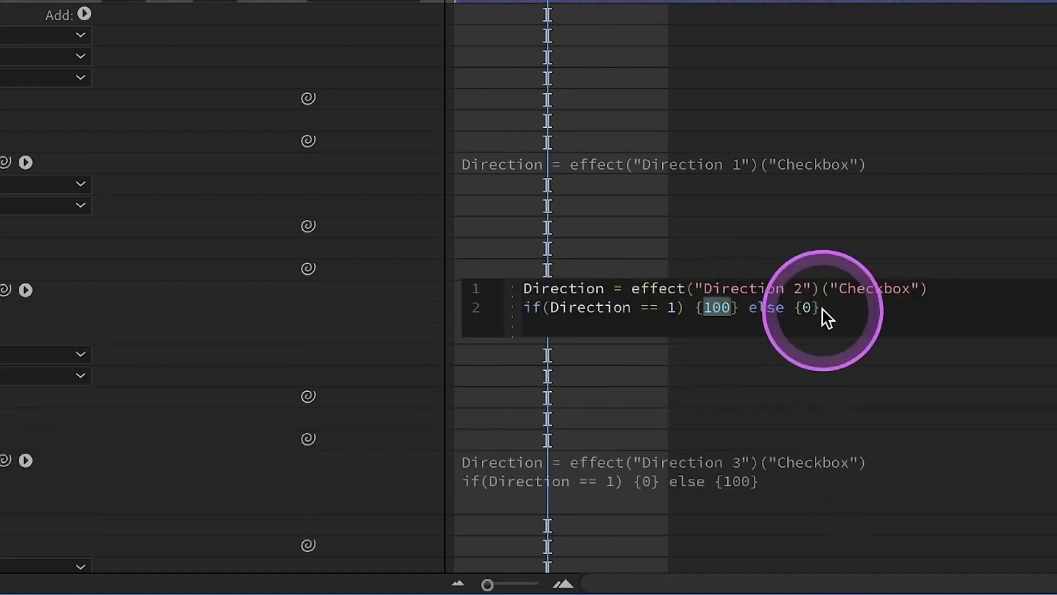
type("0")
key("Right")
key("Right")
key("Right")
key("Right")
key("Right")
key("Right")
key("Right")
key("Right")
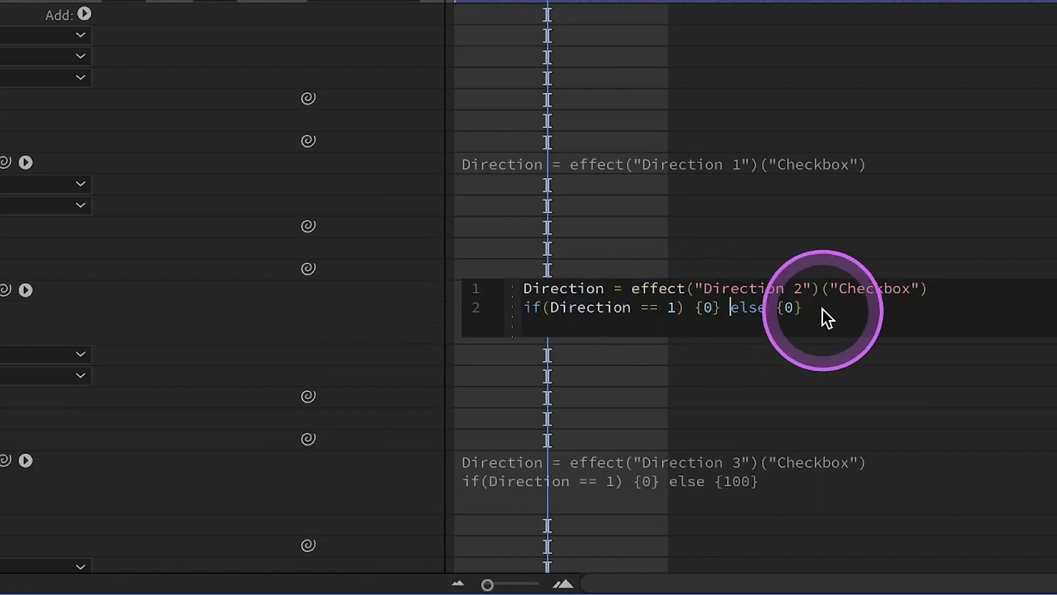
type("100")
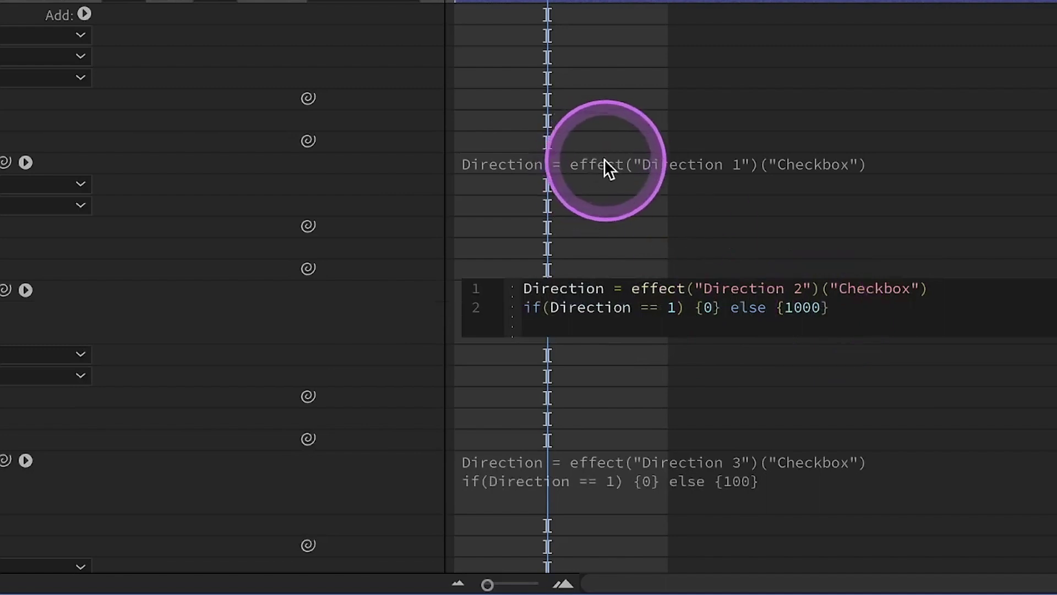
Step: Swap the result values in the Direction 1 opacity expression of LEFT group 01 to {0} else {100}
left_click(603, 160)
double_click(718, 181)
type("0")
key("Right")
key("Right")
key("Right")
key("Right")
key("Right")
key("Right")
key("Right")
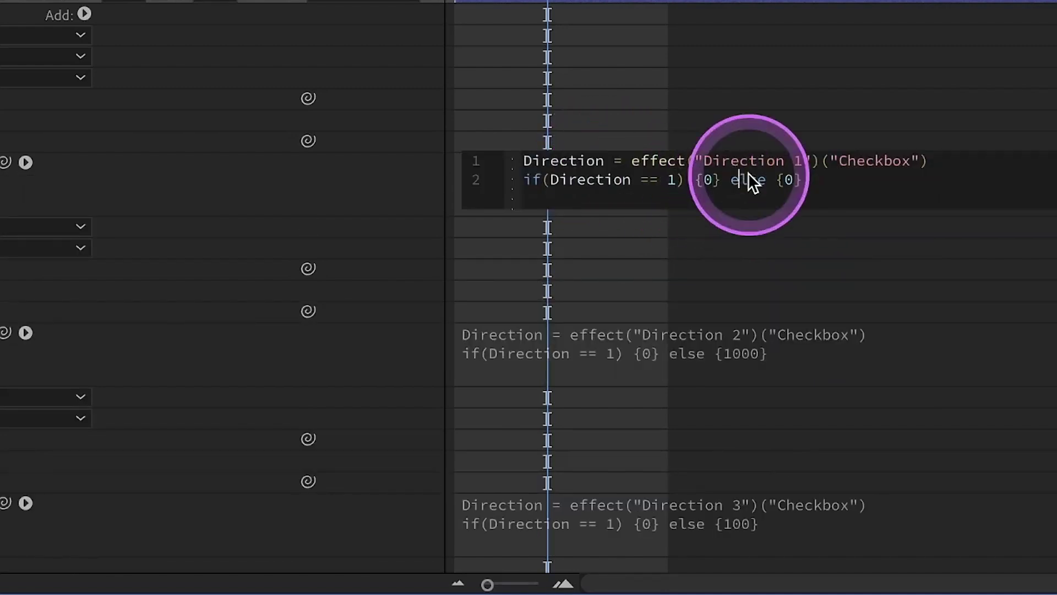
key("Right")
type("100")
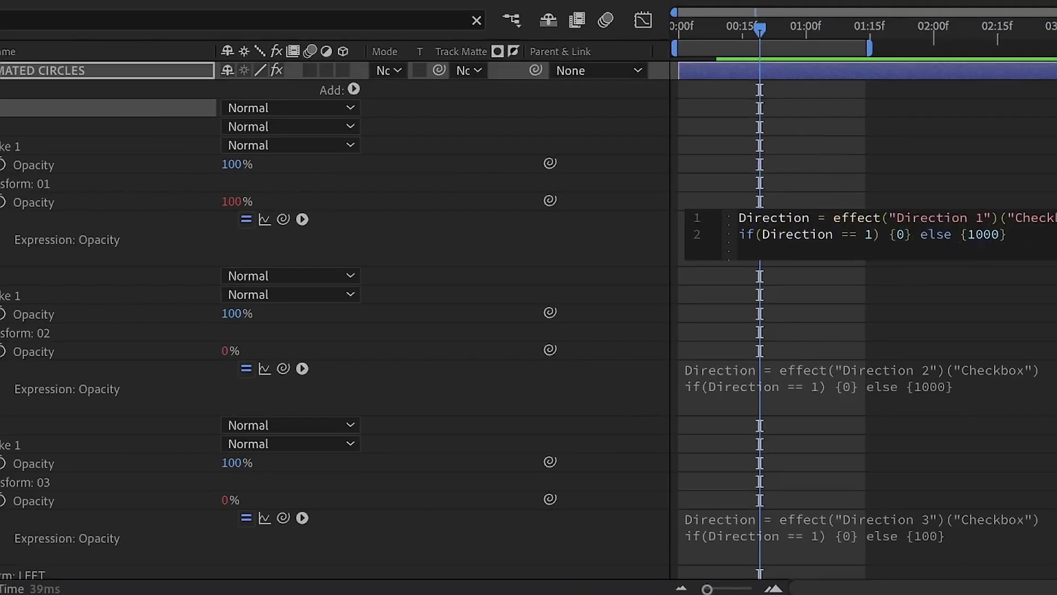
Step: Filter the layer's properties by "path" and reverse the direction of Ellipse Path 1 in LEFT groups 01, 02 and 03
left_click(203, 119)
left_click(236, 71)
type("path")
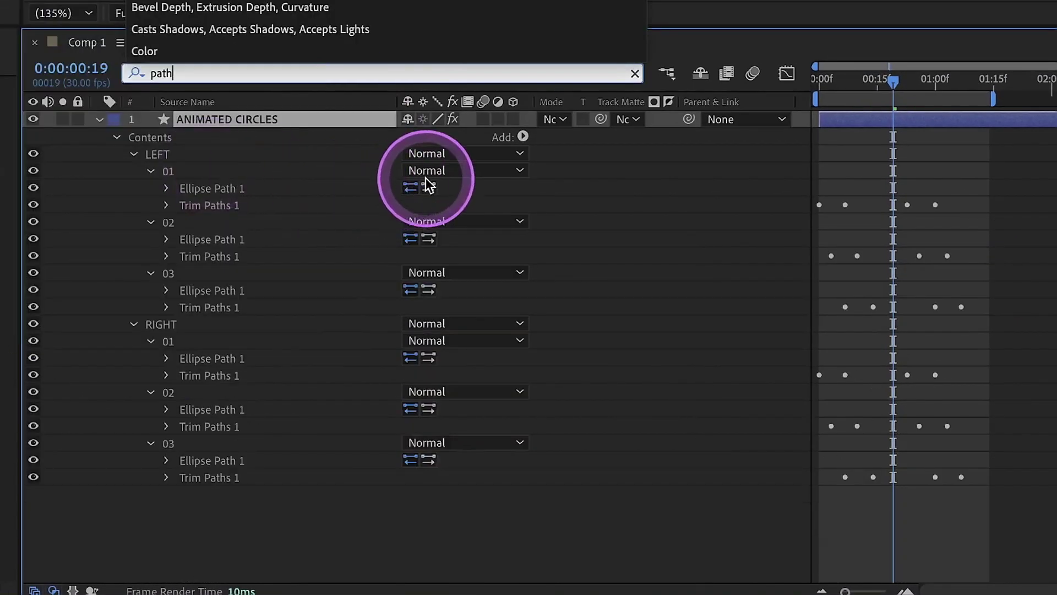
left_click(429, 188)
left_click(428, 239)
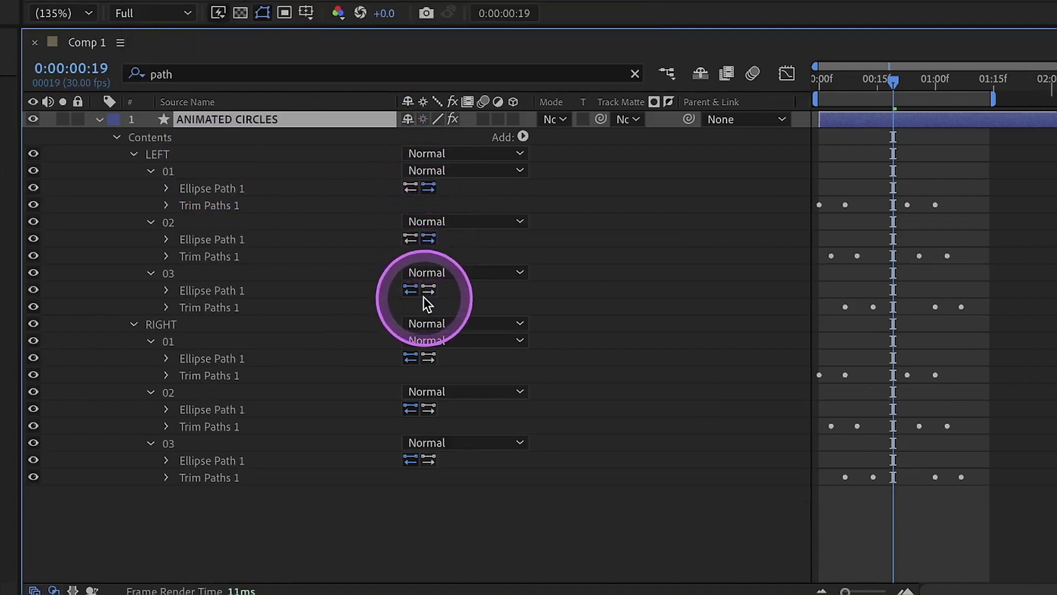
left_click(429, 291)
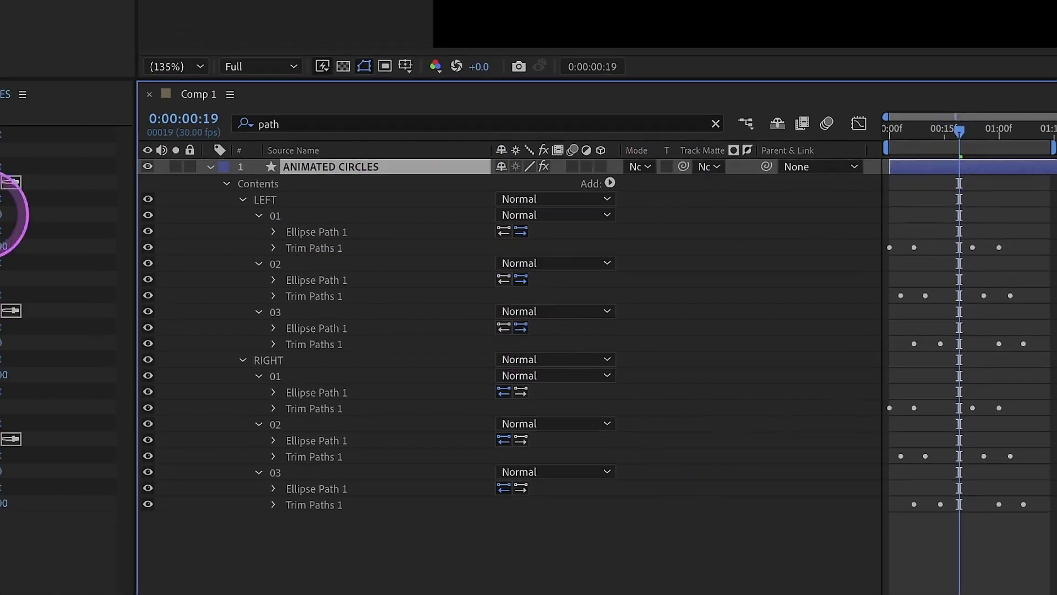
Step: Toggle the Direction 2 and Direction 1 checkboxes and preview the animation from frame 0
left_click(160, 337)
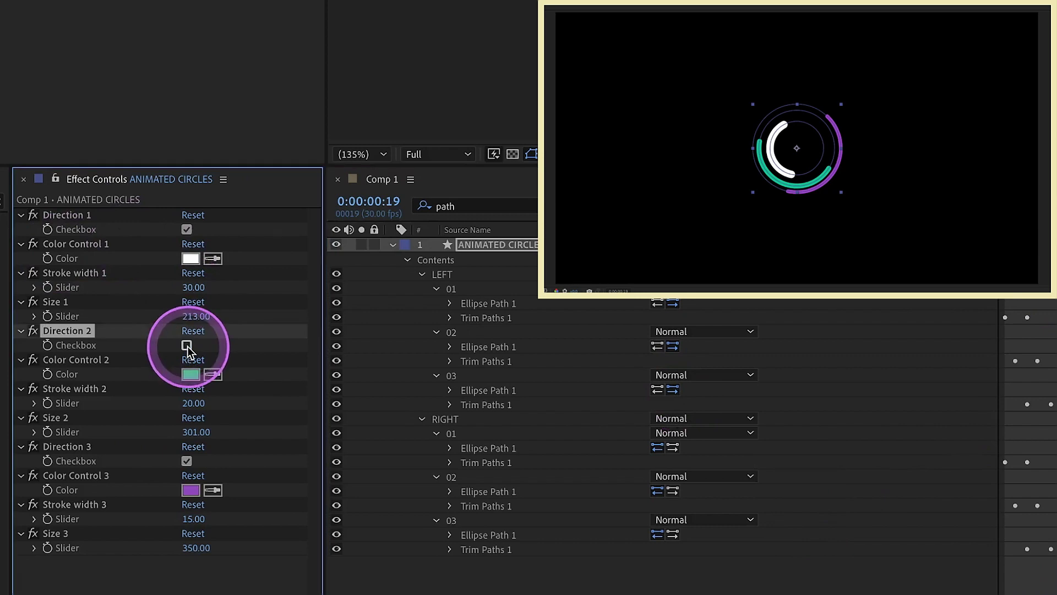
left_click_drag(1021, 220, 1005, 221)
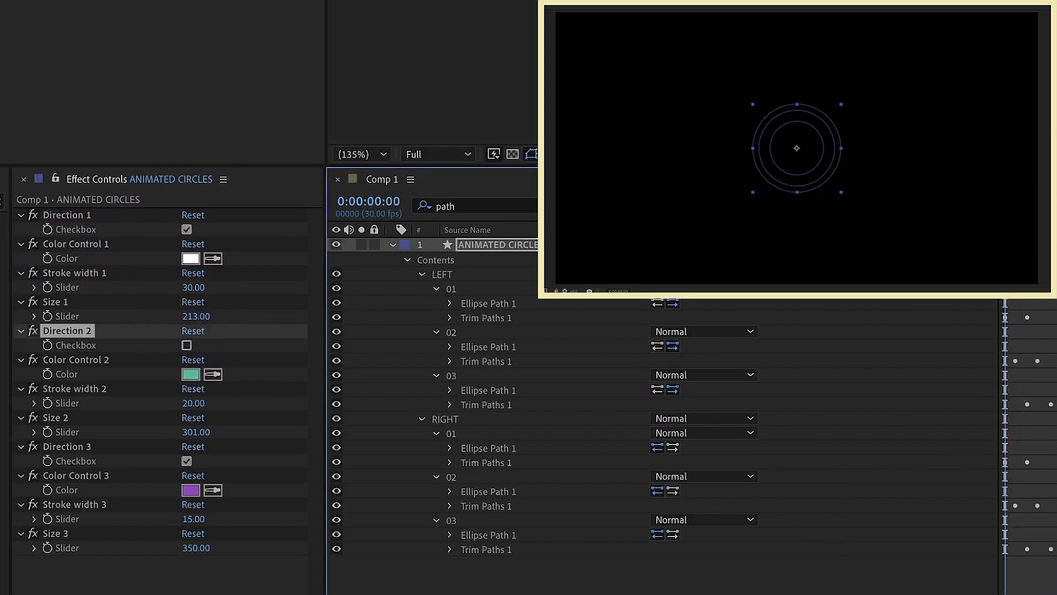
key("space")
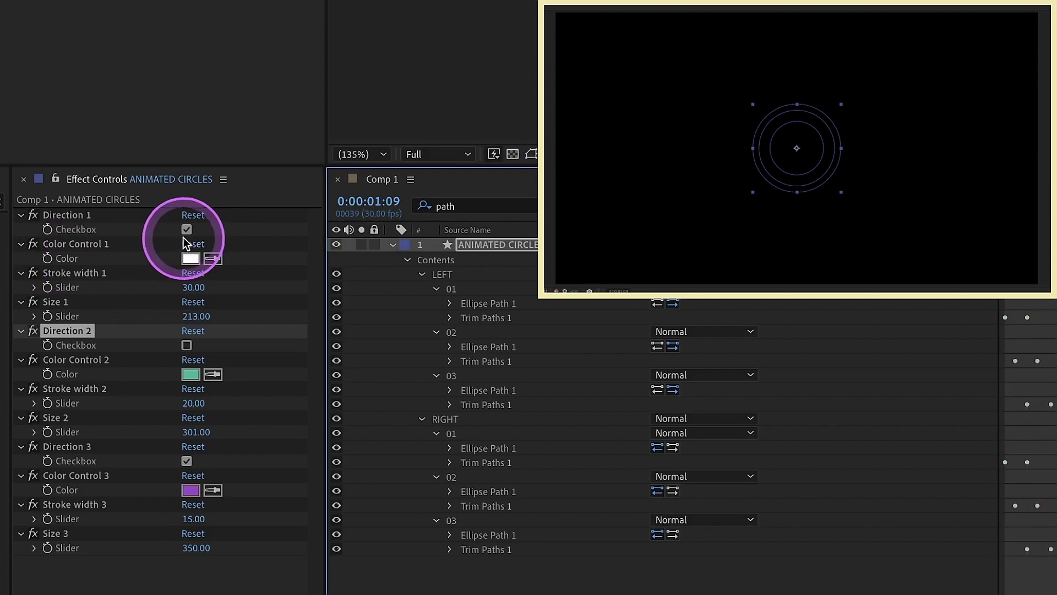
left_click(187, 231)
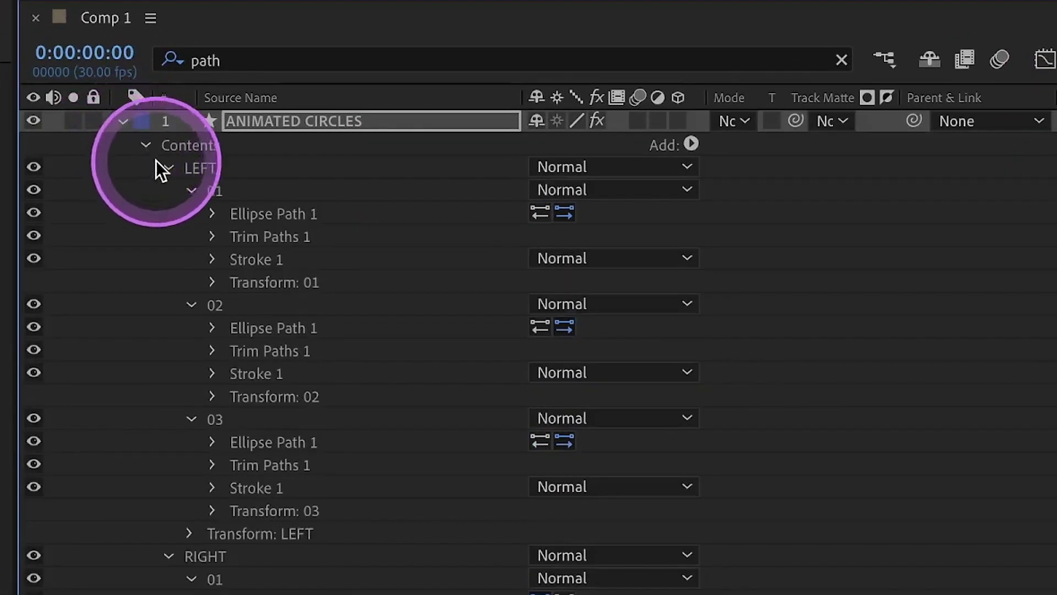
Step: Collapse the layer's Contents and select the Contents, Effects and Transform property groups together
left_click(160, 165)
left_click(143, 144)
left_click(188, 145)
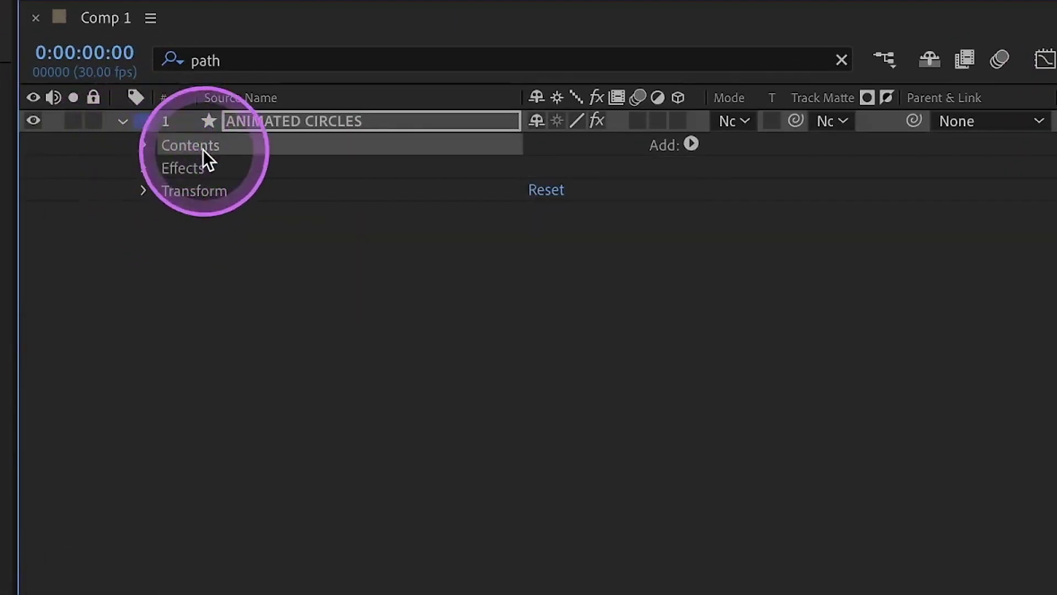
left_click(188, 165, "shift")
left_click(188, 189, "shift")
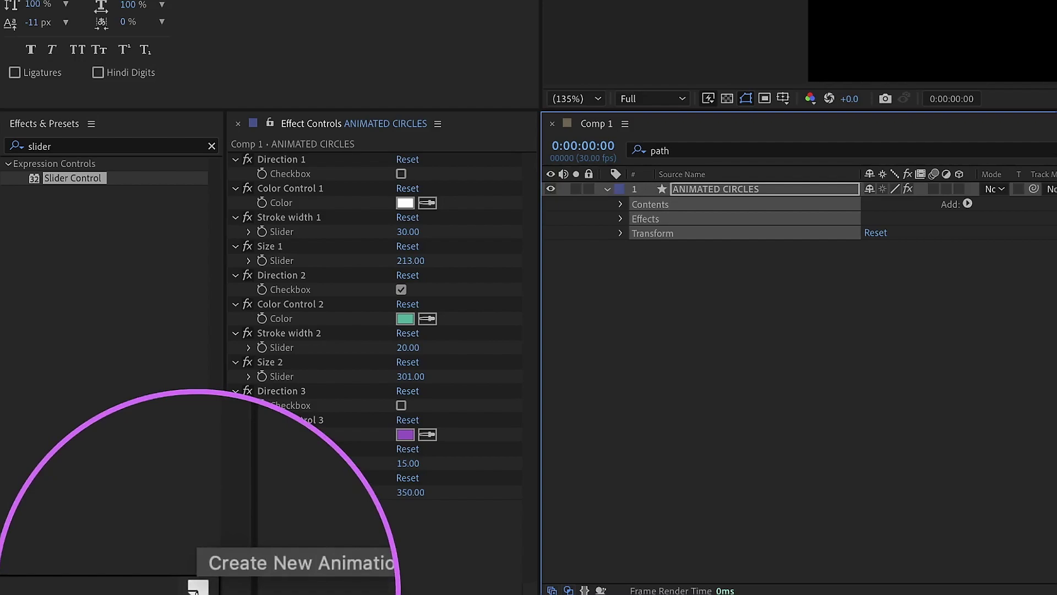
Step: Start saving the selection as an animation preset and create a folder SHAPE LAYER ACCENT LIBRARY inside User Presets, 7 Minute AE
left_click(405, 10)
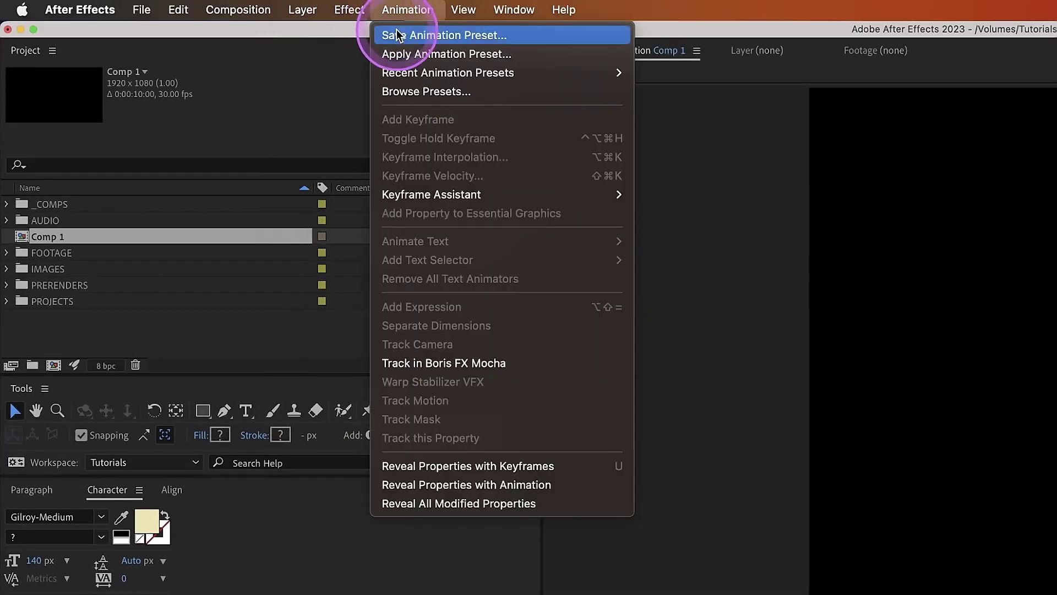
left_click(398, 35)
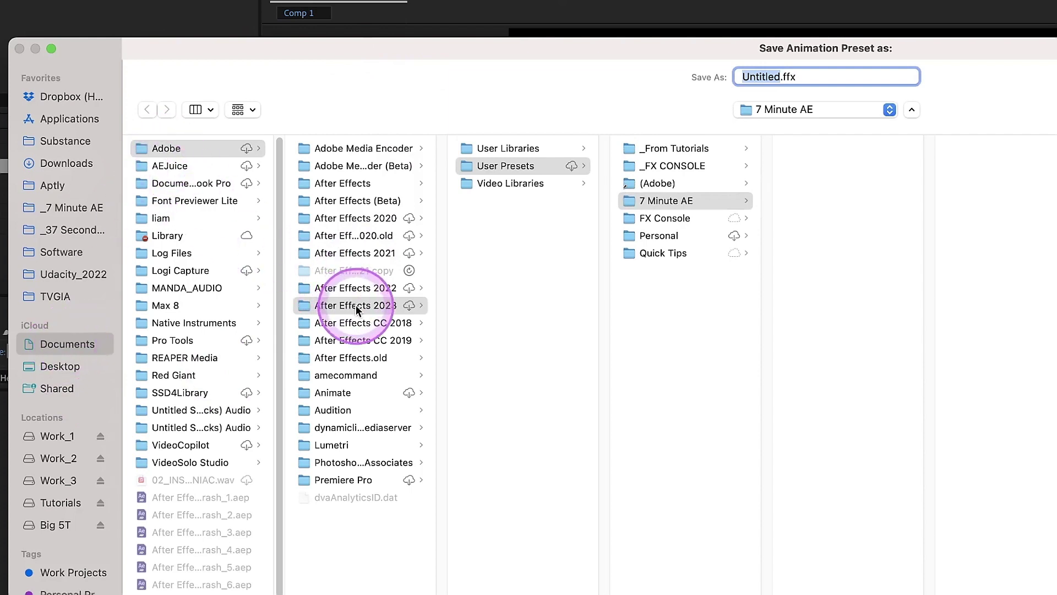
left_click(669, 201)
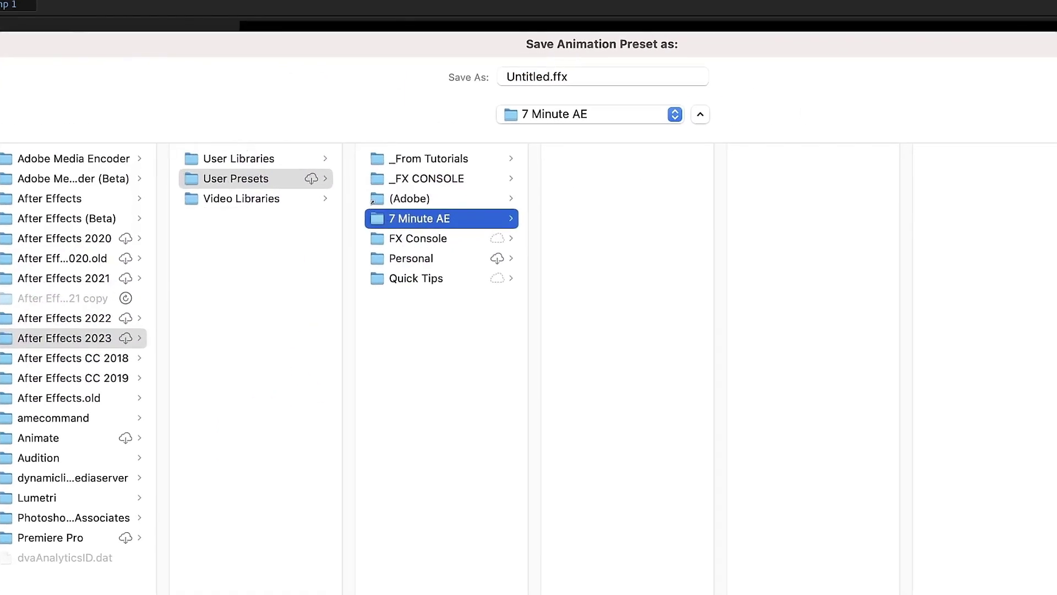
key("shift+super+n")
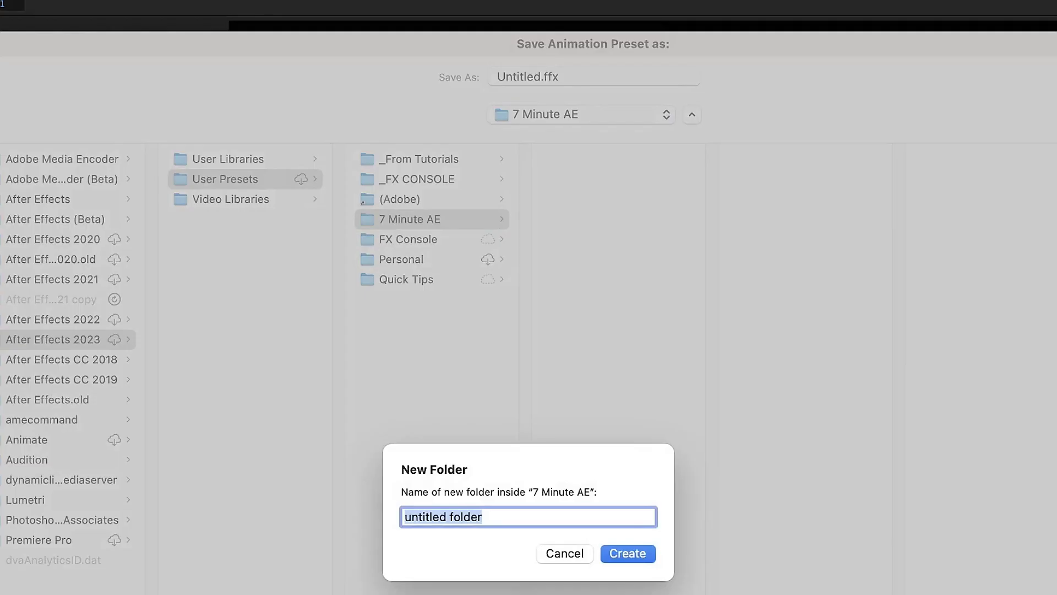
type("SHAPE LAYER AC")
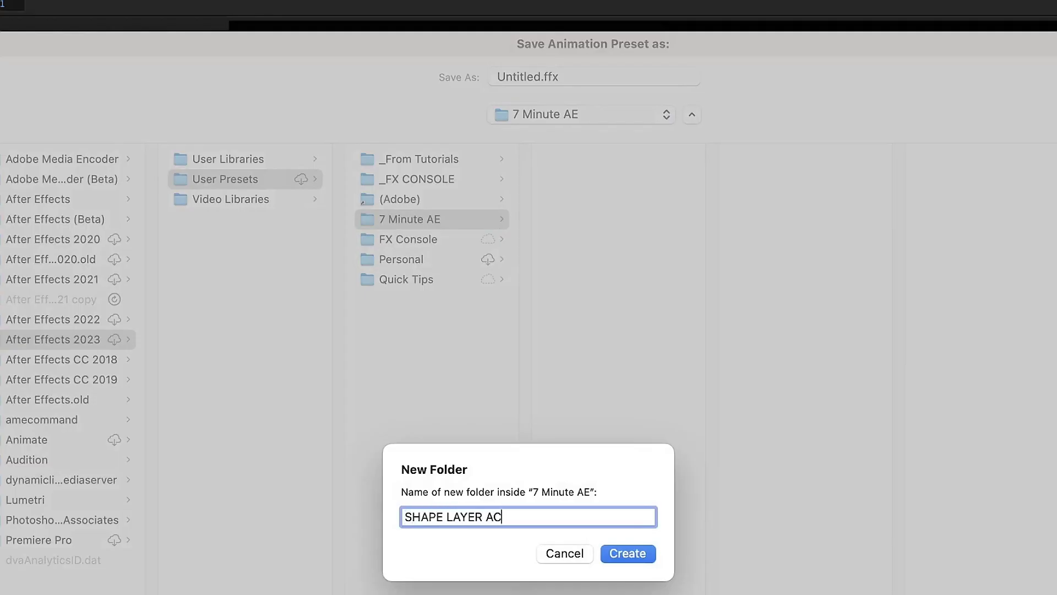
type("CENT LIBRA")
key("BackSpace")
type("RARY")
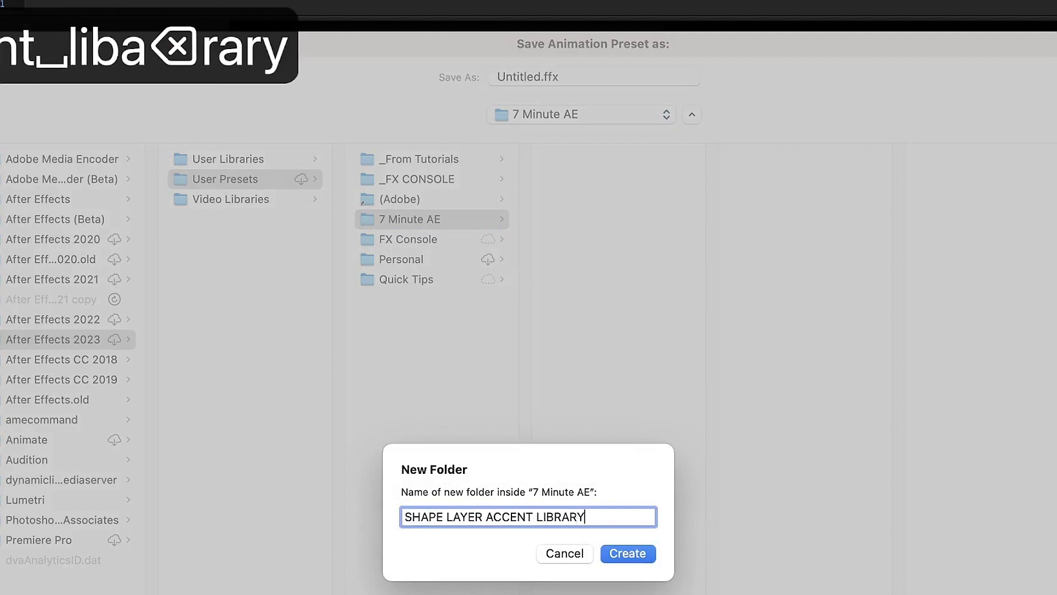
left_click(628, 552)
Step: Save the preset as Animated Circles in the SHAPE LAYER ACCENT LIBRARY folder
left_click(556, 76)
type("Animated Circles")
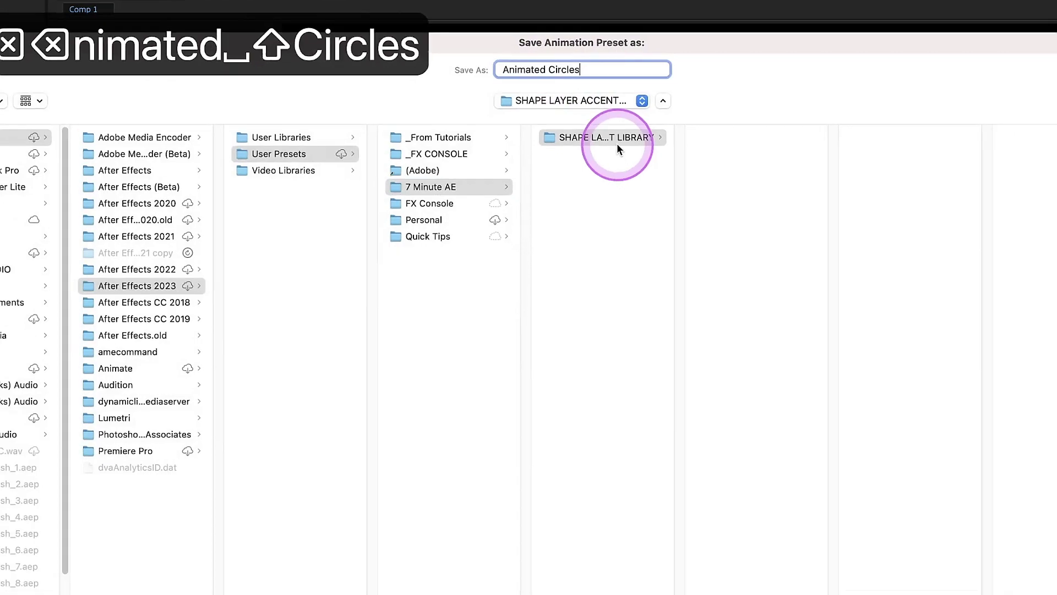
left_click(616, 146)
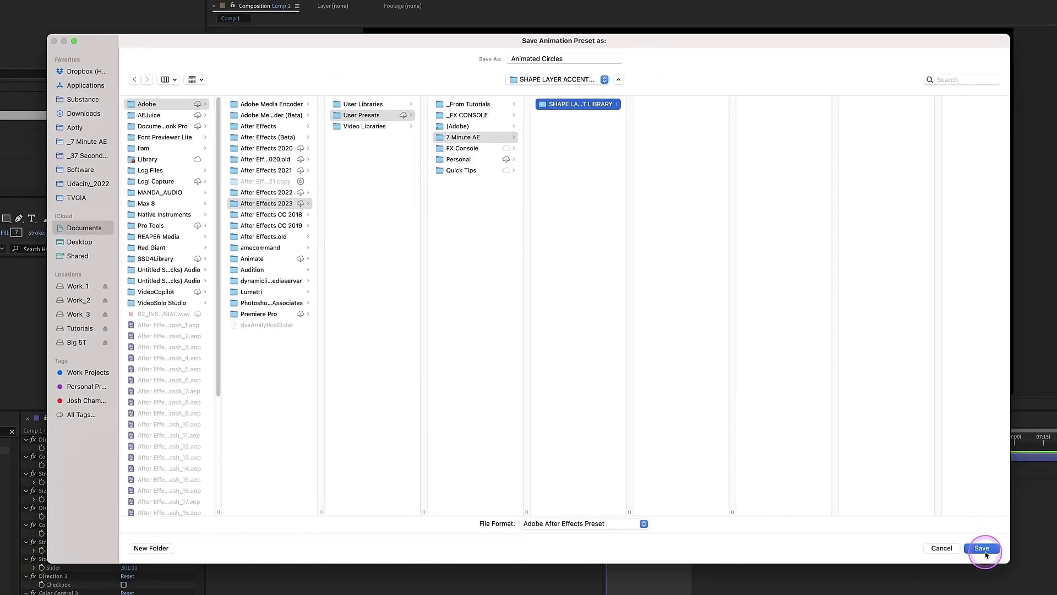
left_click(983, 548)
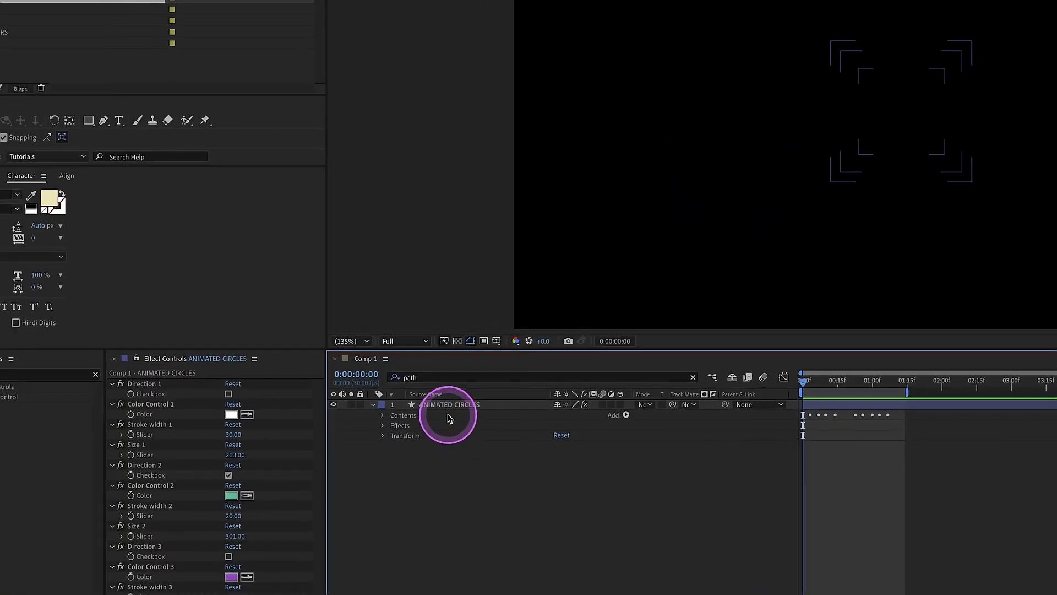
Step: Delete the ANIMATED CIRCLES layer, and apply and preview the Animated Circles preset from SHAPE LAYER ACCENT LIBRARY
left_click(441, 409)
key("Delete")
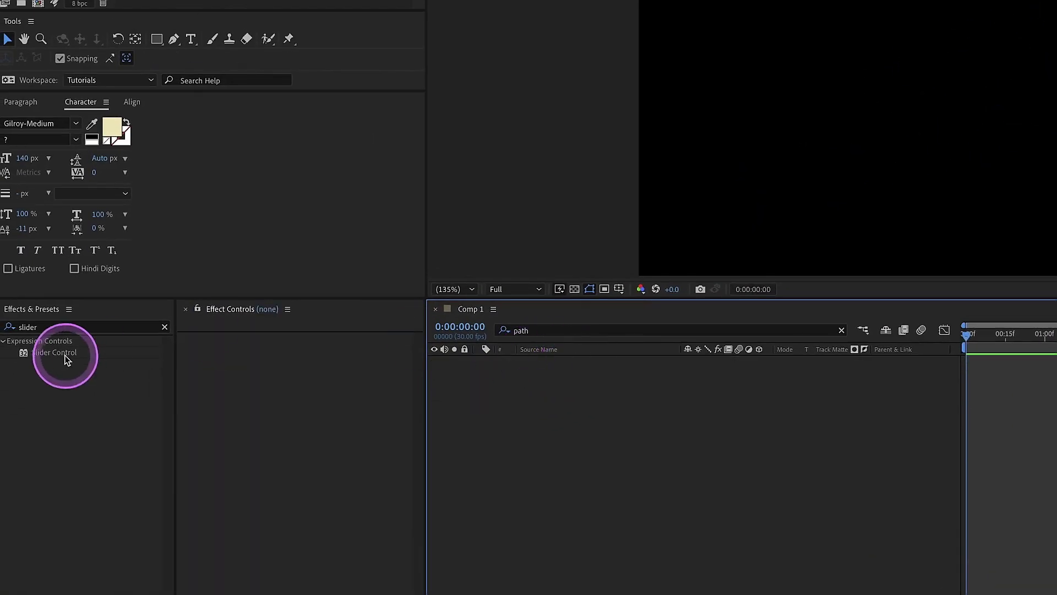
left_click(51, 329)
type("anim")
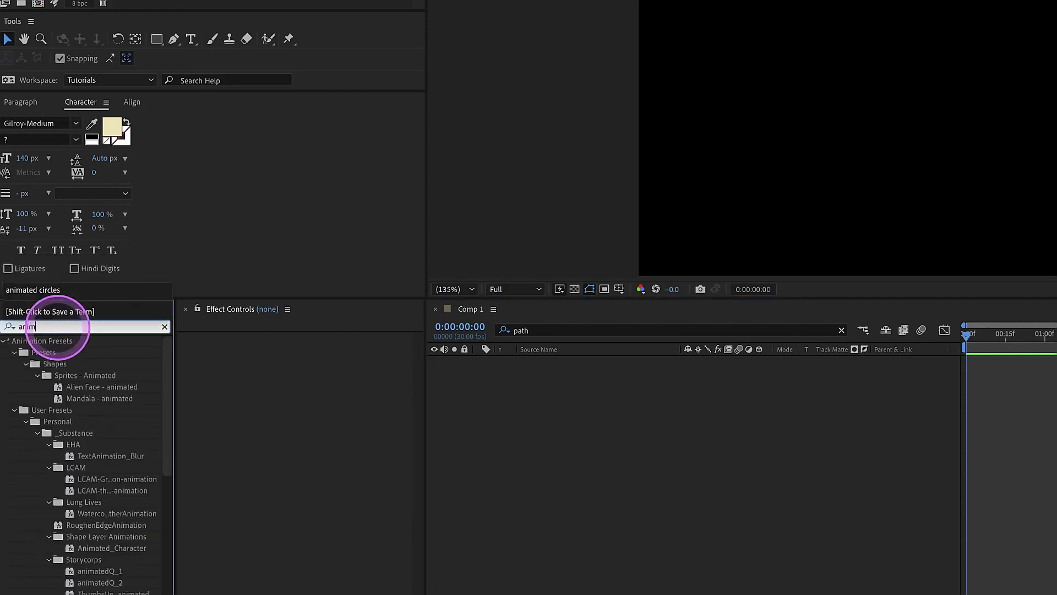
type("ated circles")
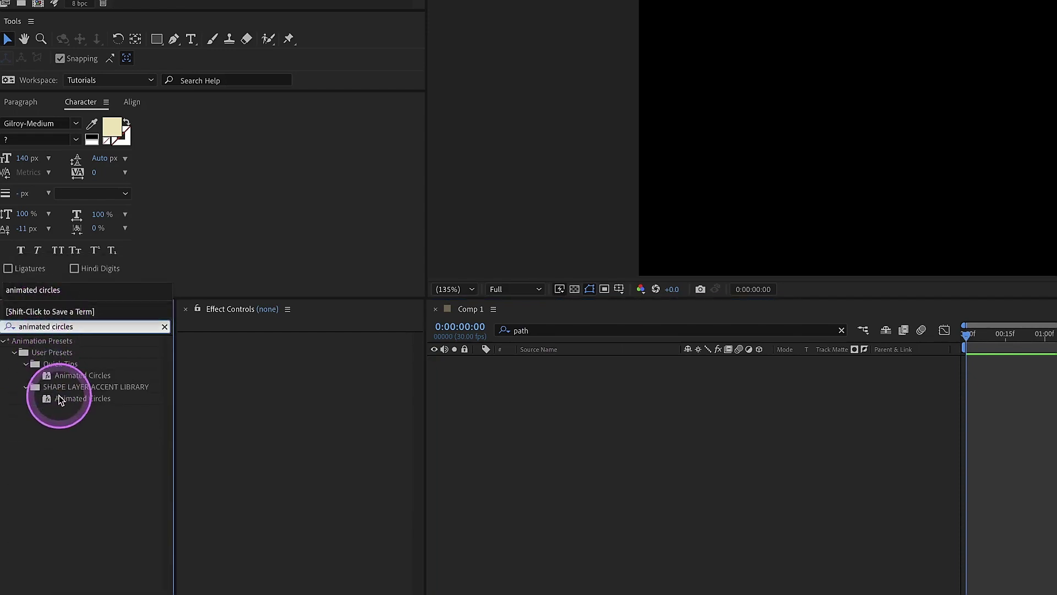
double_click(65, 402)
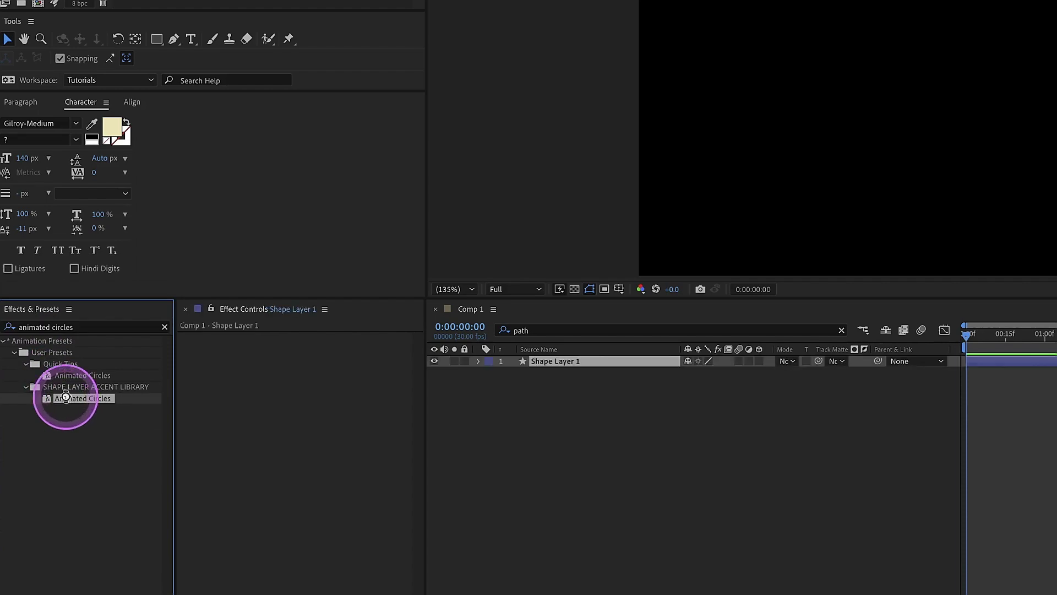
key("space")
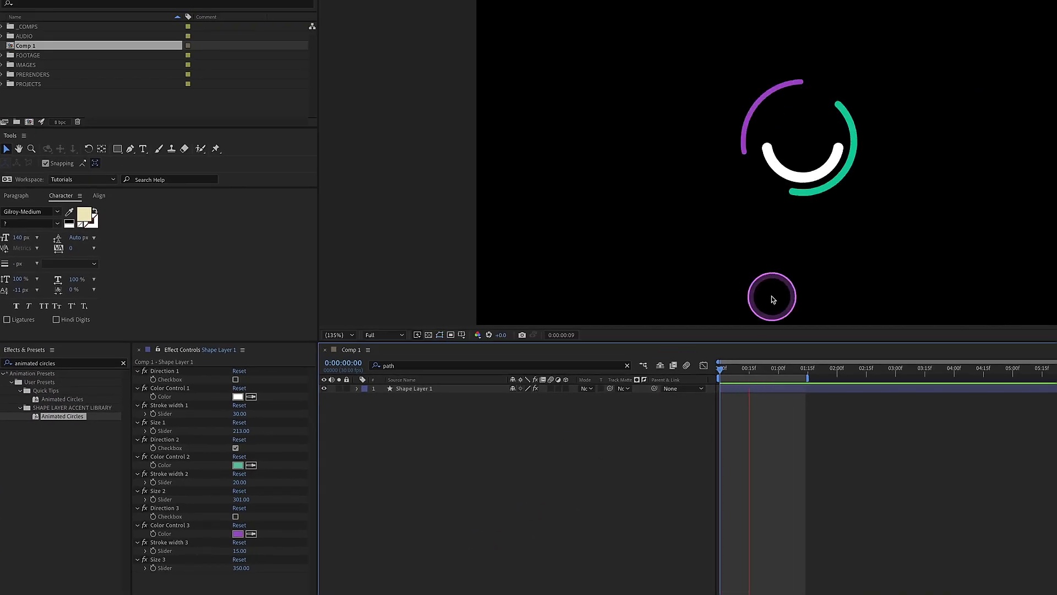
Step: Reveal Shape Layer 1's Start and End keyframes, move the current time to frame 19, and collapse the layer
left_click(759, 387)
key("u")
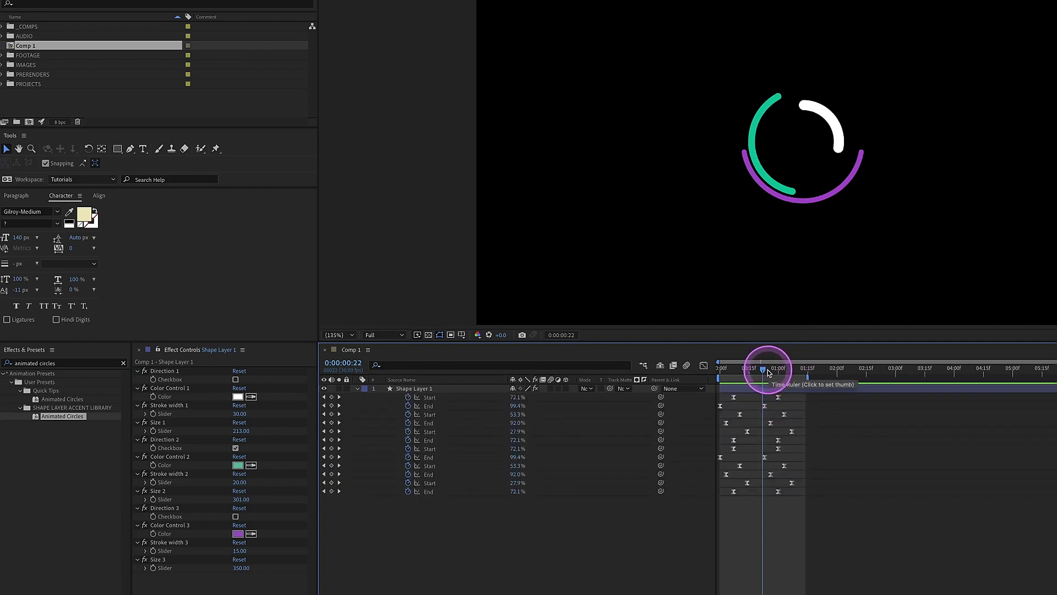
left_click_drag(764, 370, 757, 370)
left_click(380, 389)
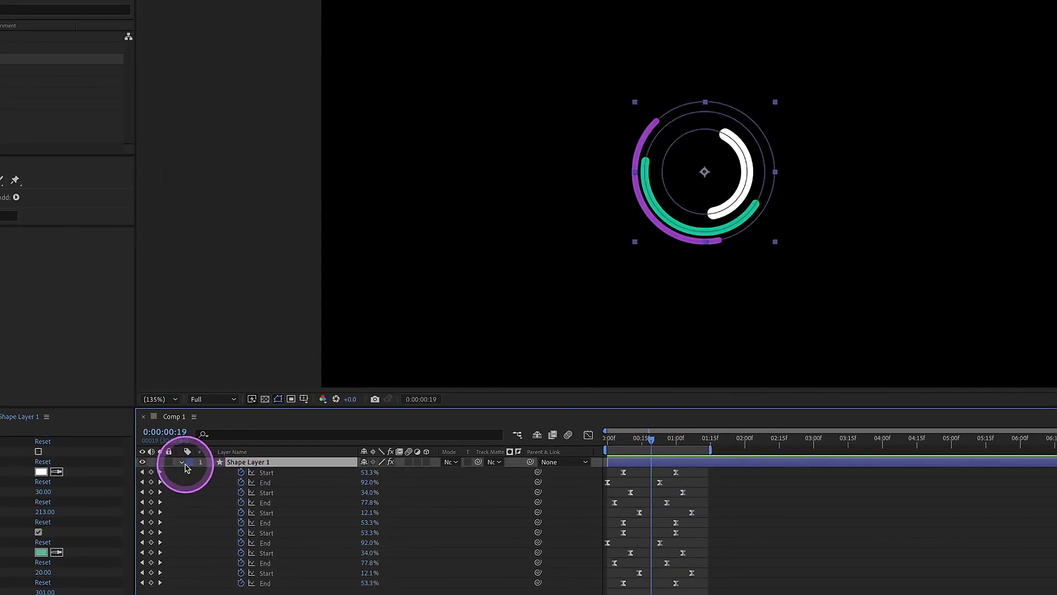
left_click(183, 463)
Step: Duplicate Shape Layer 1 and scale the copy to 215%
left_click(270, 462)
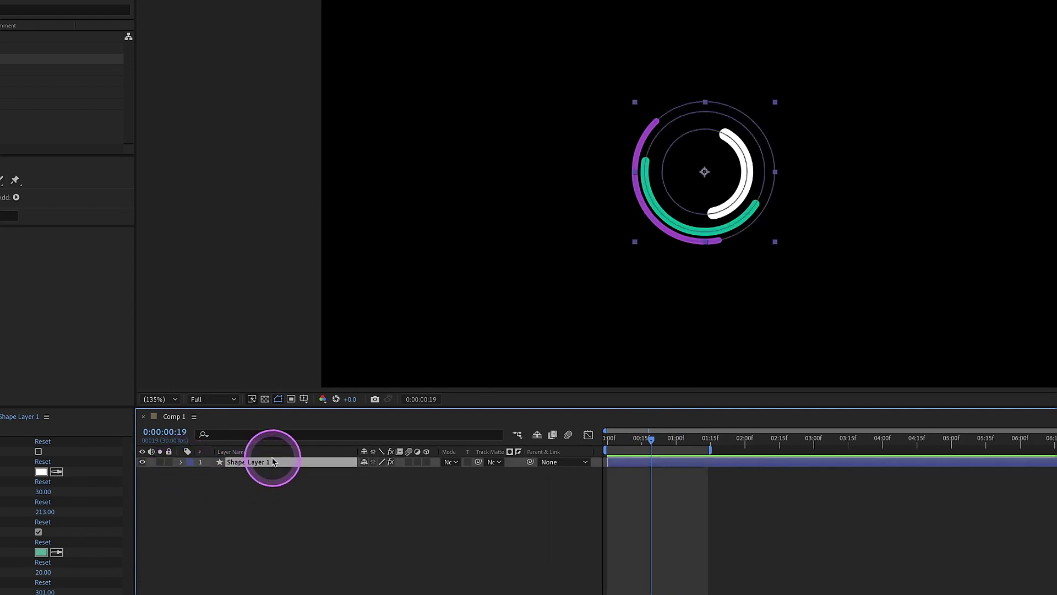
key("ctrl+d")
key("s")
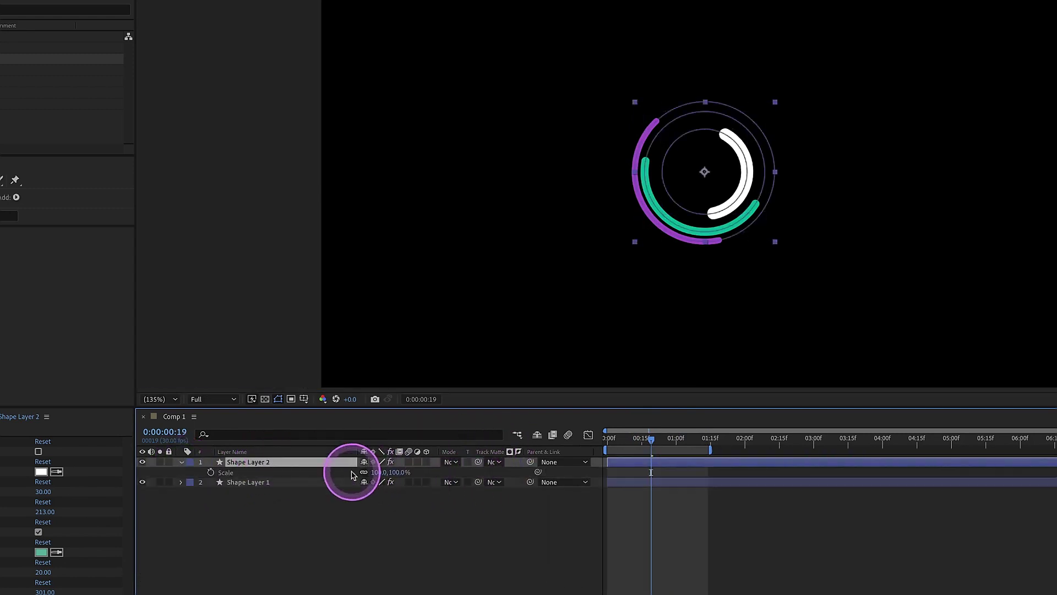
mouse_move(374, 472)
left_mouse_down()
mouse_move(417, 472)
mouse_move(389, 471)
left_mouse_up()
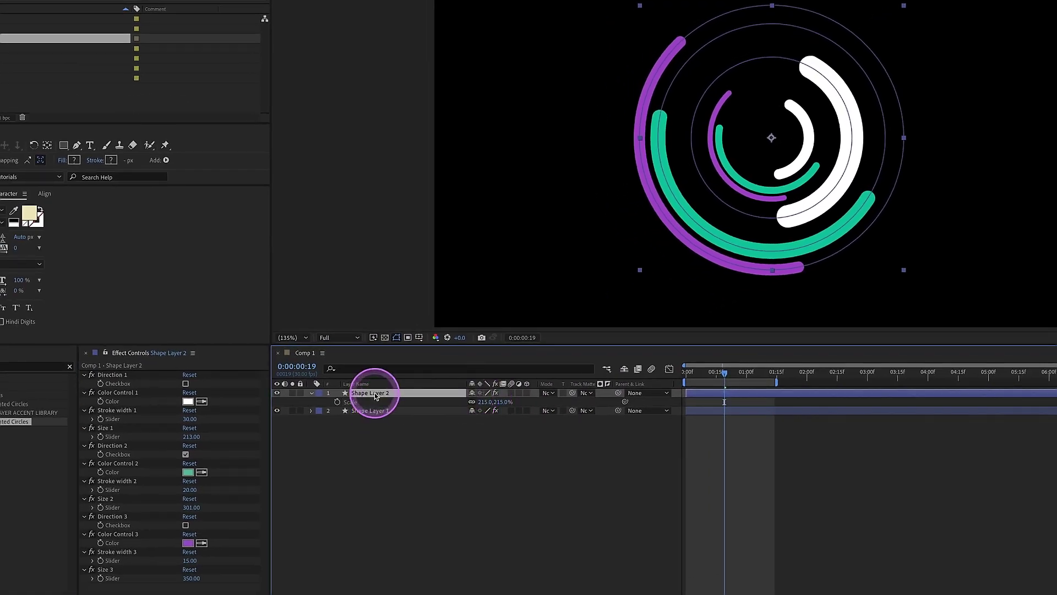
Step: Set Color Control 1 of the enlarged Shape Layer 2 to dark red
left_click(366, 412)
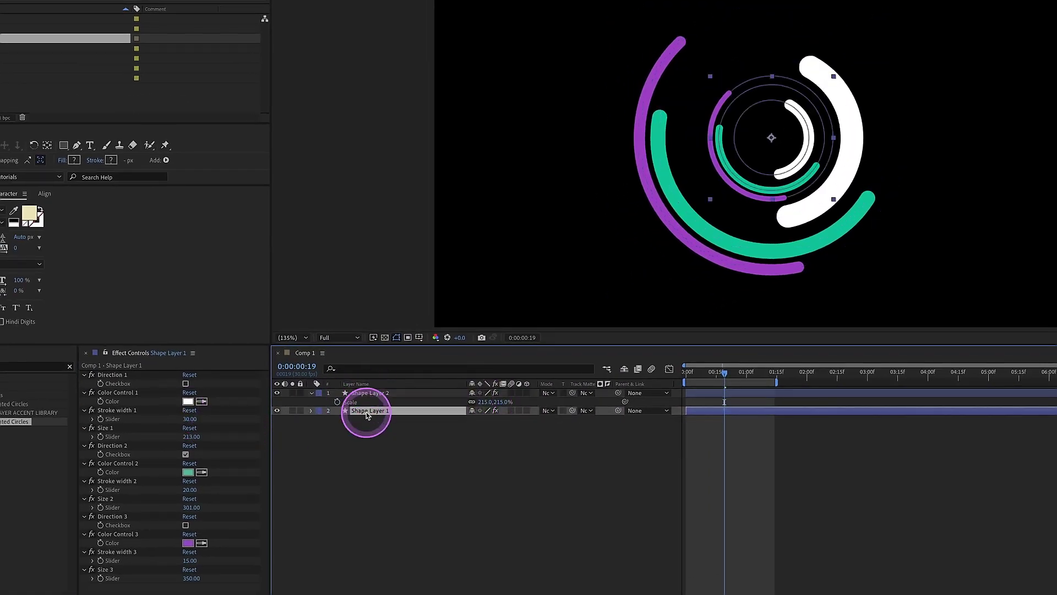
left_click(372, 393)
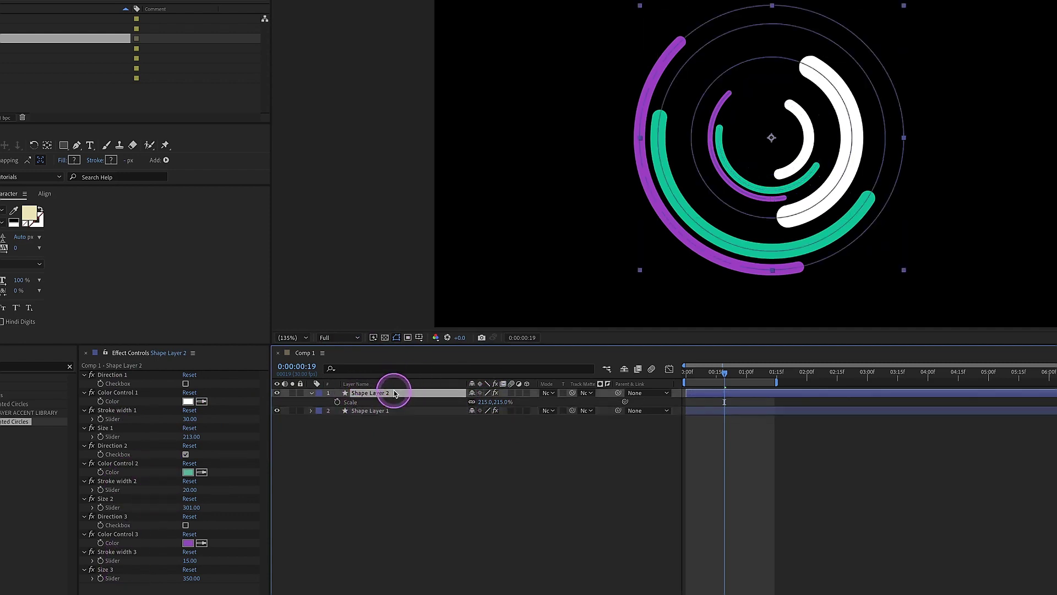
left_click(188, 402)
left_click(543, 108)
left_click(652, 79)
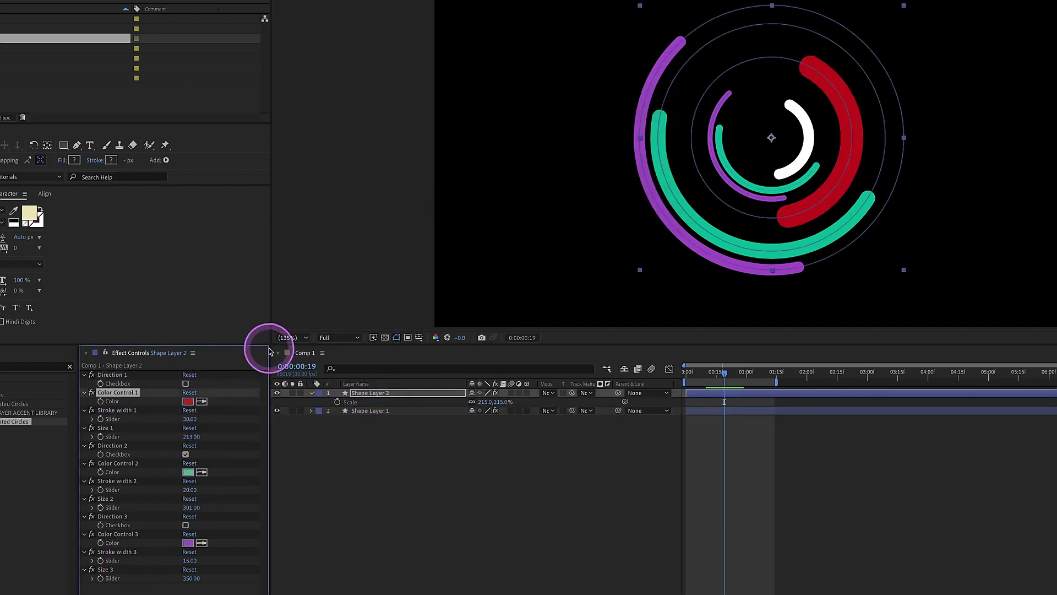
Step: Set Shape Layer 2's Color Control 2 to blue 235676 and its Color Control 3 to yellow
left_click(188, 471)
left_click(517, 146)
left_click(570, 136)
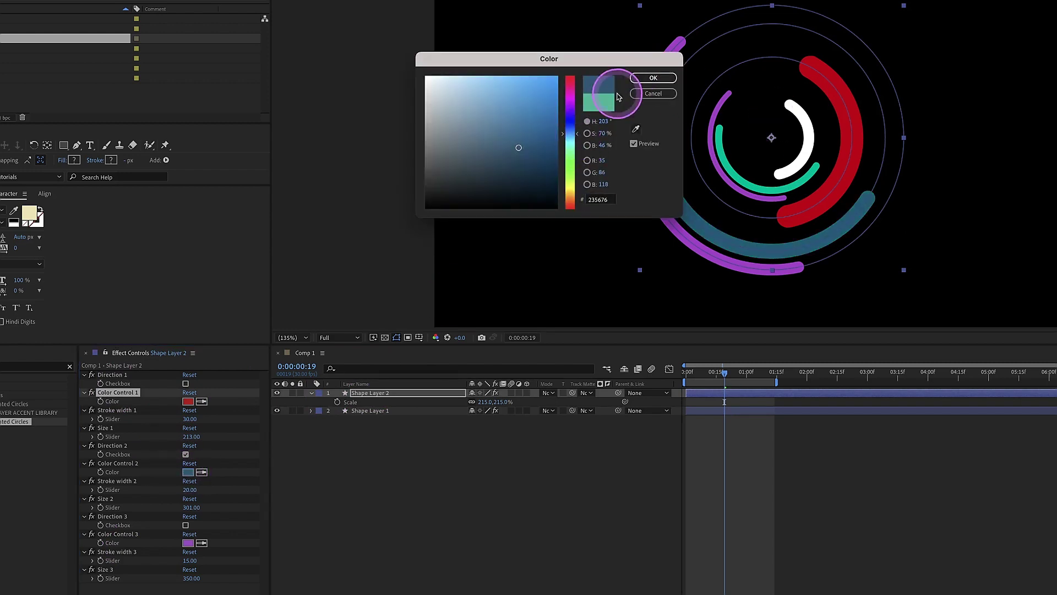
left_click(652, 78)
left_click(188, 542)
left_click(570, 186)
left_click(652, 78)
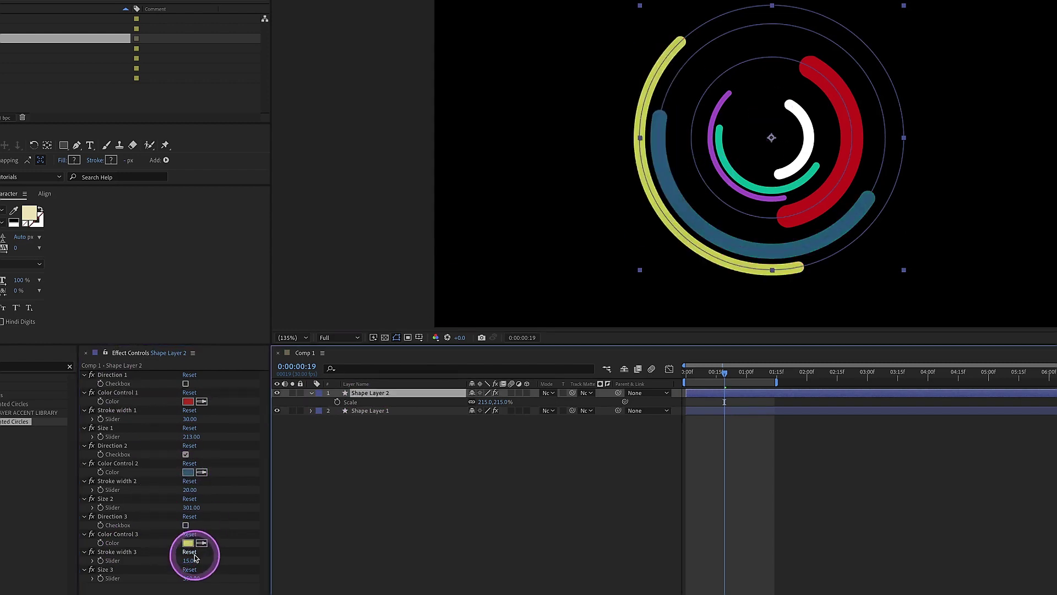
Step: Set Shape Layer 2's Stroke width 3 to 10, Stroke width 2 to 15 and Stroke width 1 to 20
left_click(189, 561)
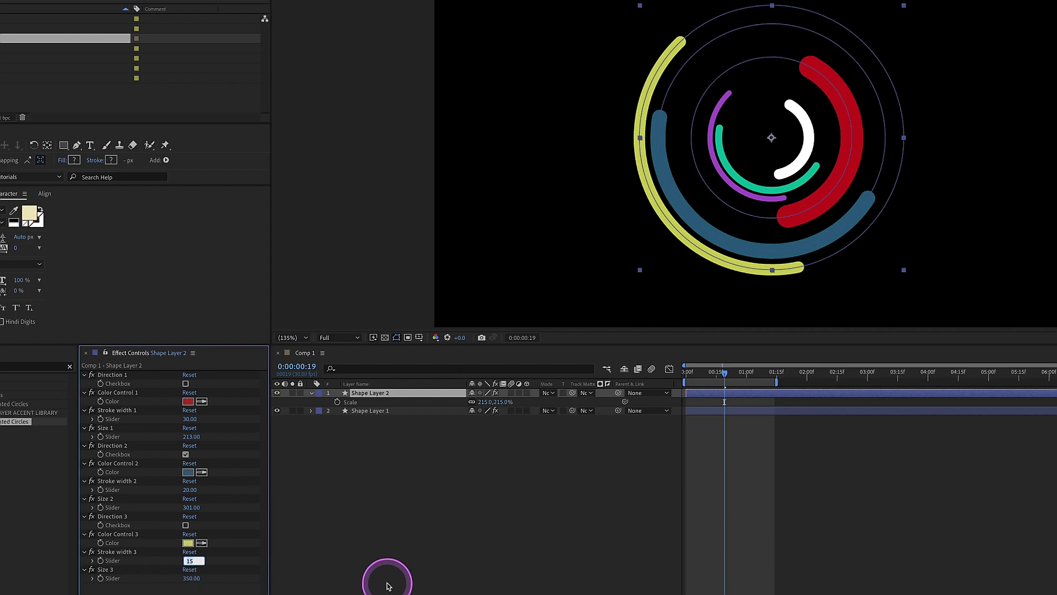
type("10")
key("Return")
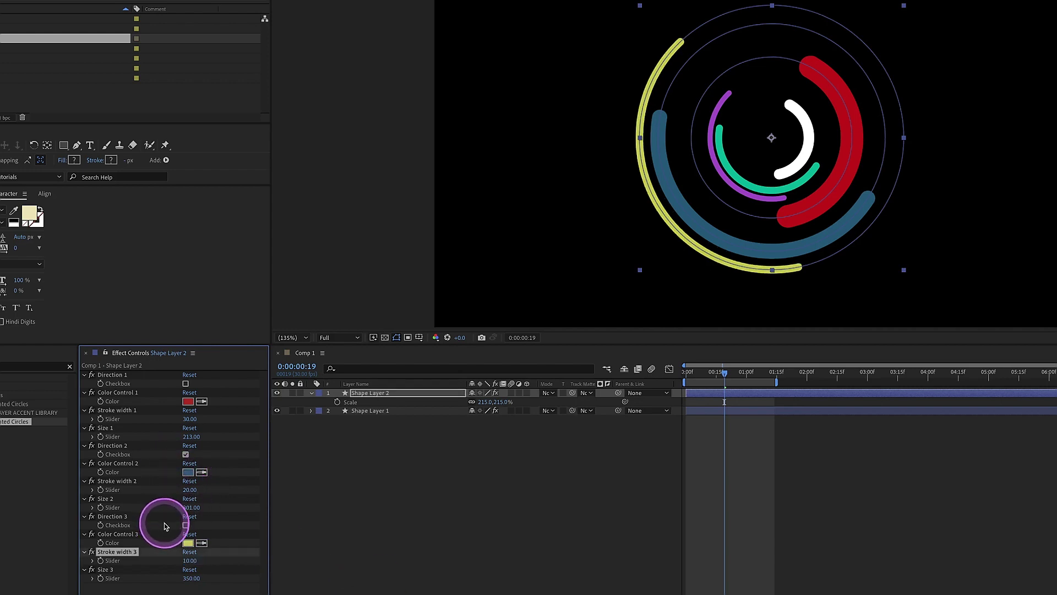
left_click(769, 359)
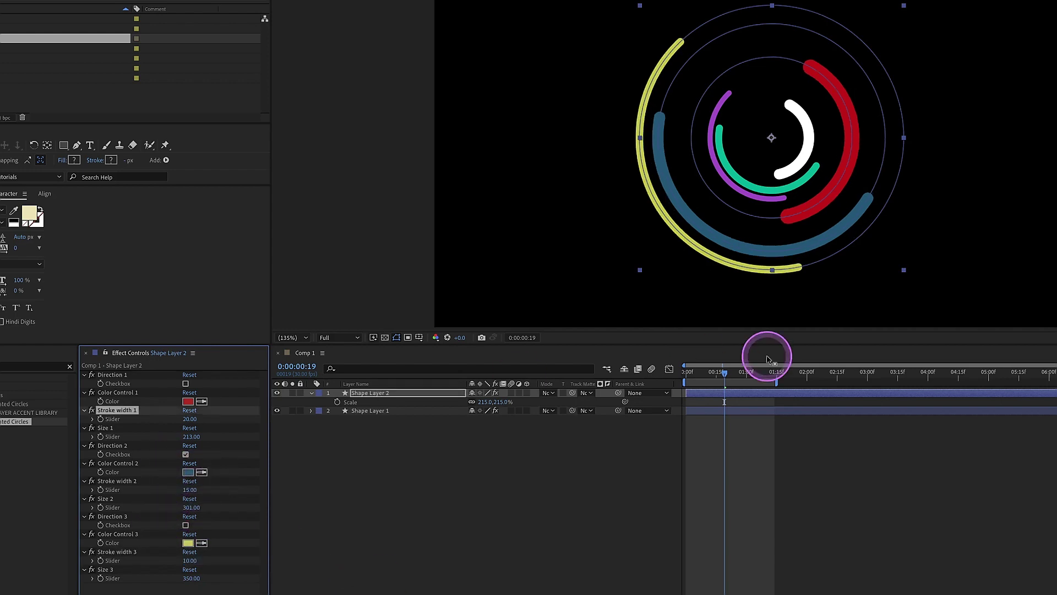
Step: Delay Shape Layer 2 to start at about 15 frames, extend the work area end to about 2:05, and preview the animation
left_click(718, 390)
left_click_drag(737, 394, 766, 390)
left_click_drag(777, 383, 820, 385)
key("space")
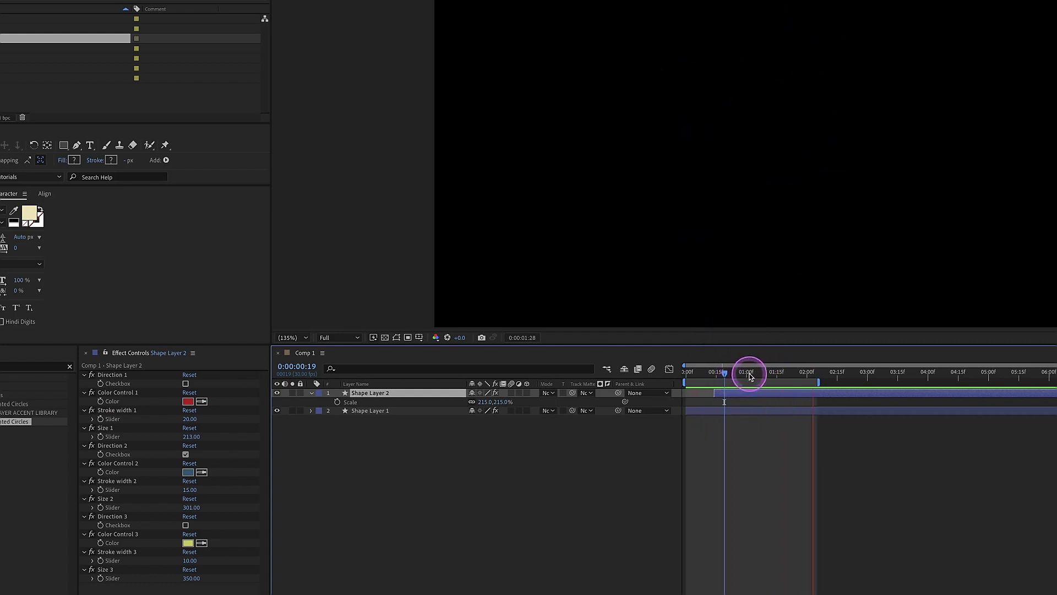
Step: Turn off Direction 2 on Shape Layer 2 and preview the animation
left_click_drag(749, 376, 759, 376)
left_click(186, 454)
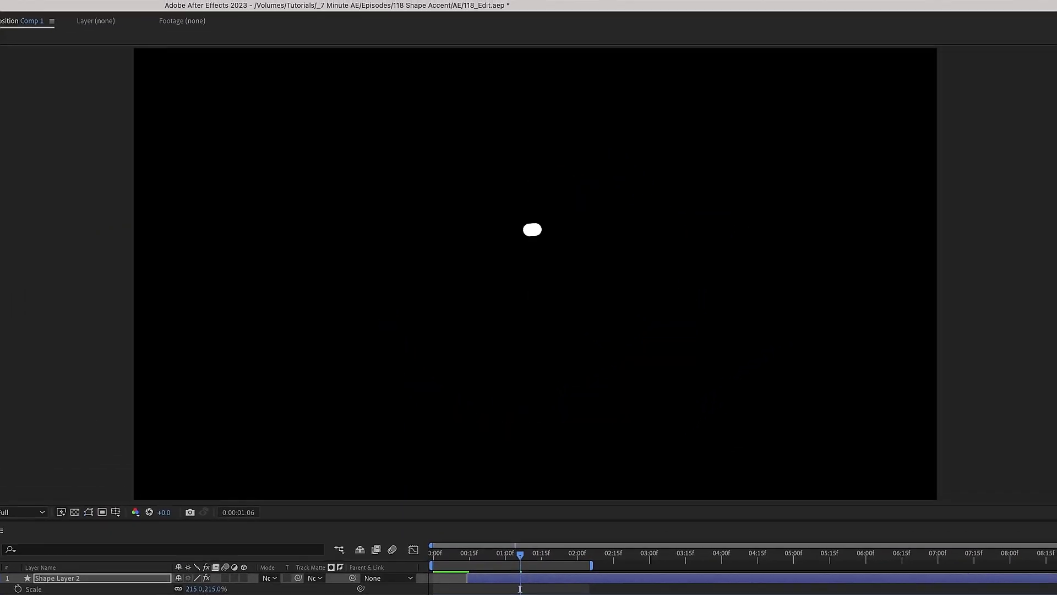
key("space")
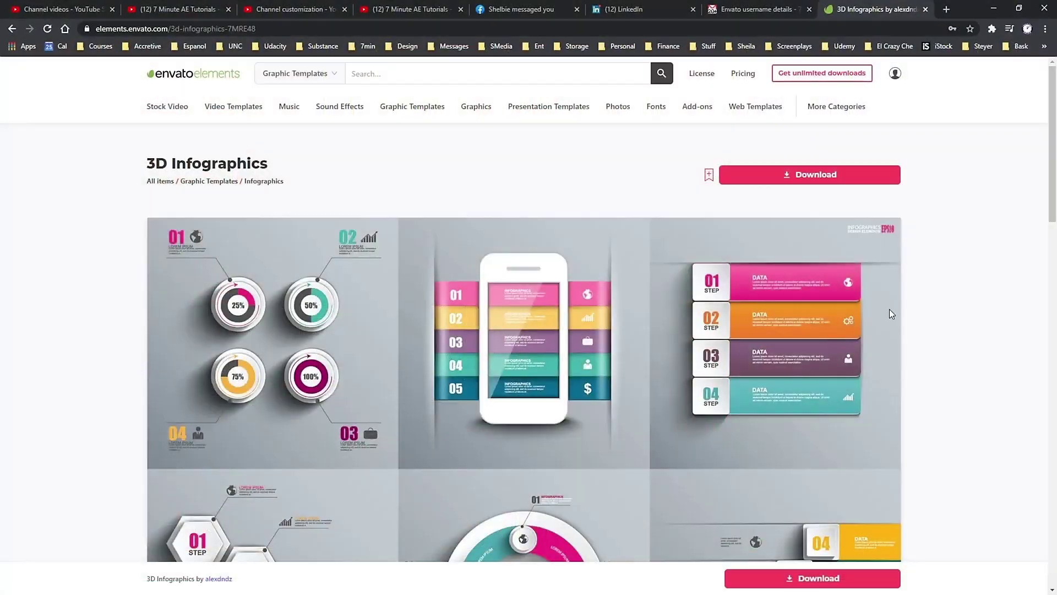
Step: Switch to Envato Elements in the browser and look through its graphic templates, stock video, video templates and music tracks
scroll(889, 309, "down", 7)
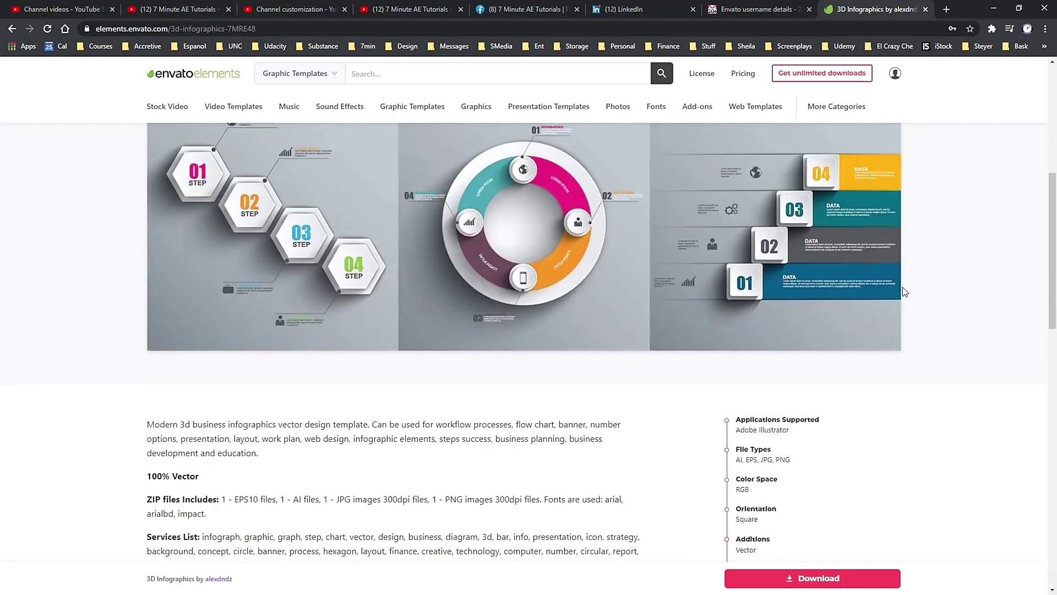
scroll(905, 291, "up", 5)
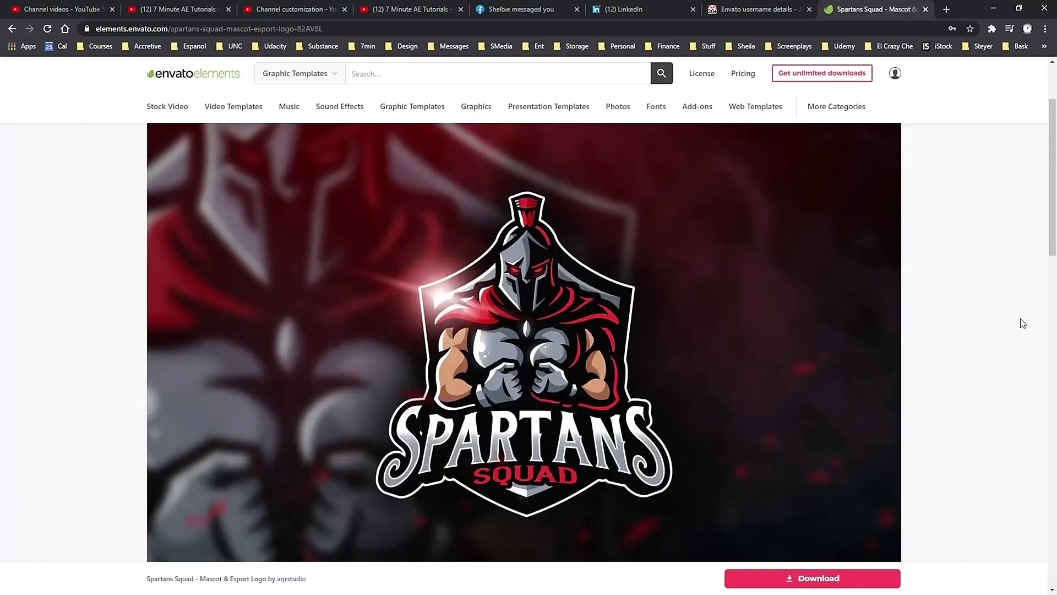
scroll(977, 335, "down", 7)
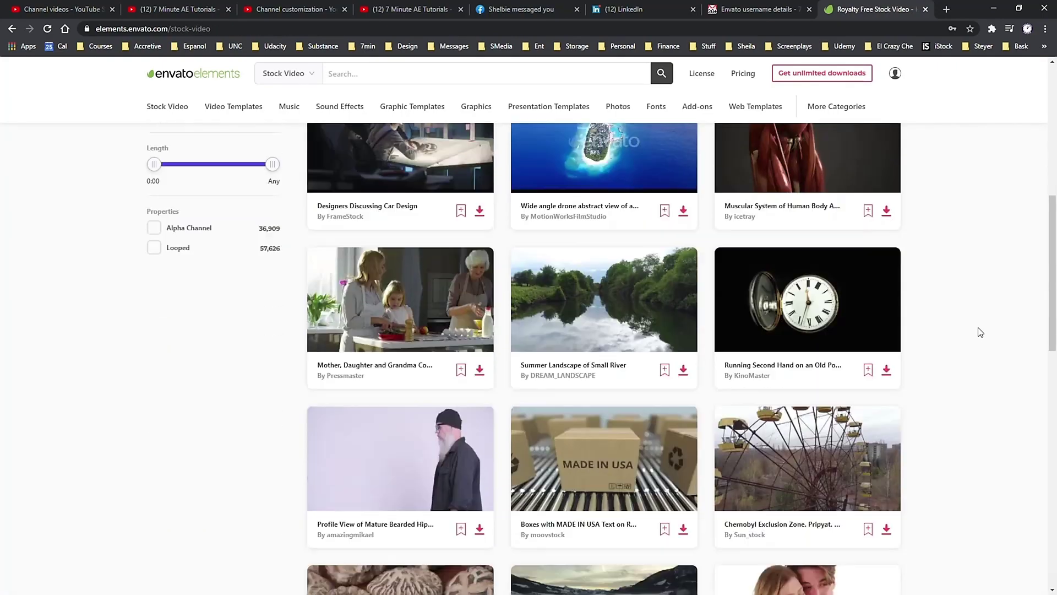
scroll(984, 328, "down", 2)
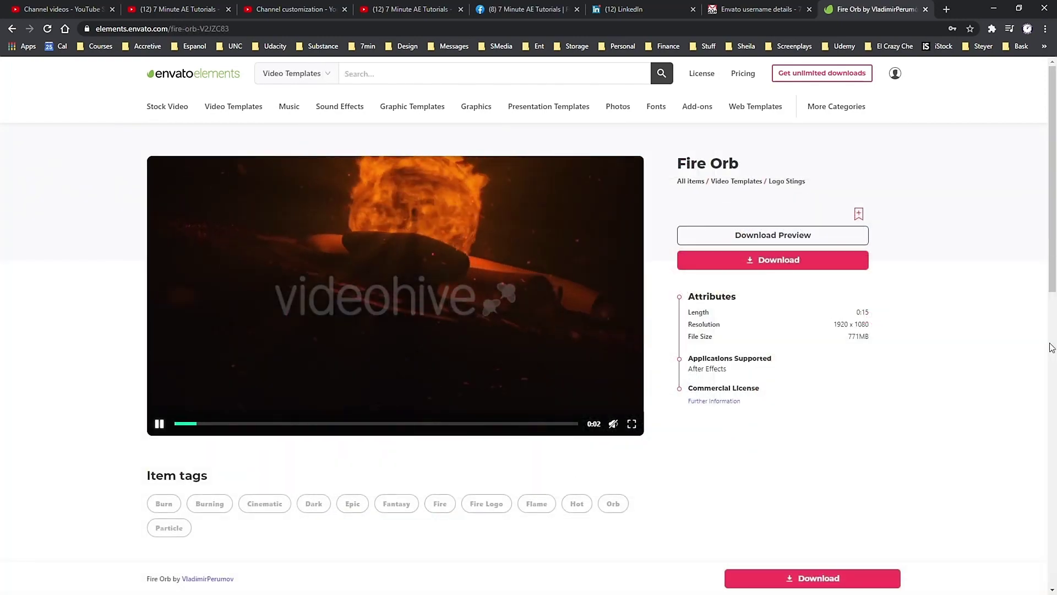
key("Right")
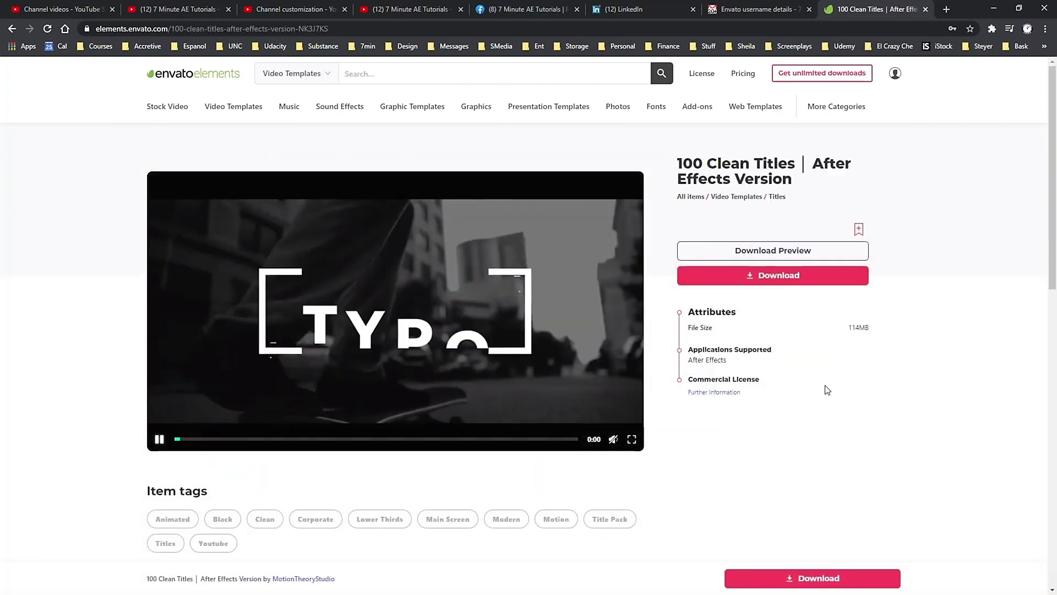
key("Right")
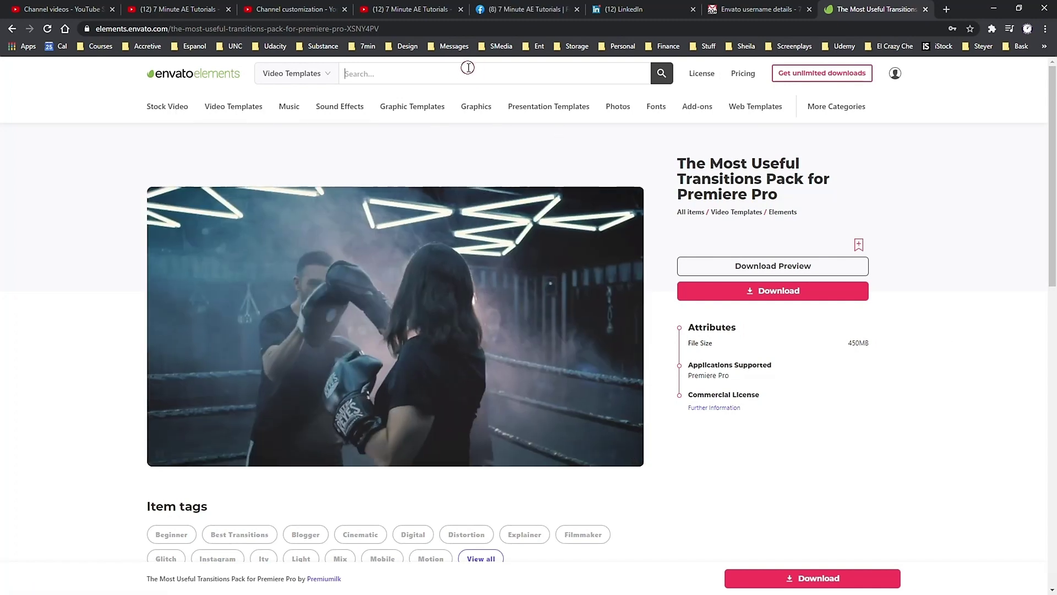
key("Right")
key("Right")
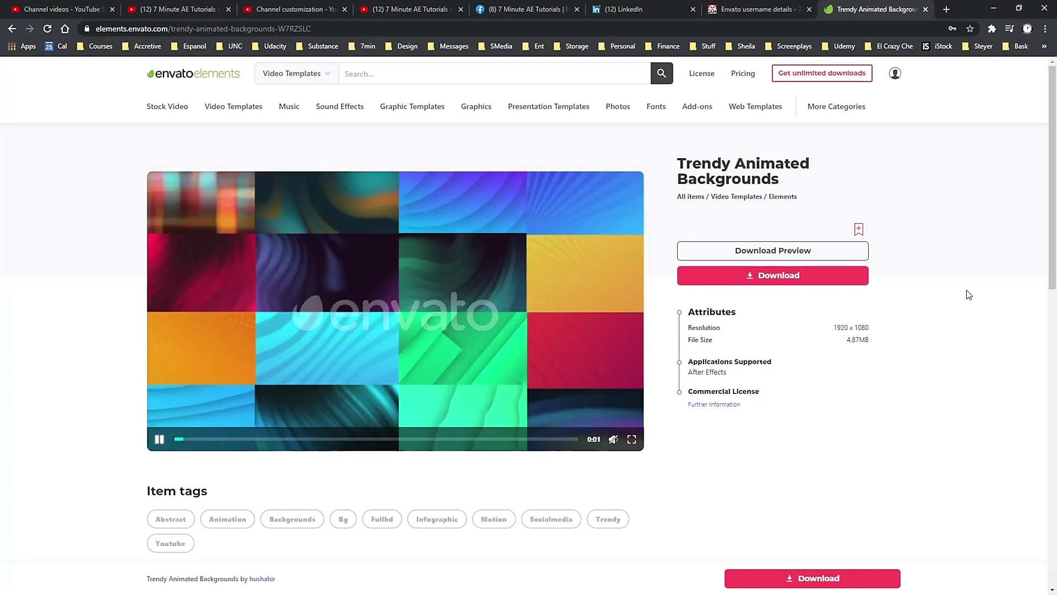
key("Right")
left_click(387, 72)
key("Right")
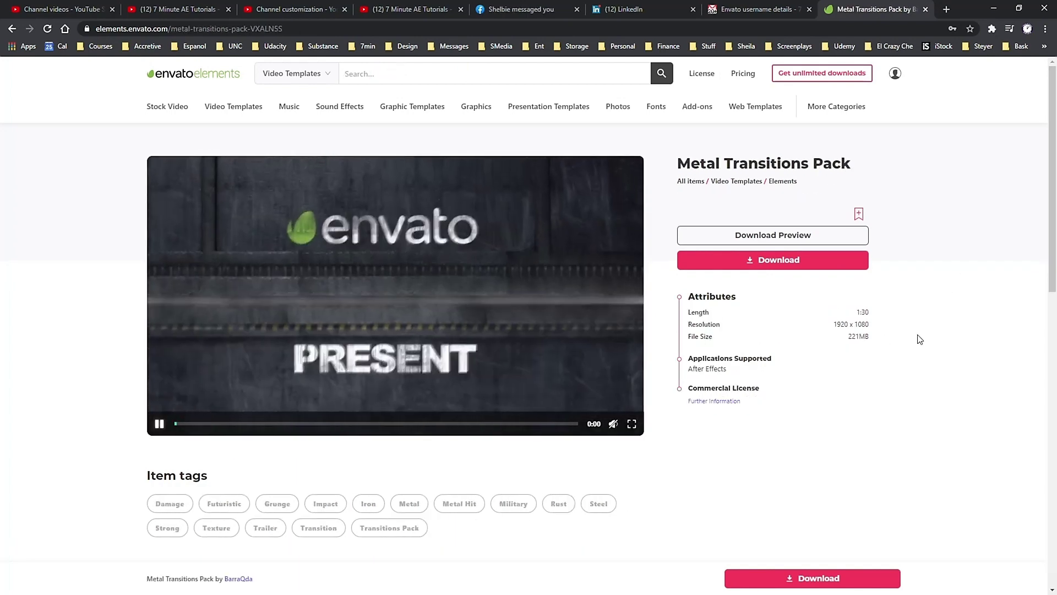
left_click_drag(1050, 135, 1045, 325)
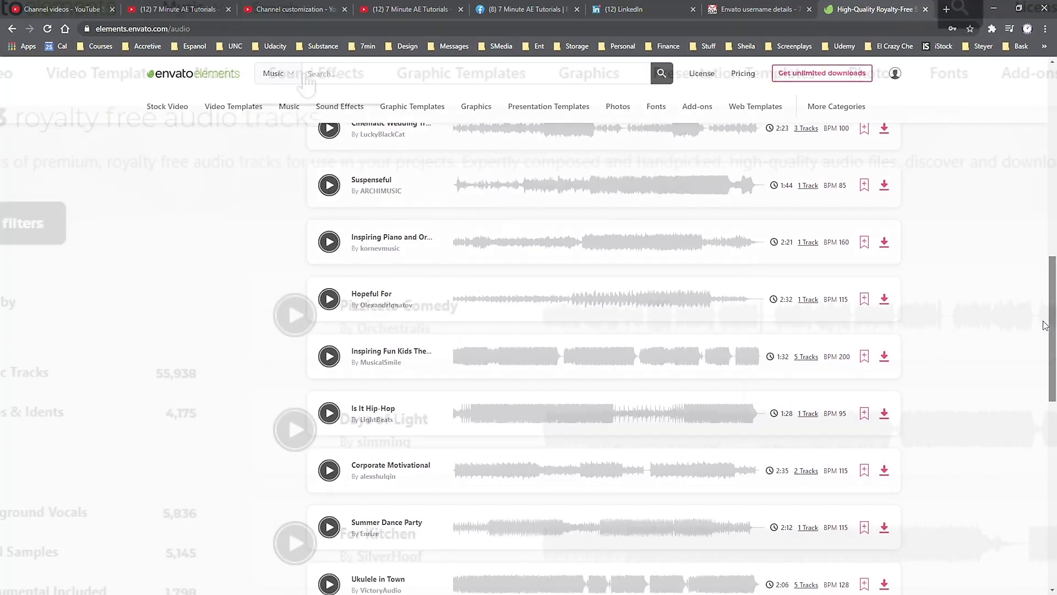
Step: Open the Sound Effects library and play the Ice Skating Spins 3 sample
left_click(340, 107)
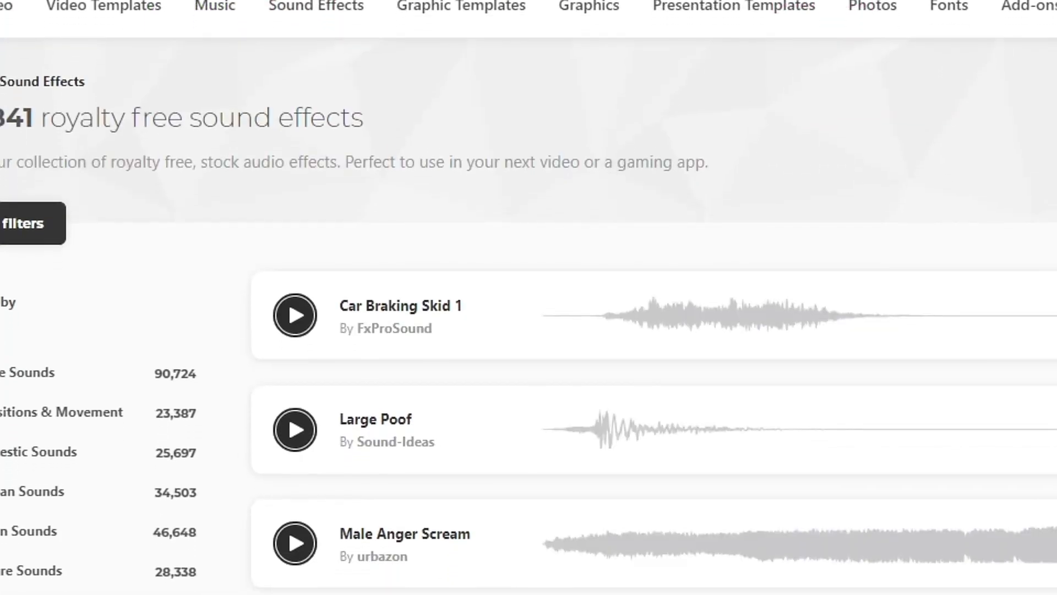
scroll(583, 374, "down", 3)
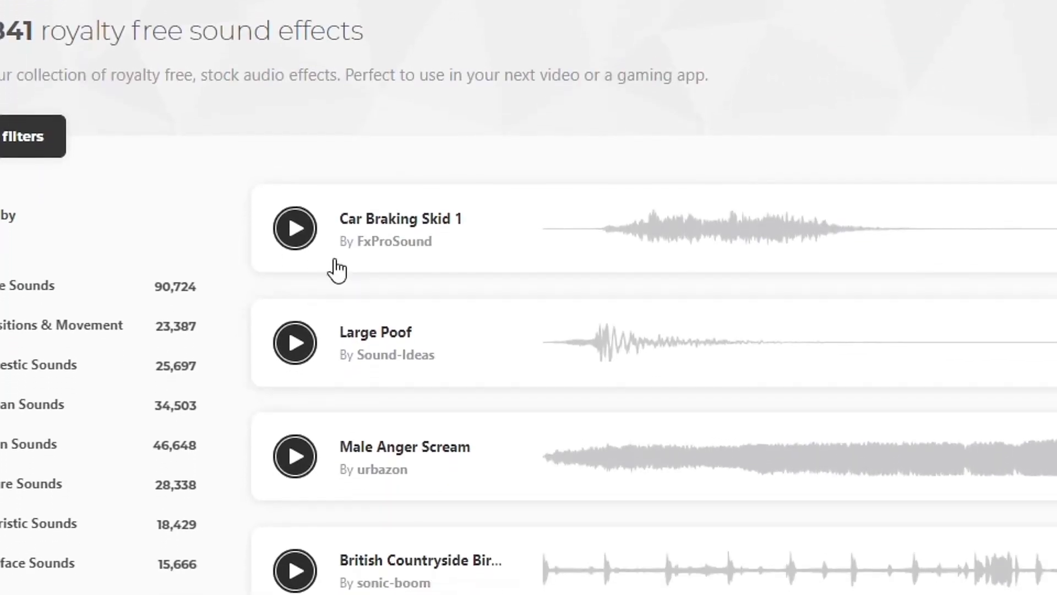
scroll(271, 354, "down", 7)
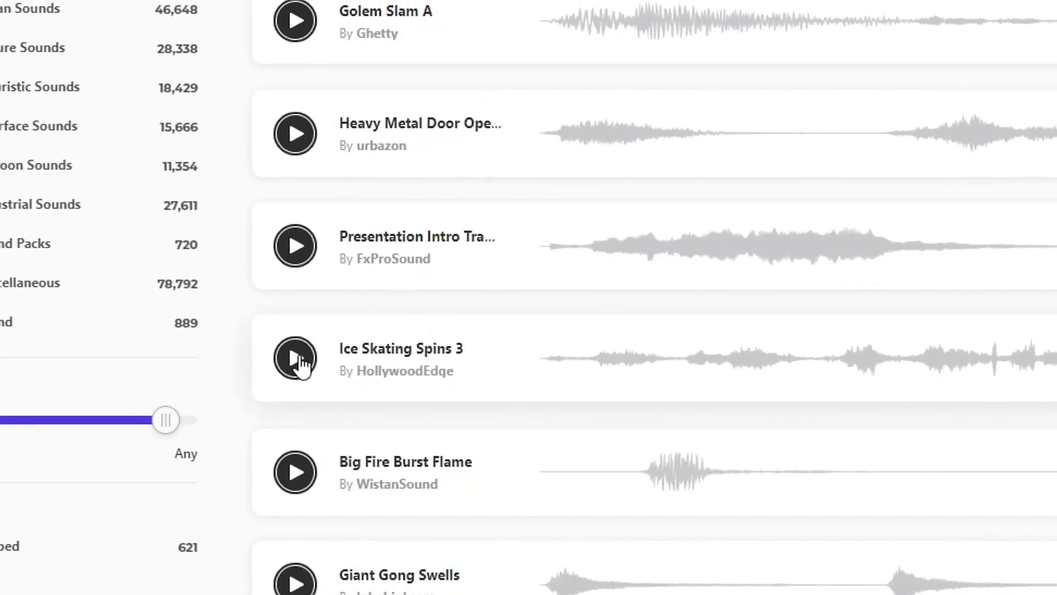
left_click(296, 357)
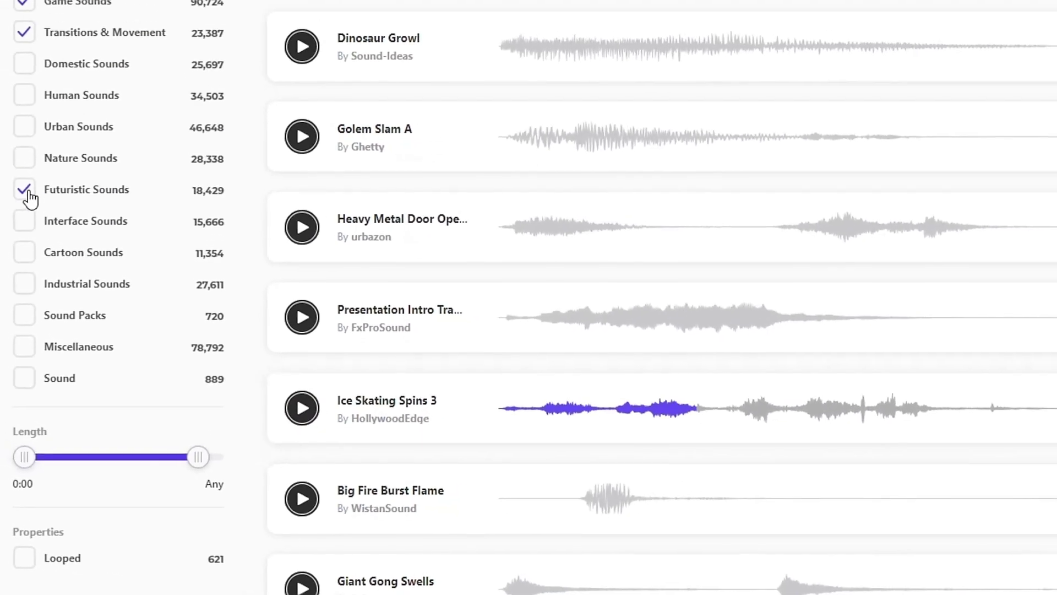
Step: Try filtering the sound effects by Game Sounds and Transitions & Movement, and clear both filters
left_click(24, 190)
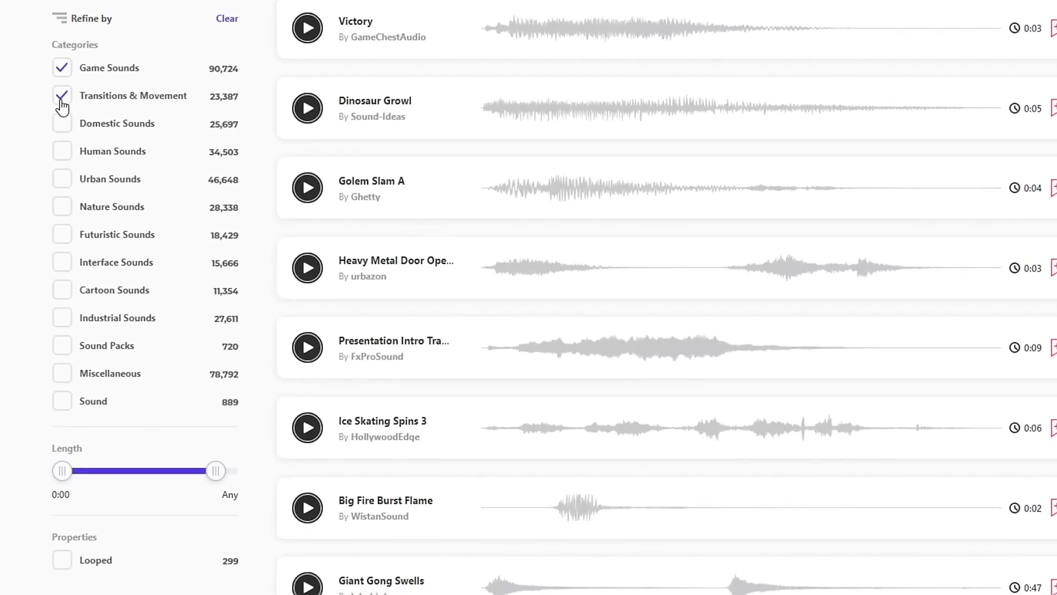
left_click(24, 1)
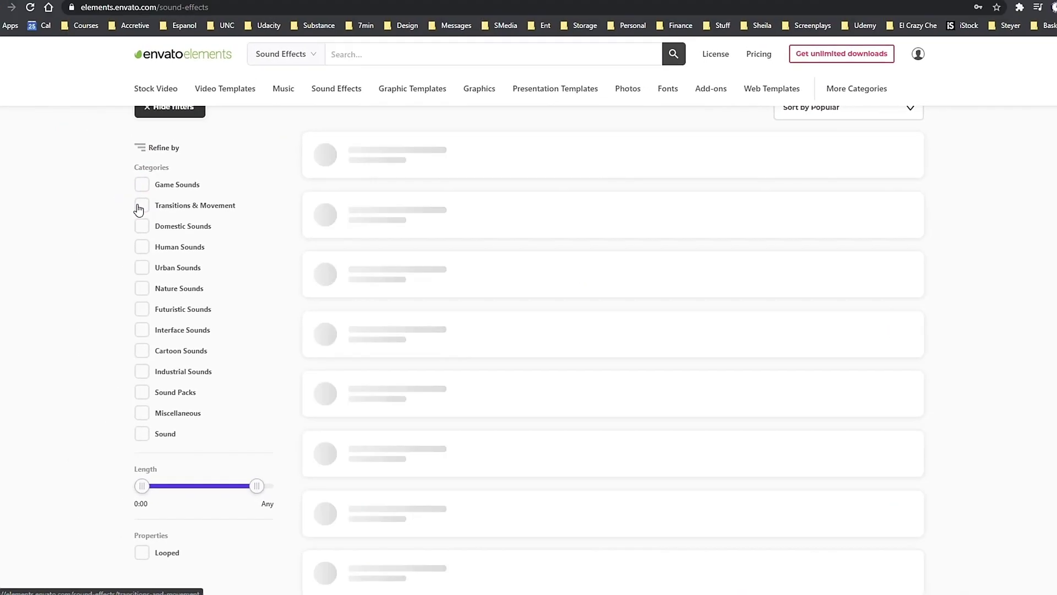